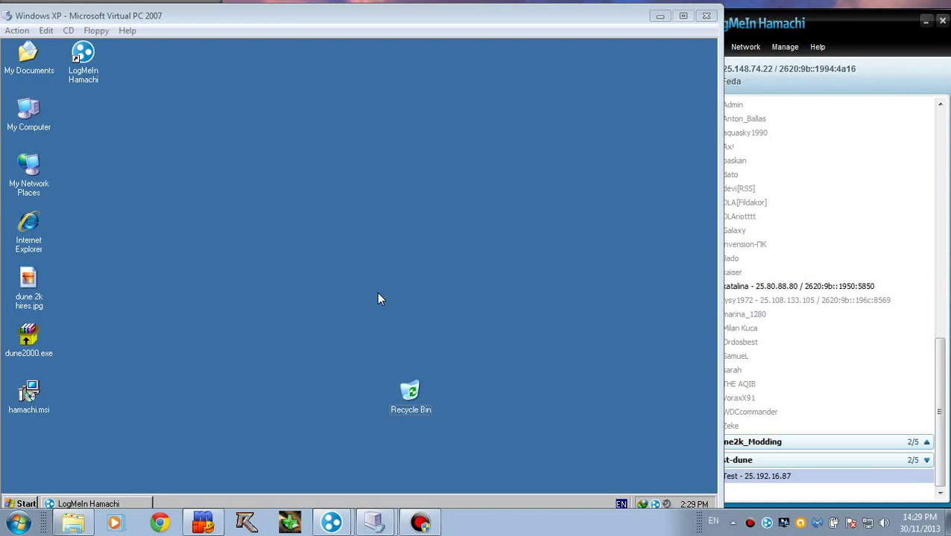
Step: Open the Hamachi window in the guest and reposition it on the desktop
click(133, 505)
mouse_move(586, 121)
mouse_down()
mouse_move(406, 123)
mouse_move(514, 79)
mouse_move(573, 127)
mouse_up()
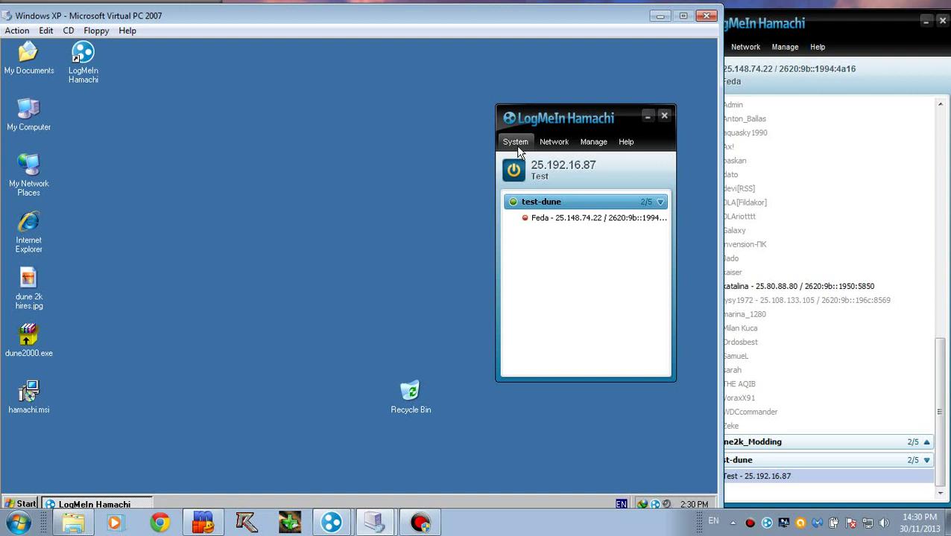
mouse_move(575, 119)
mouse_down()
mouse_move(503, 136)
mouse_move(572, 126)
mouse_up()
Step: Hide Hamachi and bring up the Windows XP Display Properties from the desktop
click(641, 120)
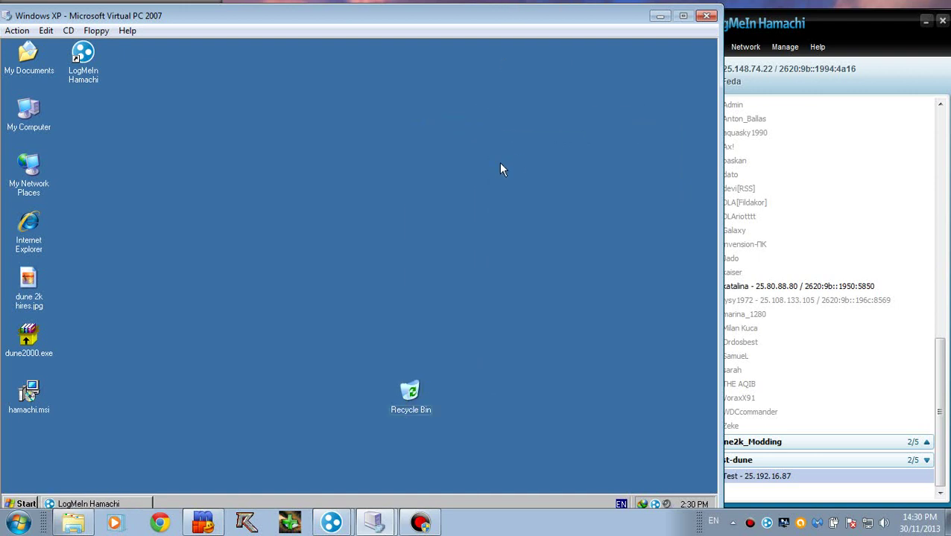
right_click(307, 267)
click(331, 352)
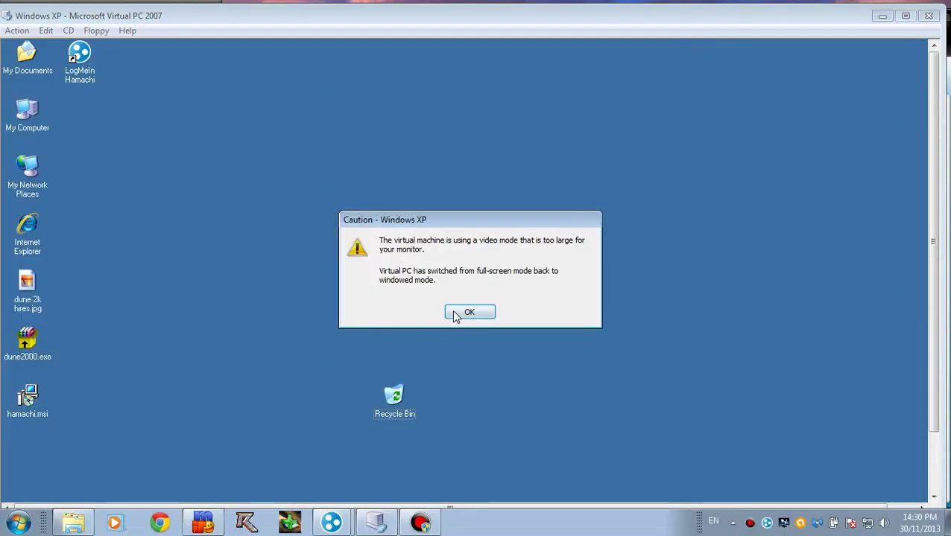
Step: Set the guest resolution to 800 by 600, keep it, and switch Virtual PC to full screen
click(452, 313)
right_click(220, 241)
click(248, 325)
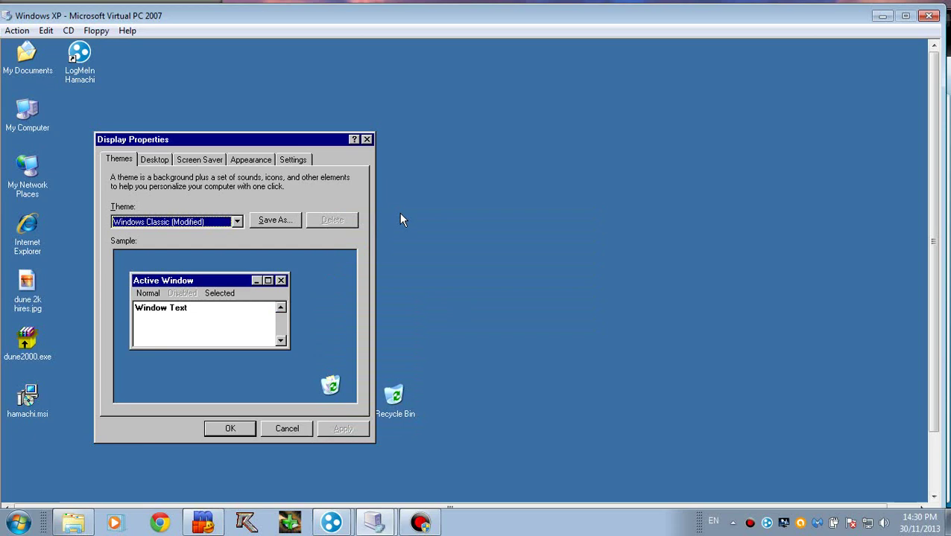
click(292, 160)
drag(173, 360, 109, 369)
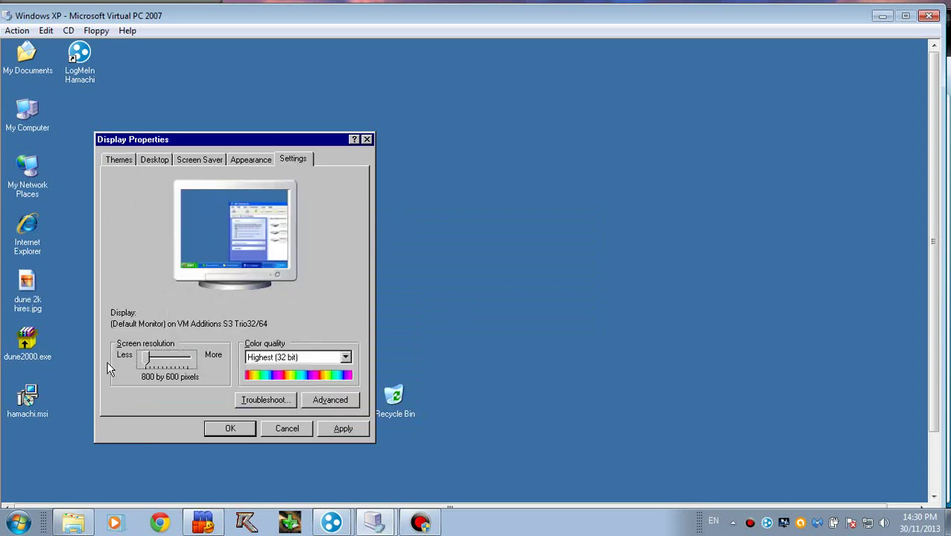
click(321, 429)
click(227, 228)
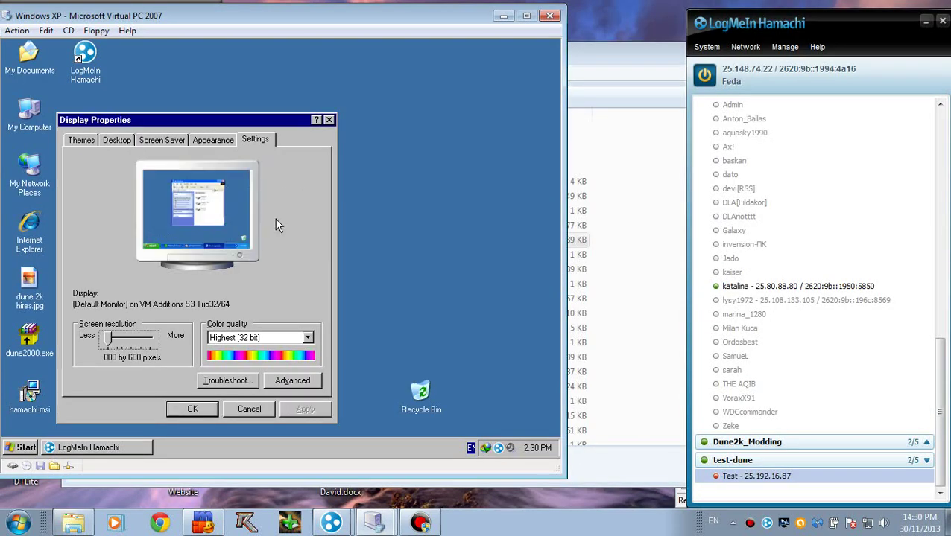
key(alt+Return)
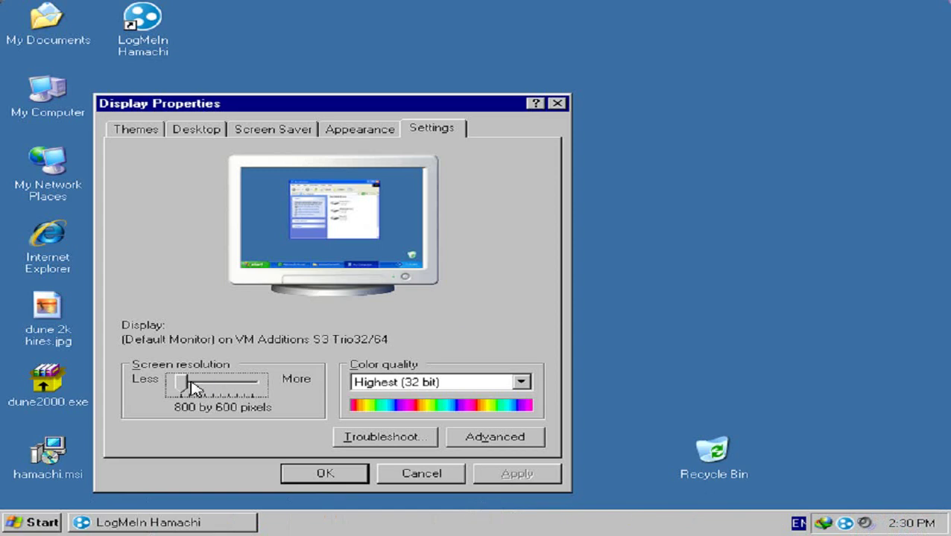
Step: Raise the resolution to 1024 by 768, keep it, and close Display Properties
drag(186, 387, 202, 388)
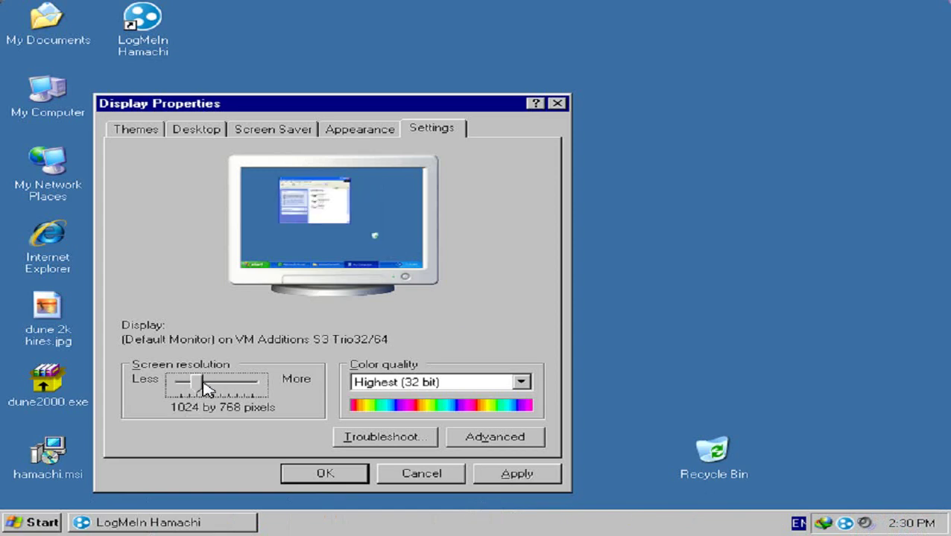
click(519, 475)
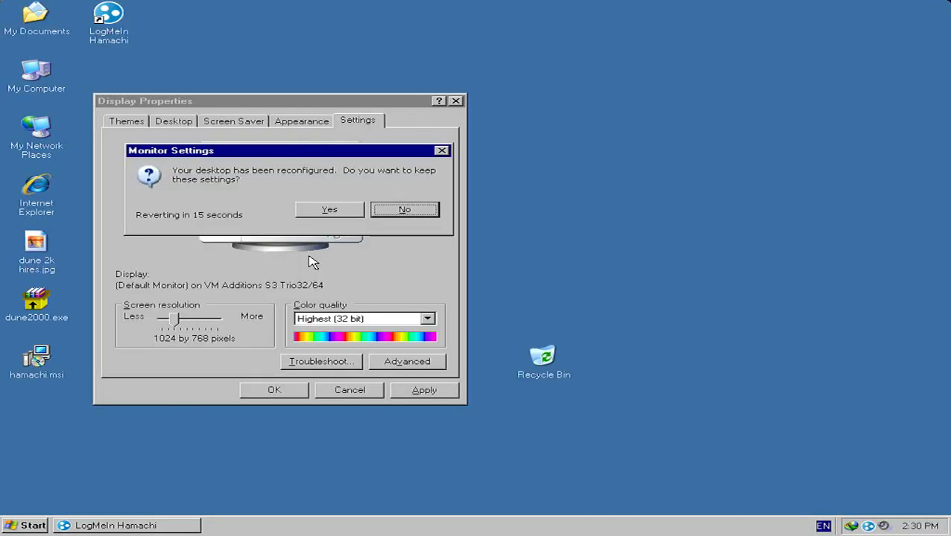
click(333, 211)
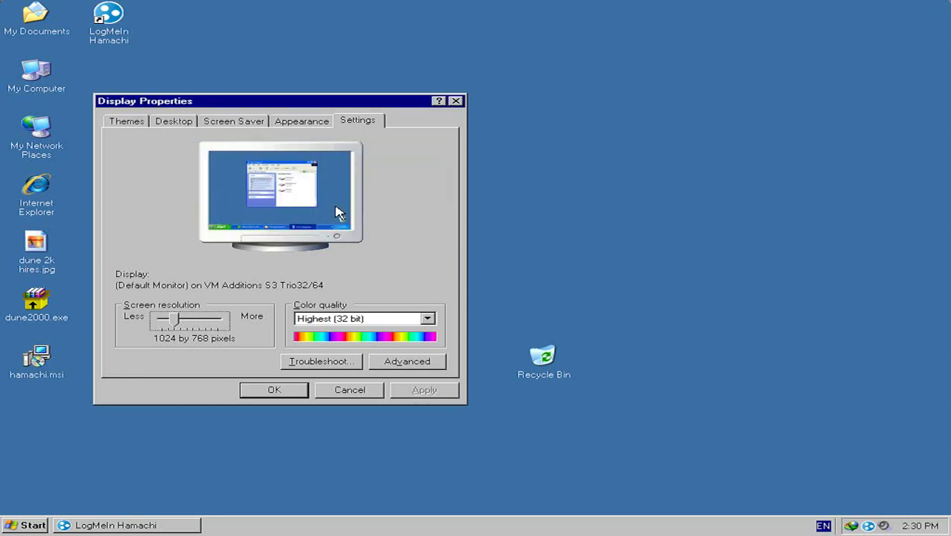
click(287, 393)
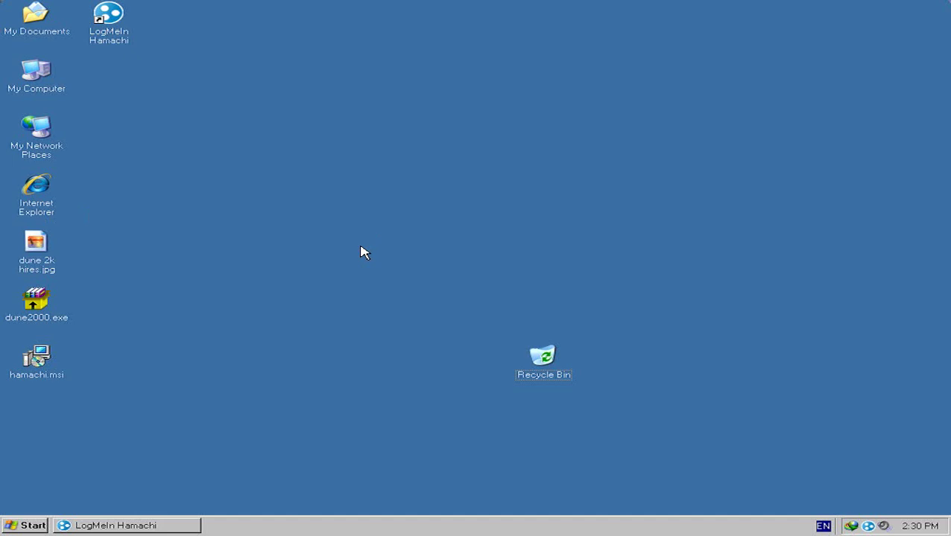
Step: Select the Internet Explorer and My Network Places icons, then clear the desktop selection
click(43, 214)
click(100, 252)
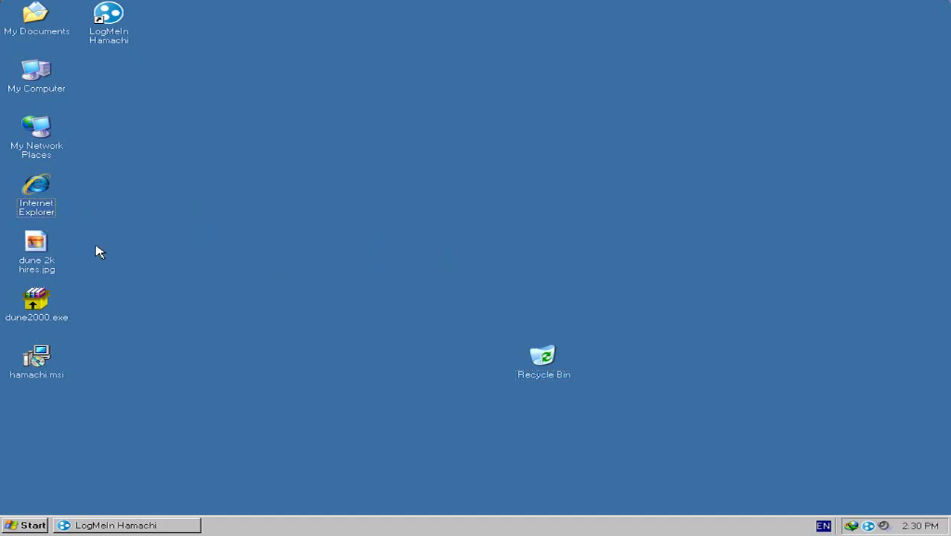
click(48, 125)
click(464, 320)
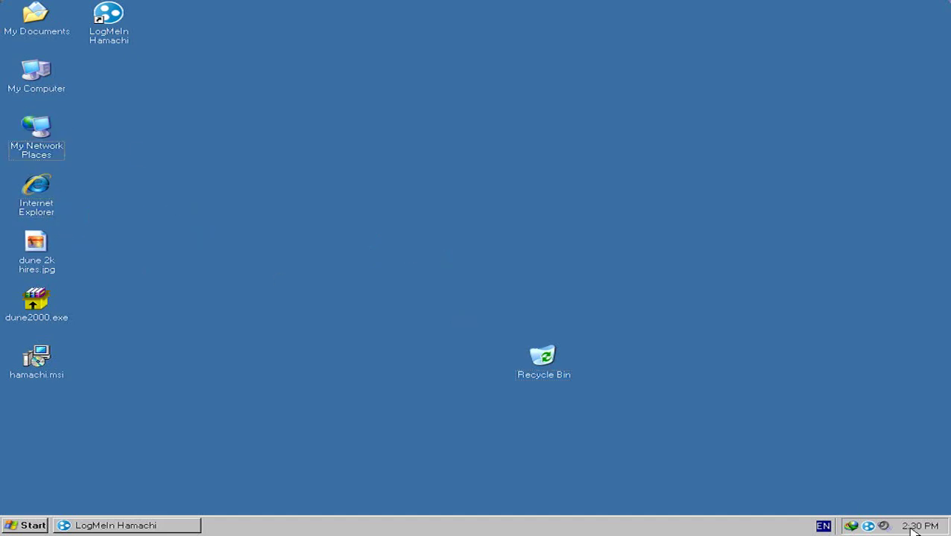
Step: Restore Hamachi and send a test message in the test-dune network chat
click(866, 525)
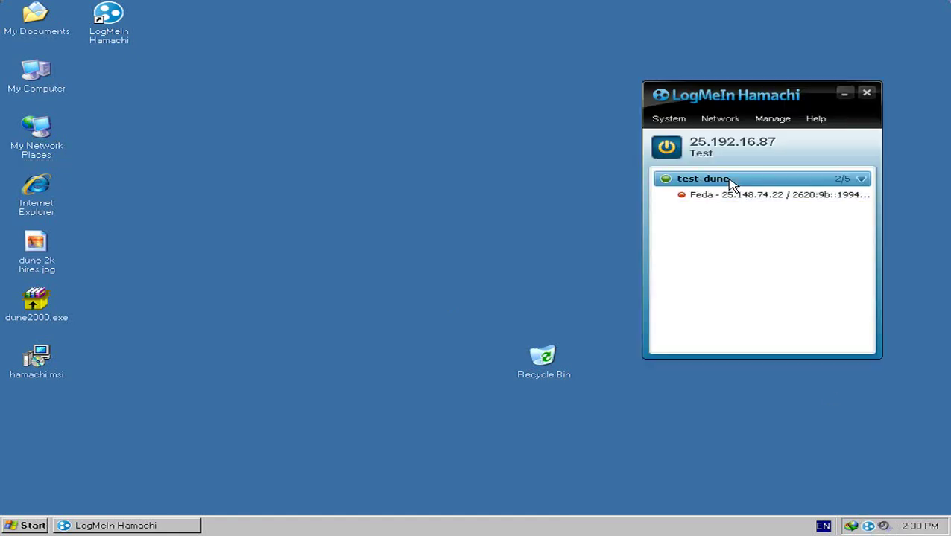
mouse_move(730, 184)
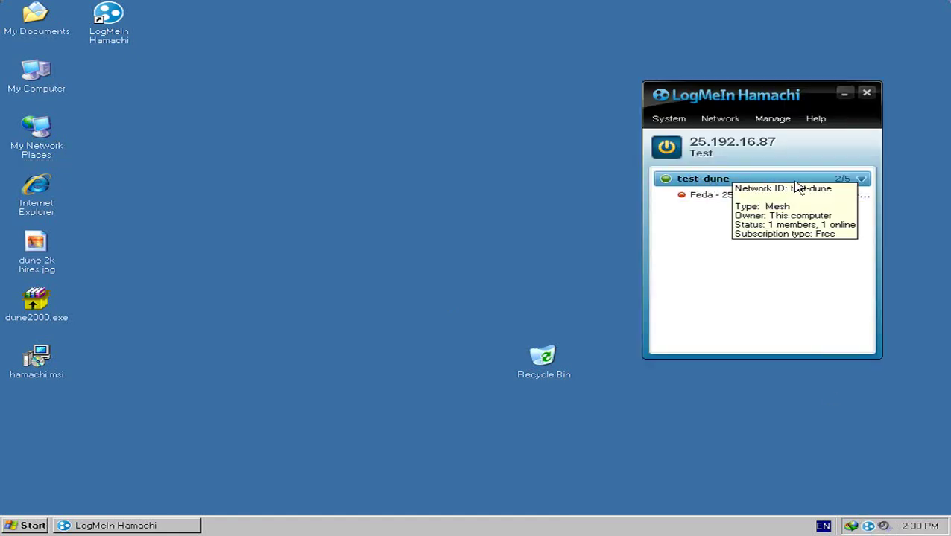
right_click(690, 178)
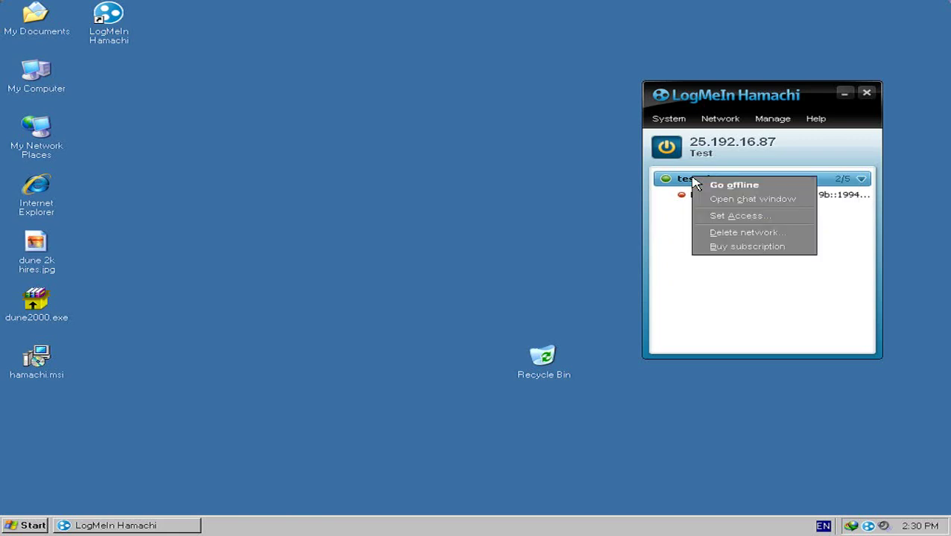
click(715, 198)
text(gfwrgerg[)
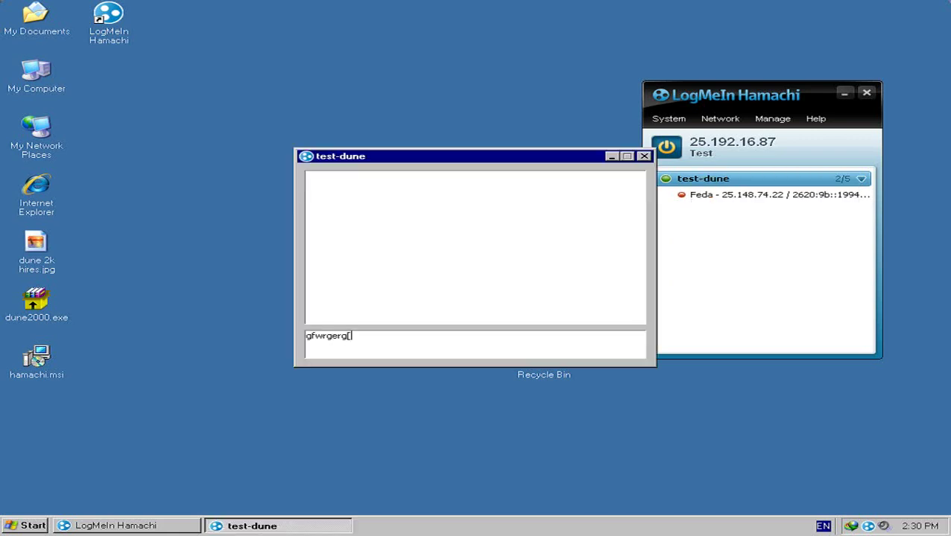
text(we,grm erf ew gvrqw4h q3rh 4)
key(Return)
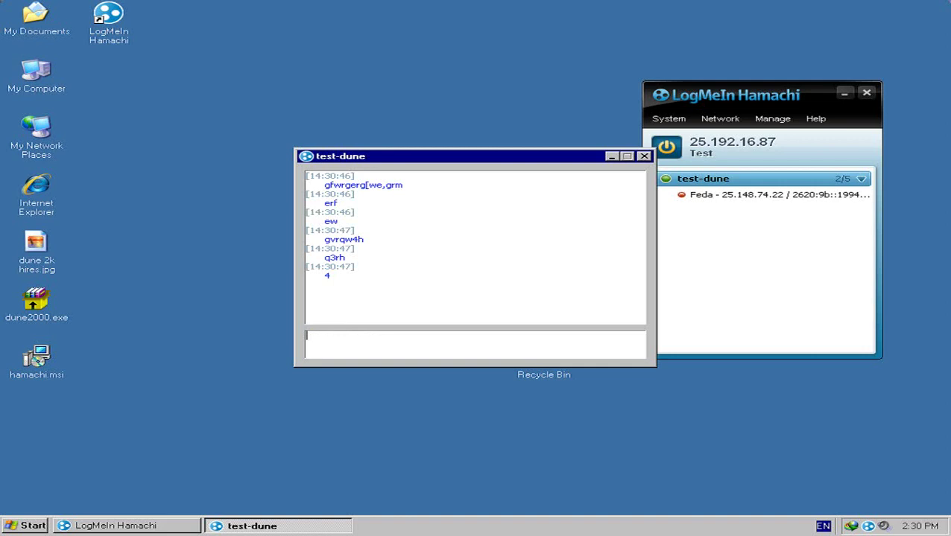
Step: Close the test-dune chat and put the Hamachi window away
click(612, 158)
drag(705, 95, 721, 107)
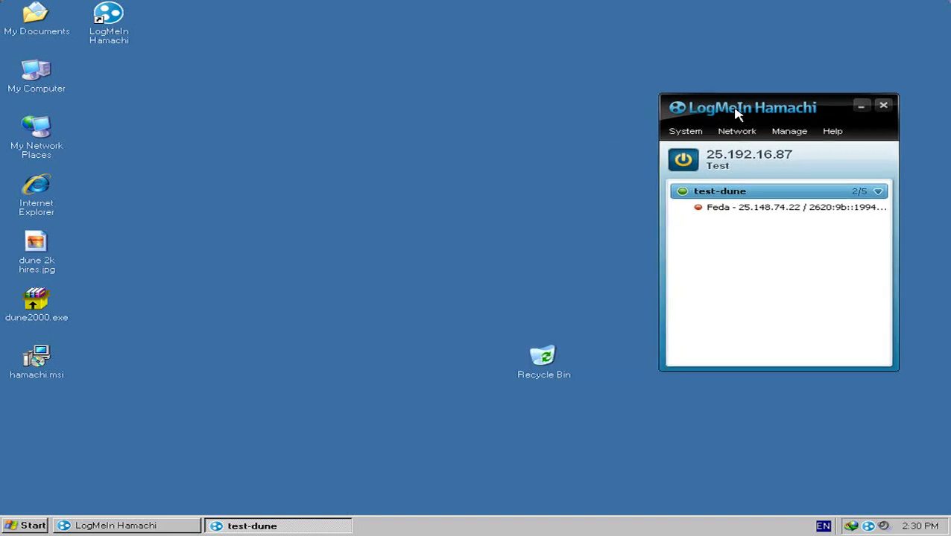
click(860, 108)
drag(516, 331, 540, 395)
click(188, 207)
click(385, 366)
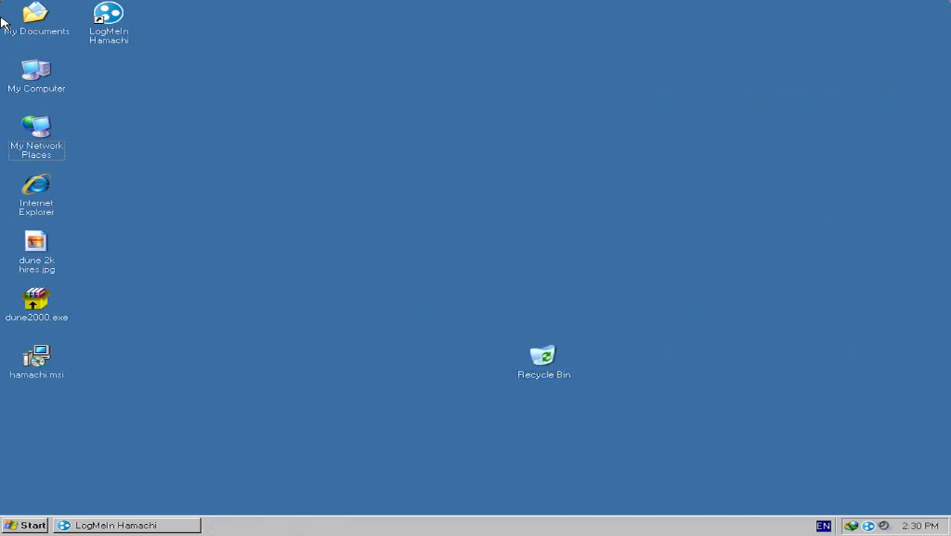
Step: Launch Internet Explorer, Google 'download tunngle', and open the Tunngle International downloads result
double_click(51, 210)
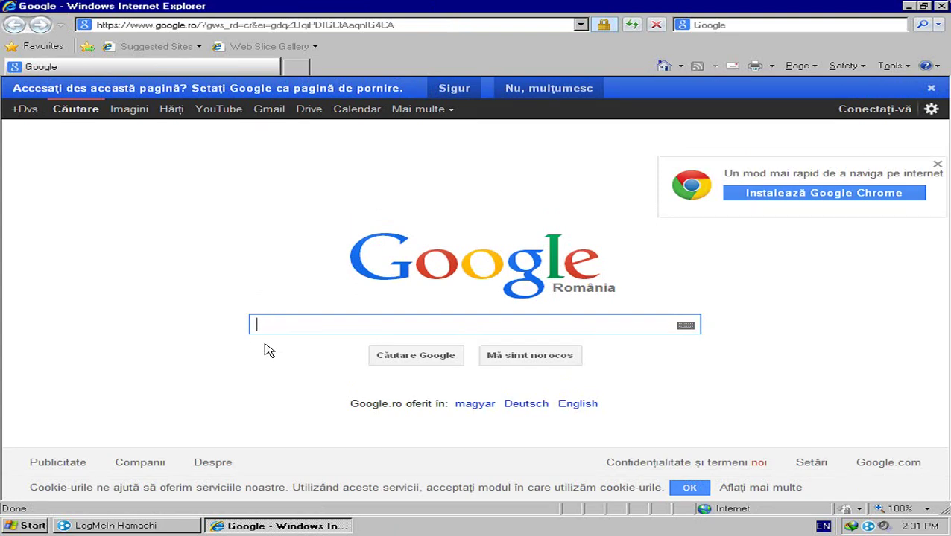
click(313, 25)
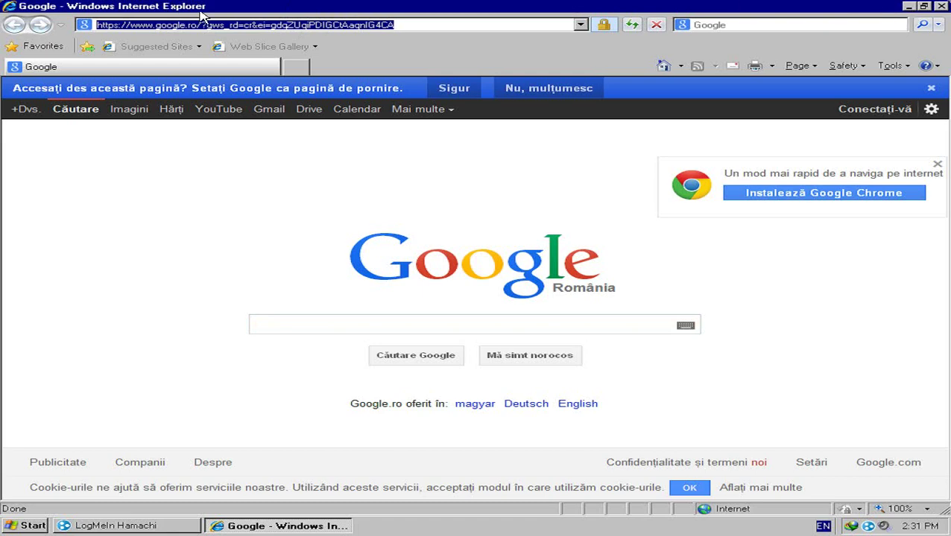
click(283, 324)
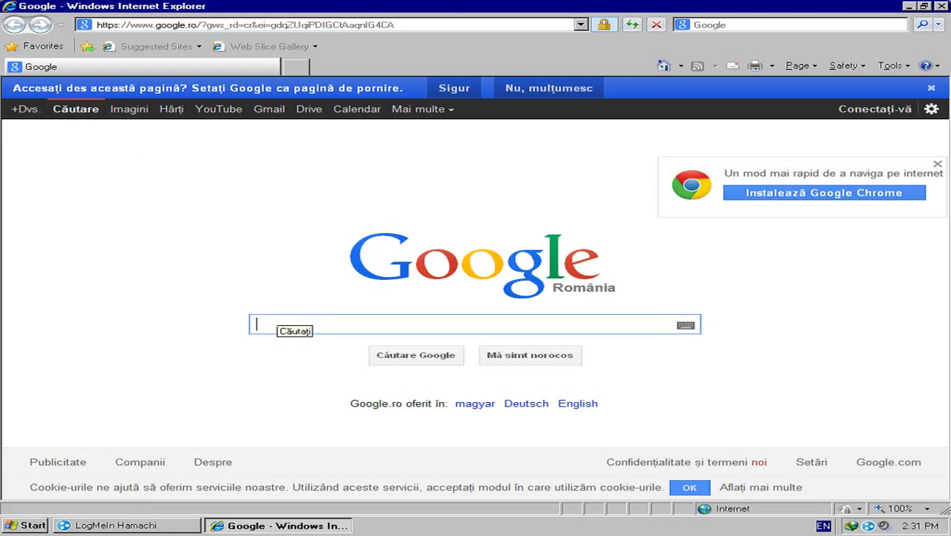
text(download t)
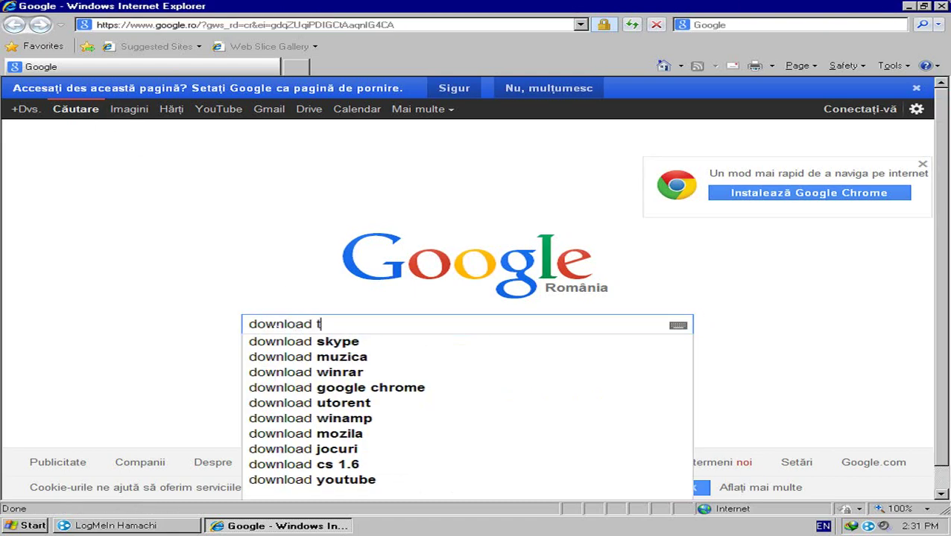
text(unngle)
key(Return)
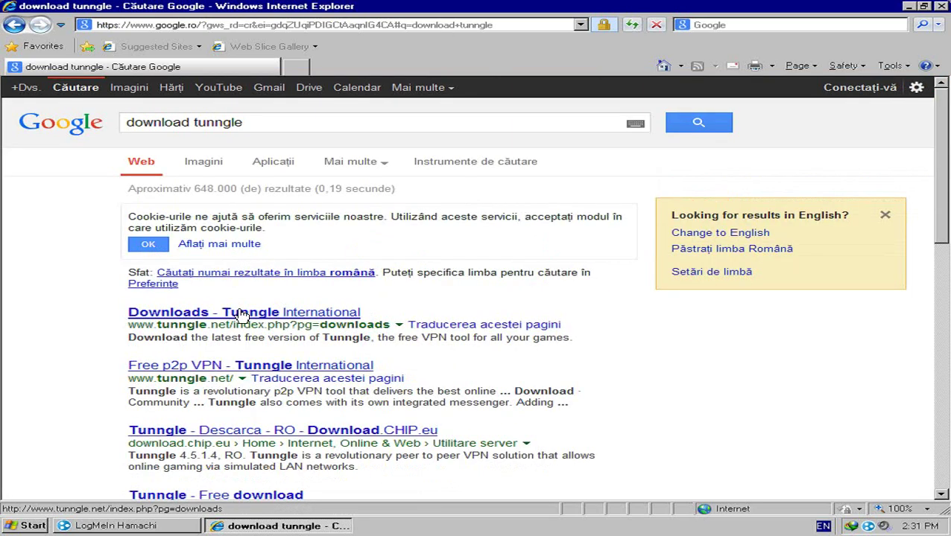
click(196, 314)
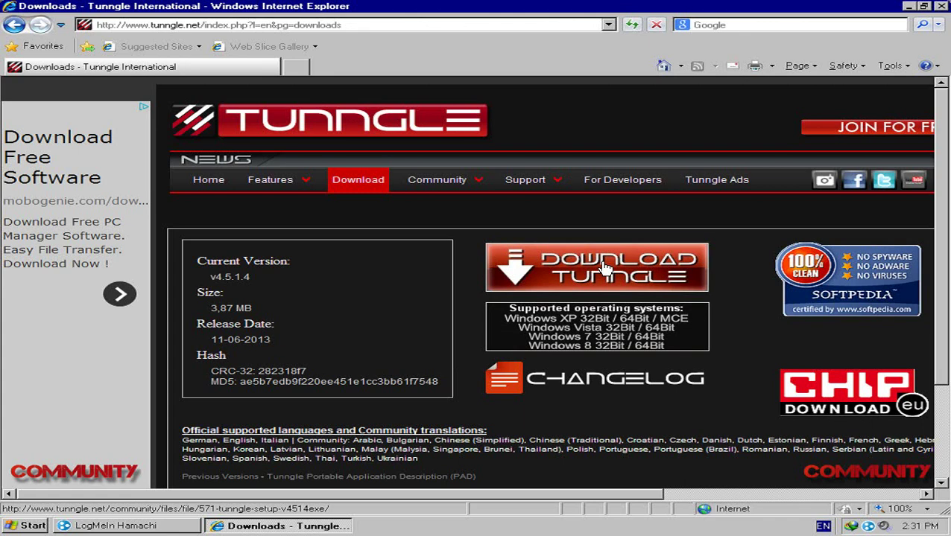
Step: Start the Tunngle_Setup_v4.5.1.4.exe download from a mirror, closing the ad and blank tabs
click(605, 269)
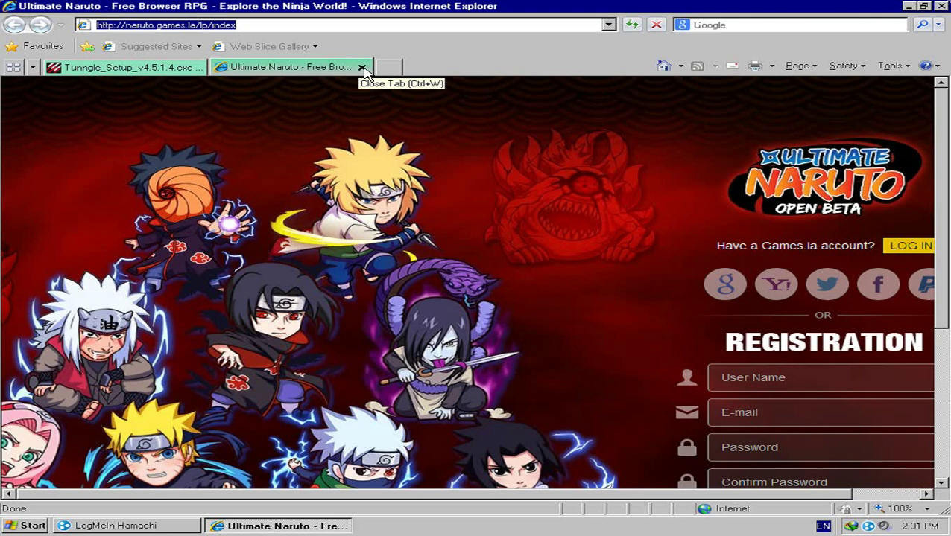
click(363, 68)
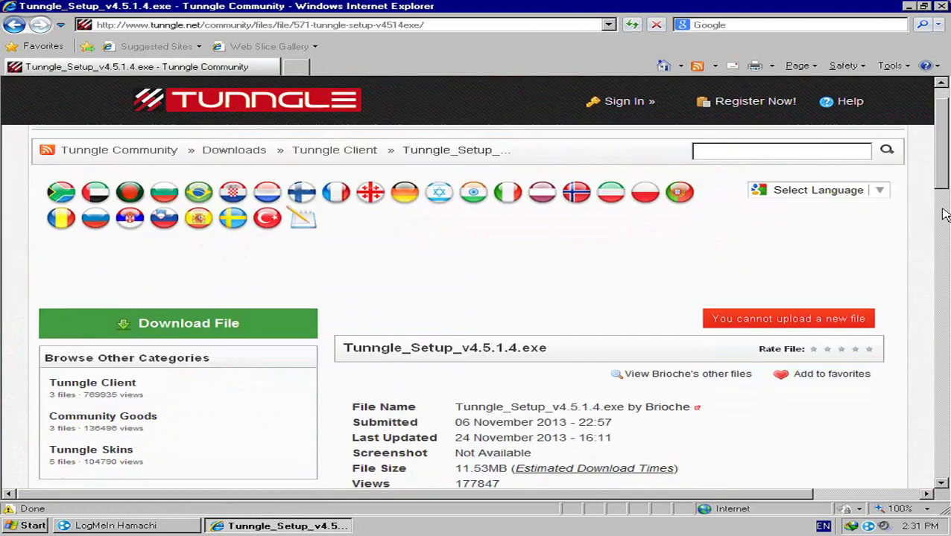
scroll(945, 214, down, 3)
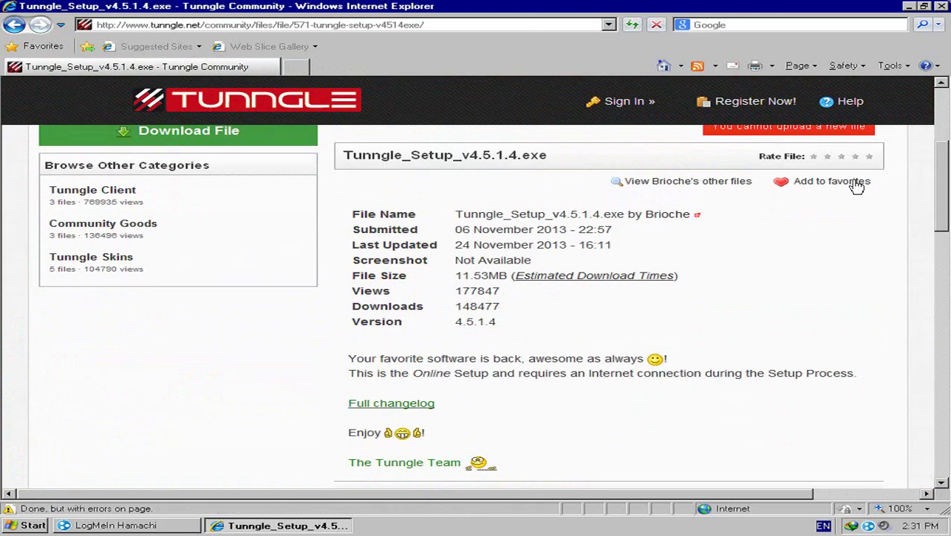
drag(941, 212, 940, 257)
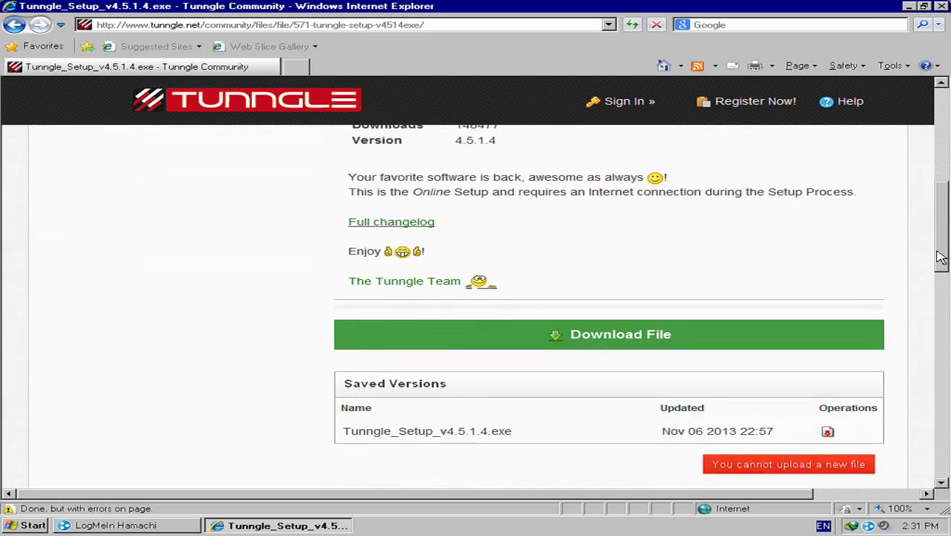
click(602, 337)
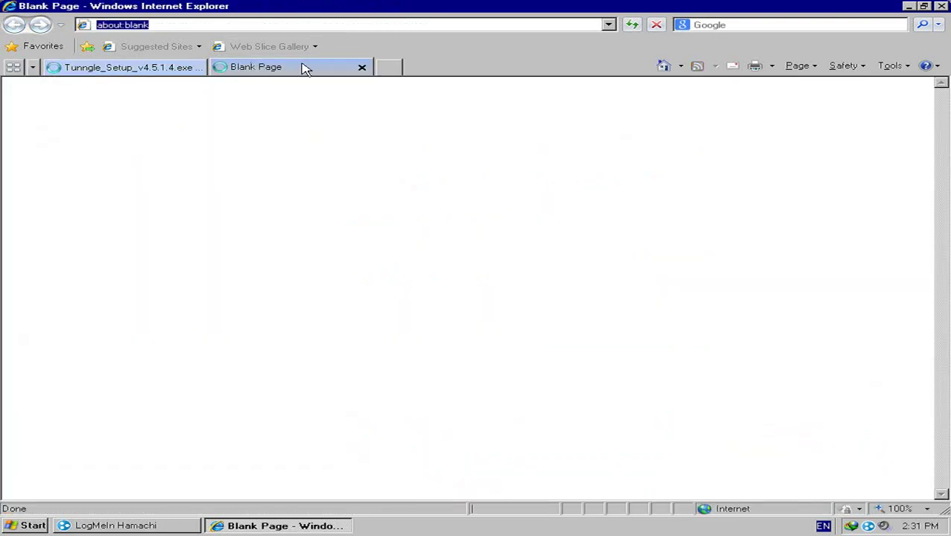
click(362, 67)
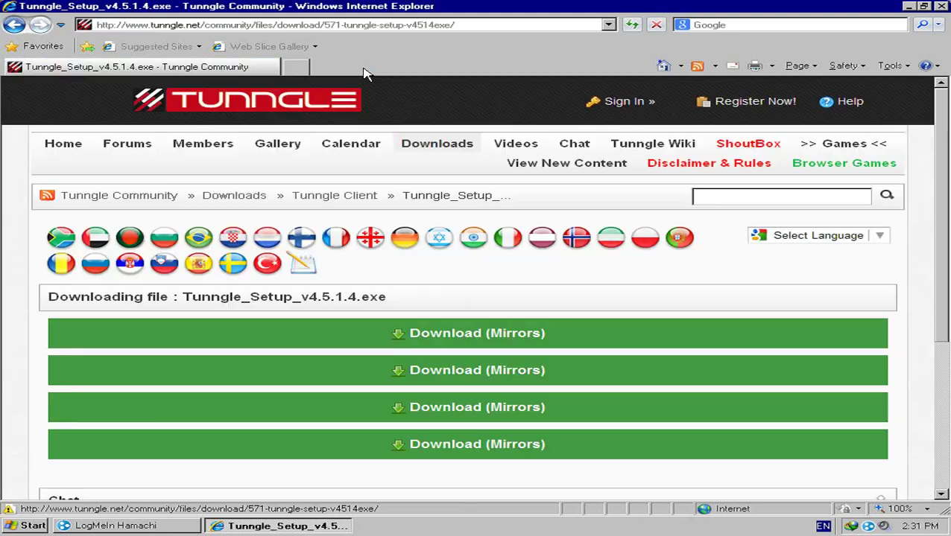
click(459, 342)
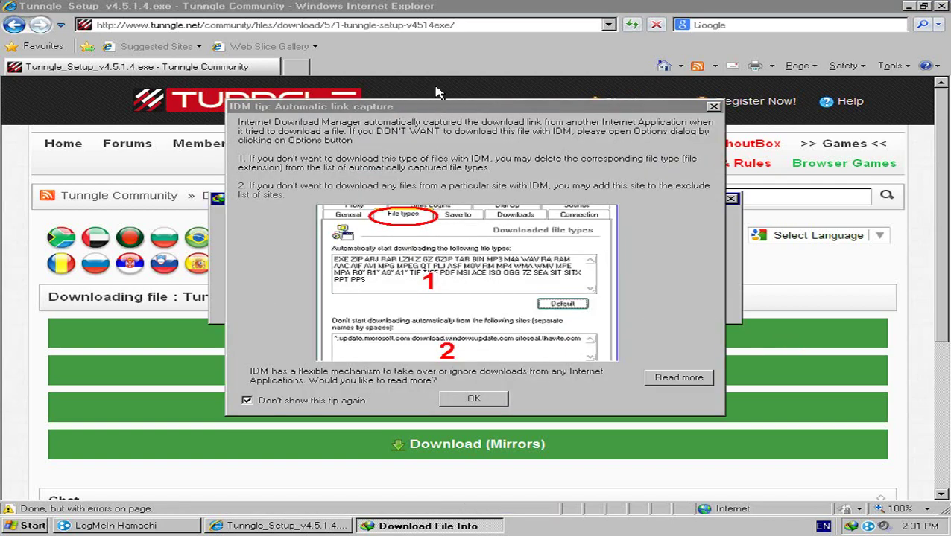
Step: Dismiss the IDM link-capture tip and start the 3.84 MB Tunngle setup download
drag(425, 108, 465, 363)
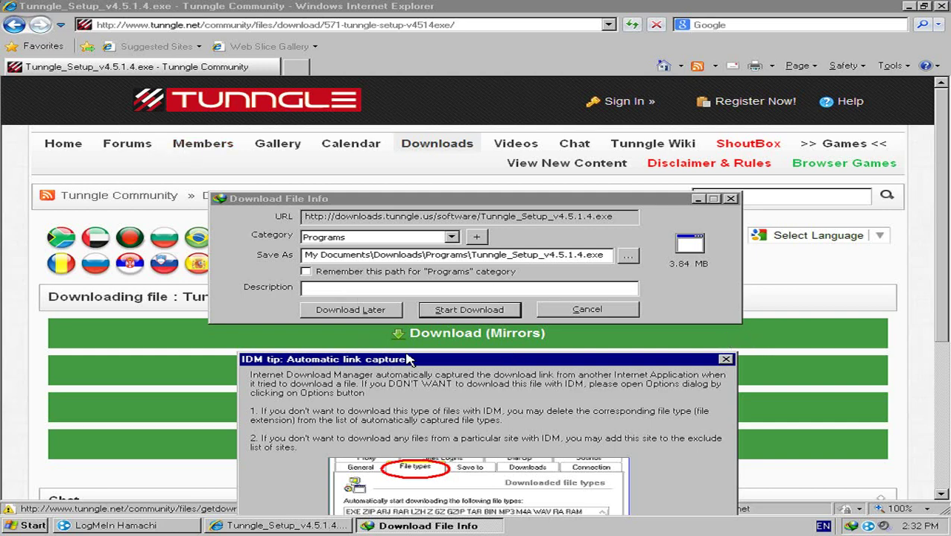
drag(407, 360, 367, 209)
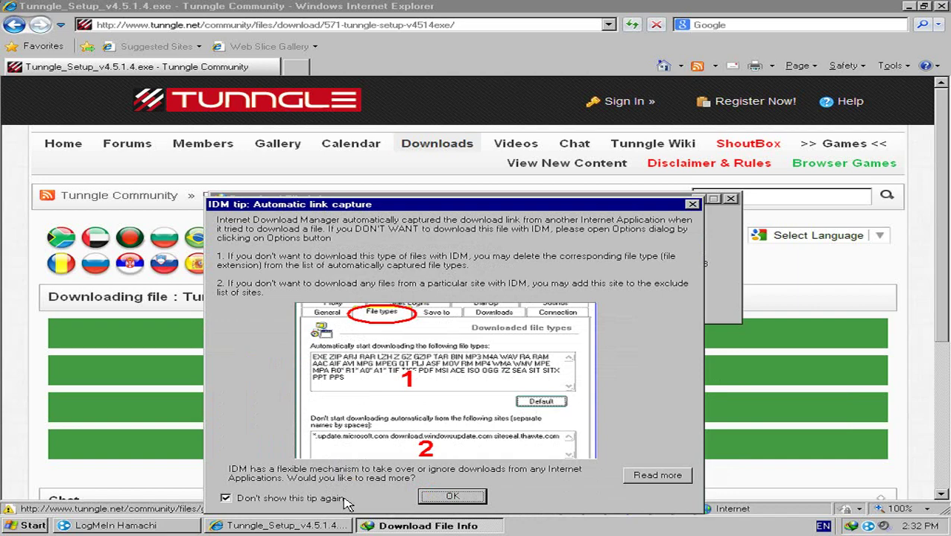
click(456, 497)
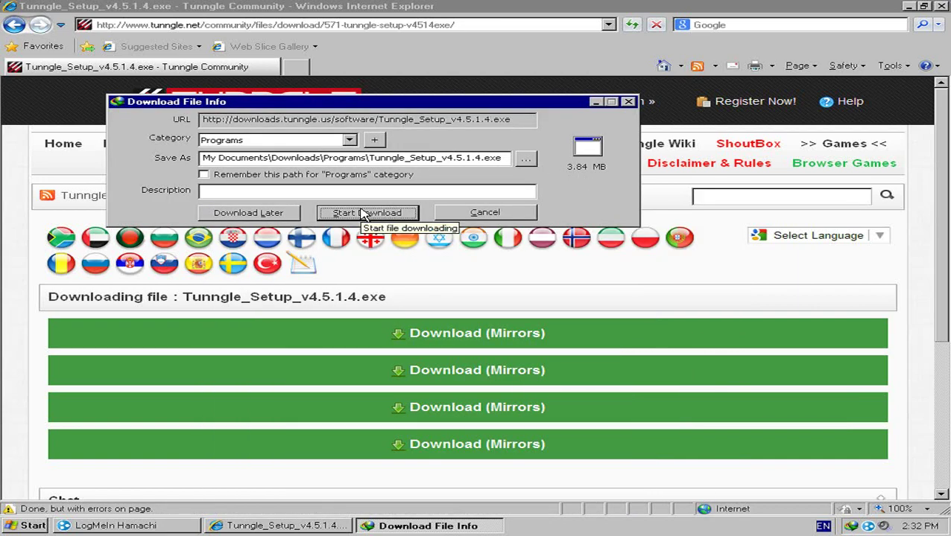
click(354, 216)
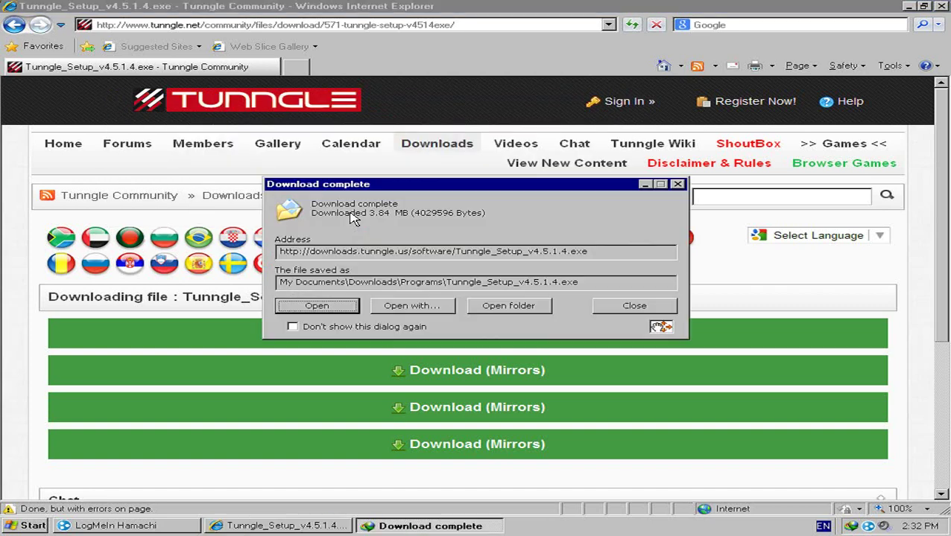
Step: Run the downloaded installer in English, pass the welcome page, and answer the update prompt
click(316, 307)
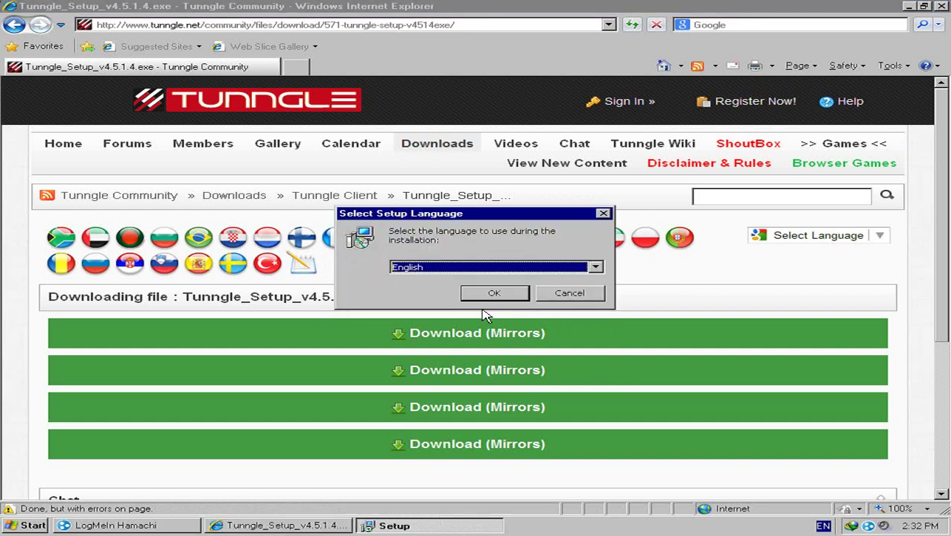
click(509, 296)
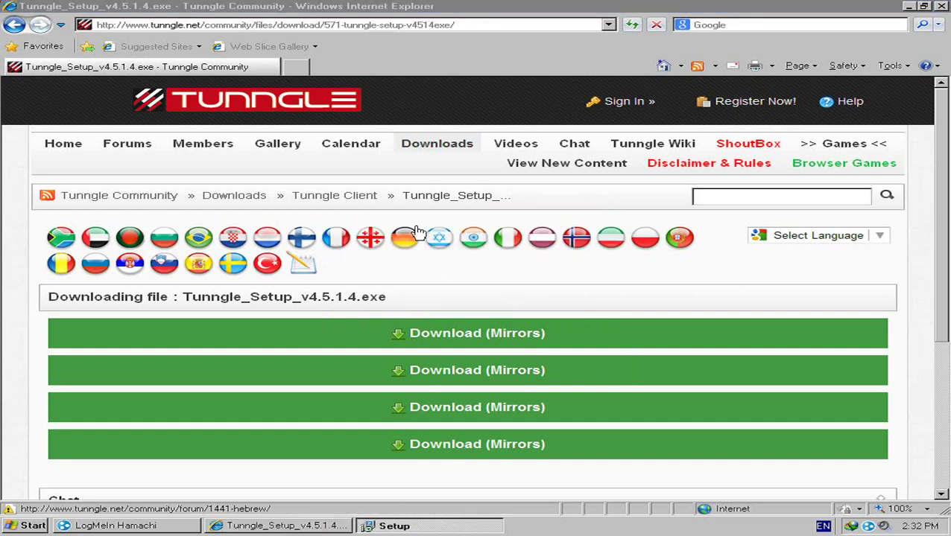
click(582, 374)
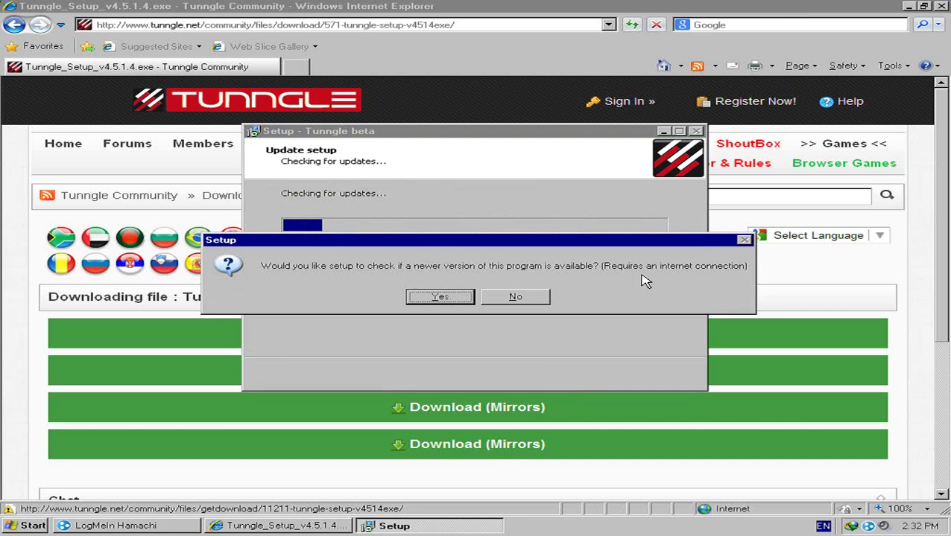
click(516, 298)
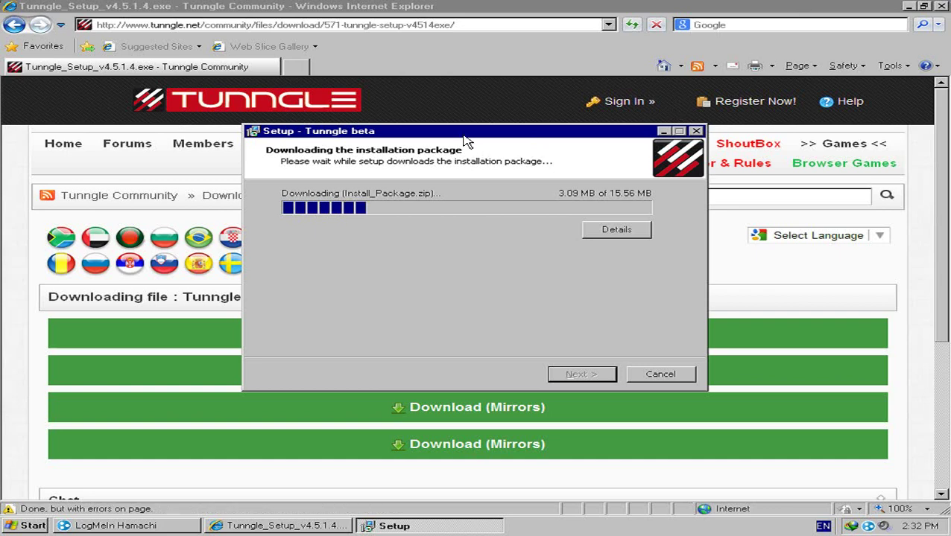
Step: Move the setup window aside and minimize the browser while the install package downloads
drag(465, 136, 436, 170)
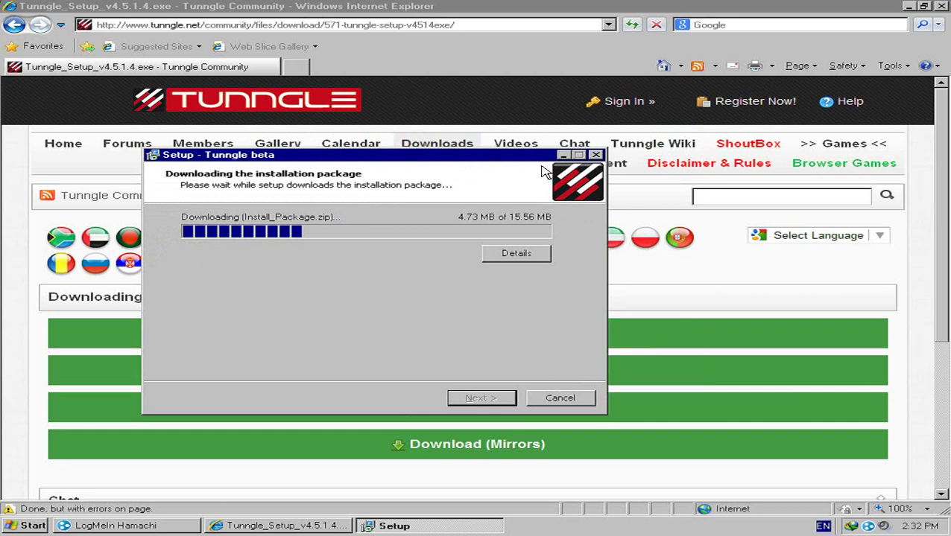
right_click(741, 102)
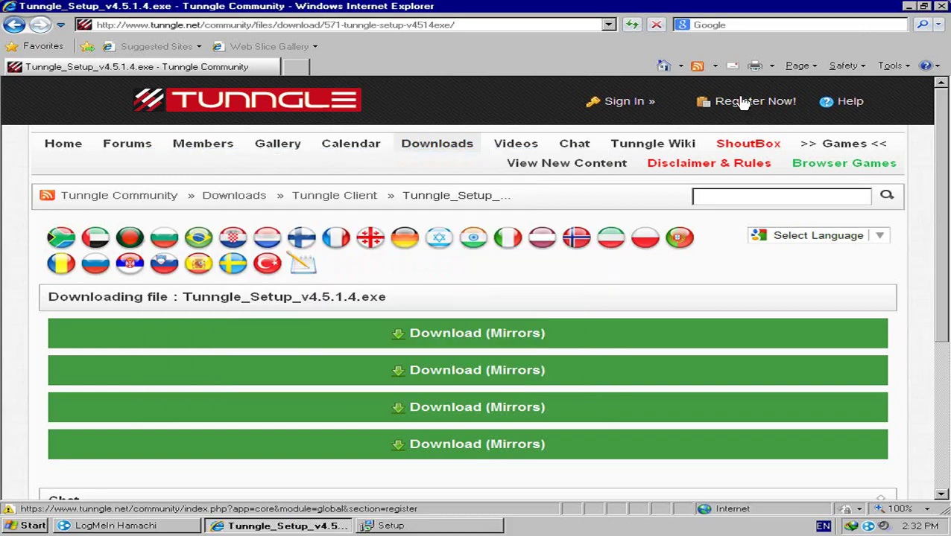
click(780, 8)
click(911, 6)
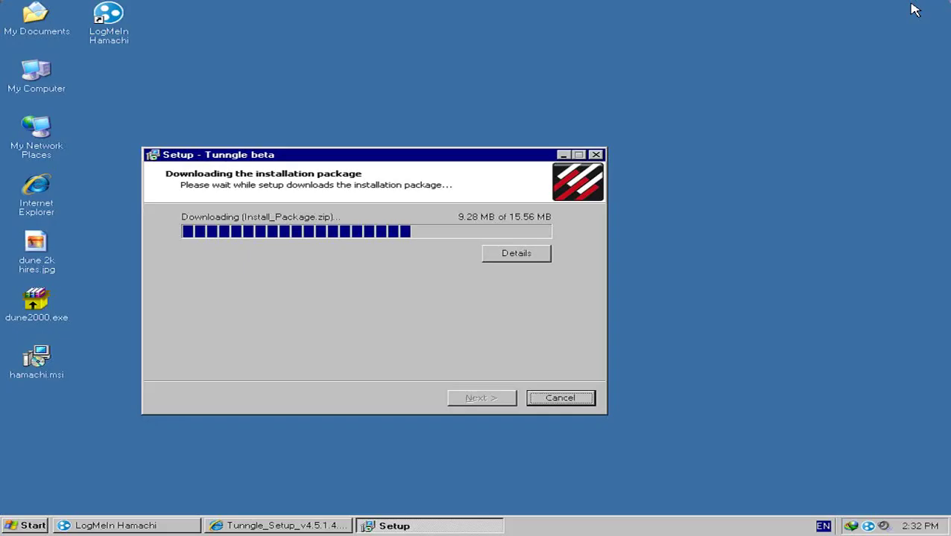
drag(462, 162, 557, 117)
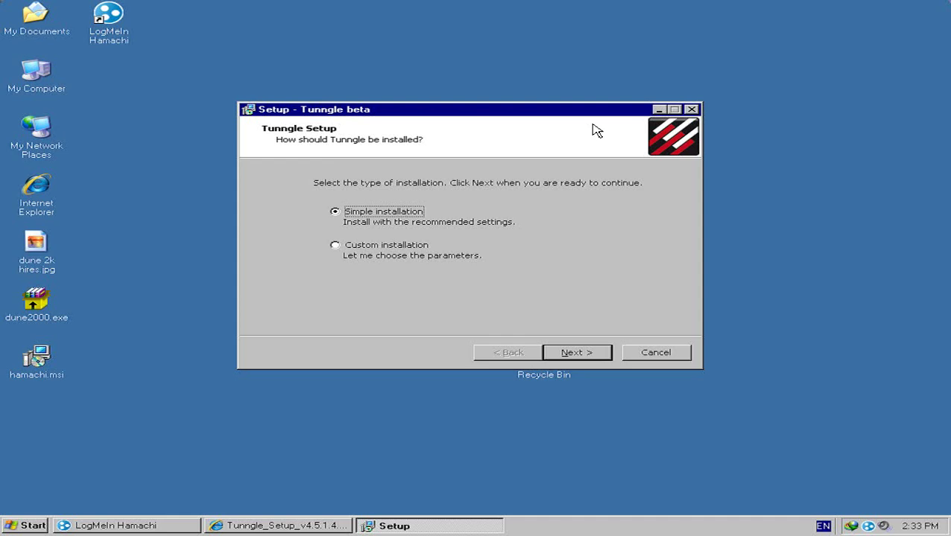
Step: Keep Simple installation, accept the license, install Tunngle beta, and finish with a restart
drag(513, 112, 587, 95)
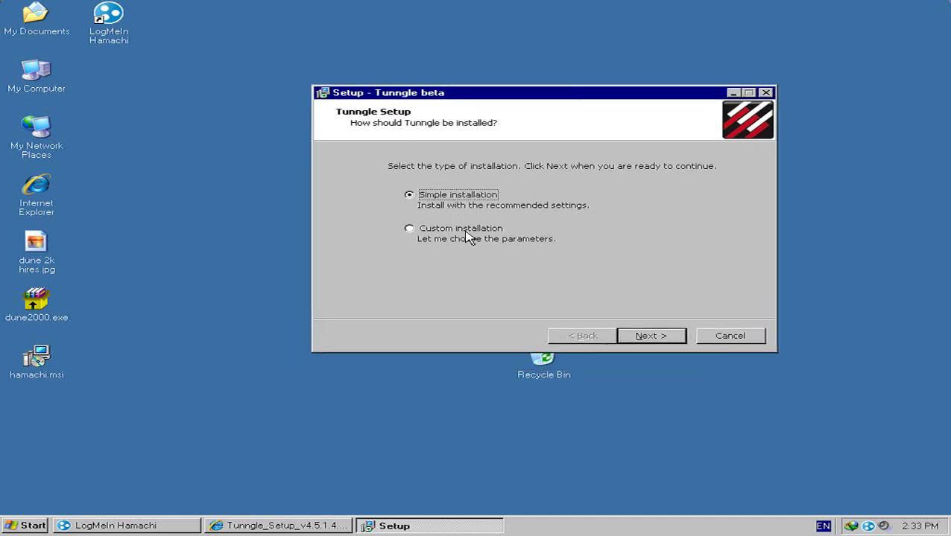
click(655, 340)
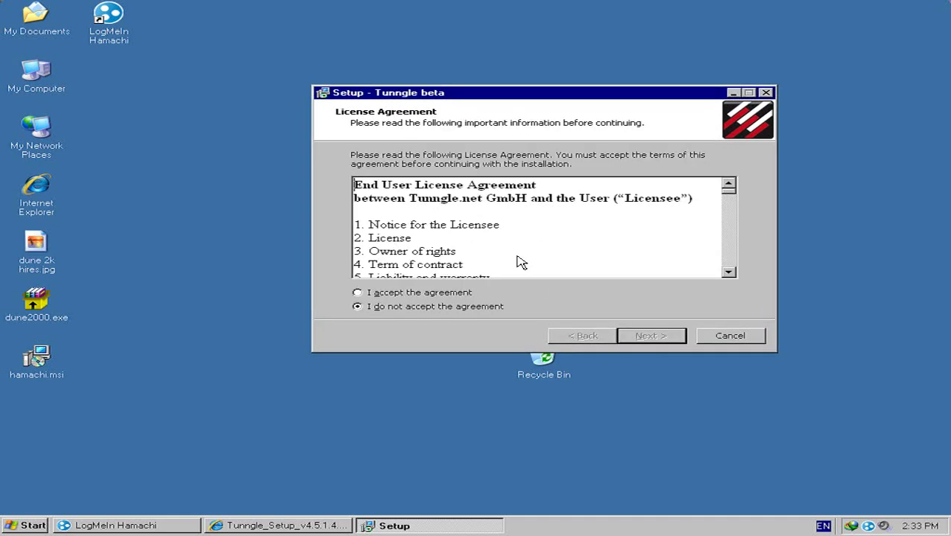
click(409, 293)
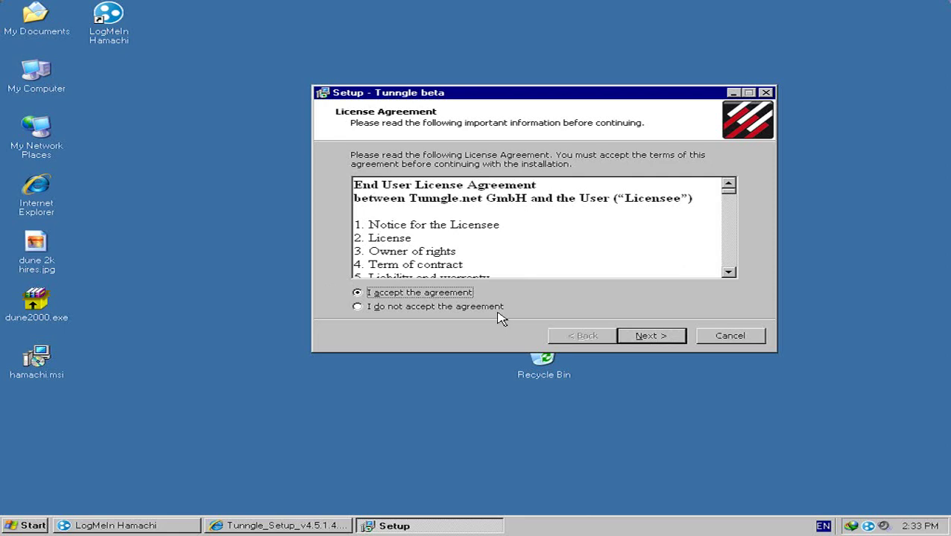
click(660, 336)
click(667, 339)
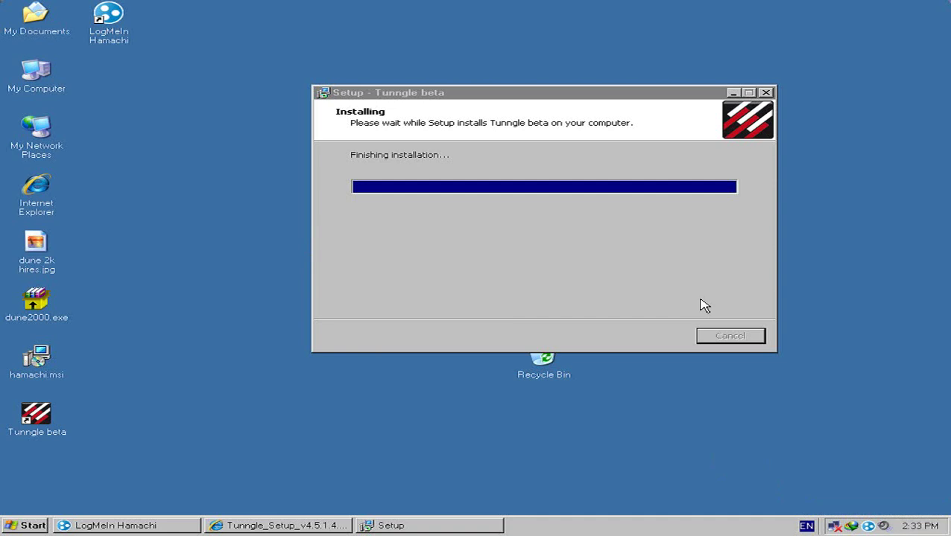
click(490, 110)
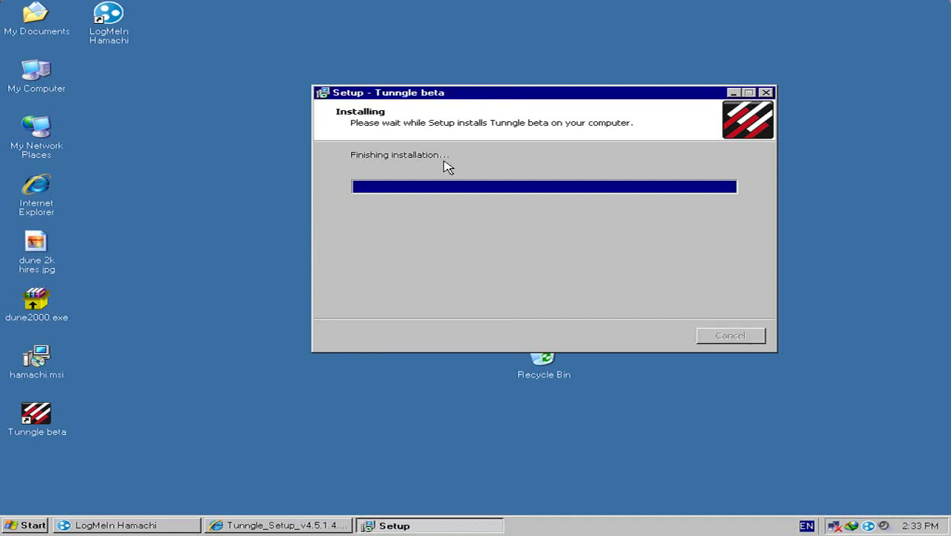
click(541, 372)
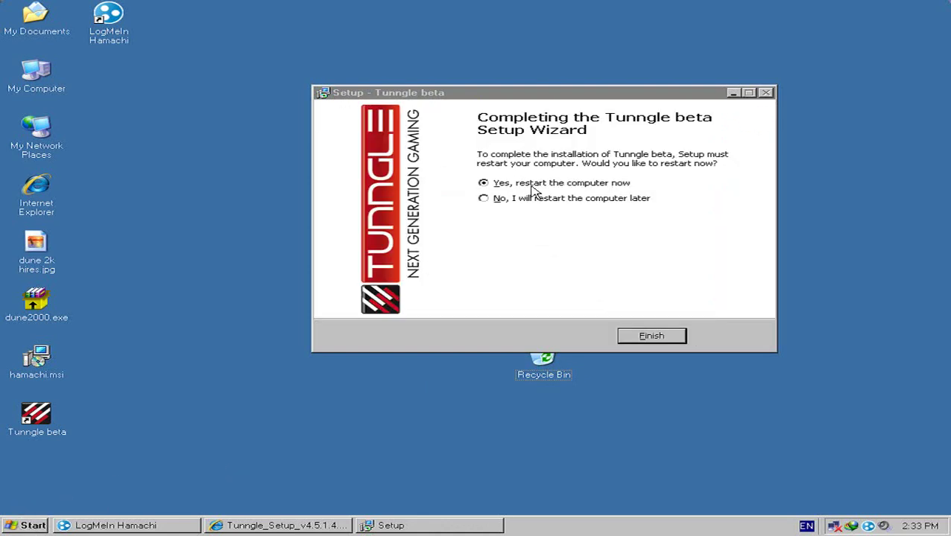
click(647, 338)
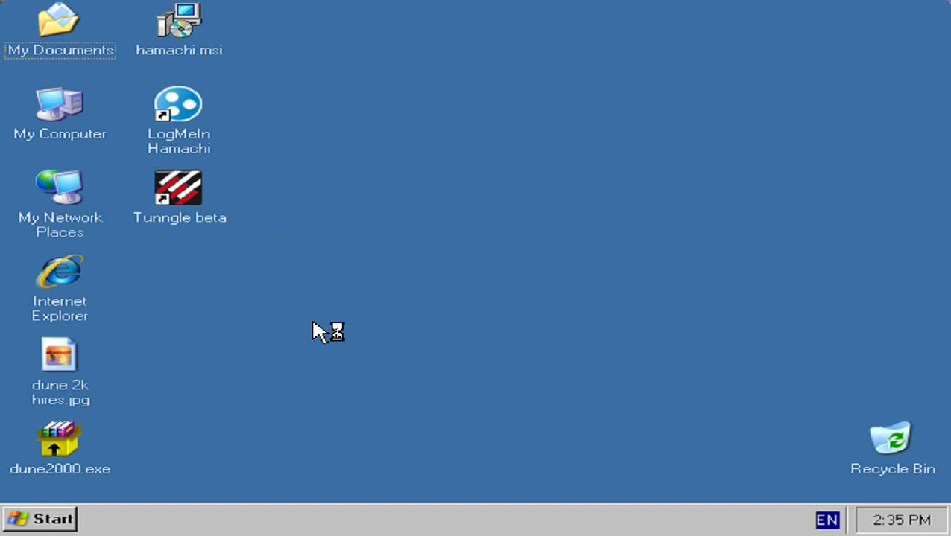
Step: Launch Tunngle beta, then apply a 1024 by 768 guest resolution in Display Properties
double_click(195, 212)
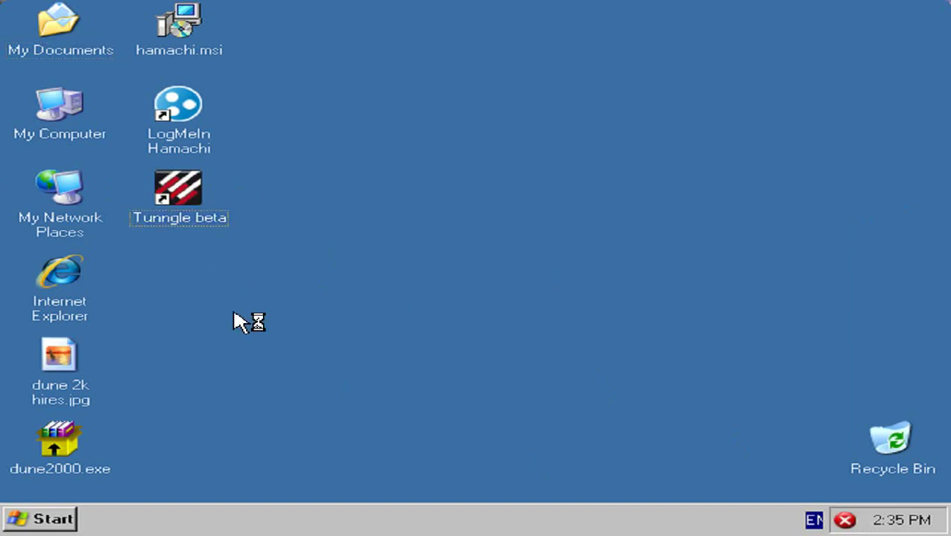
right_click(233, 313)
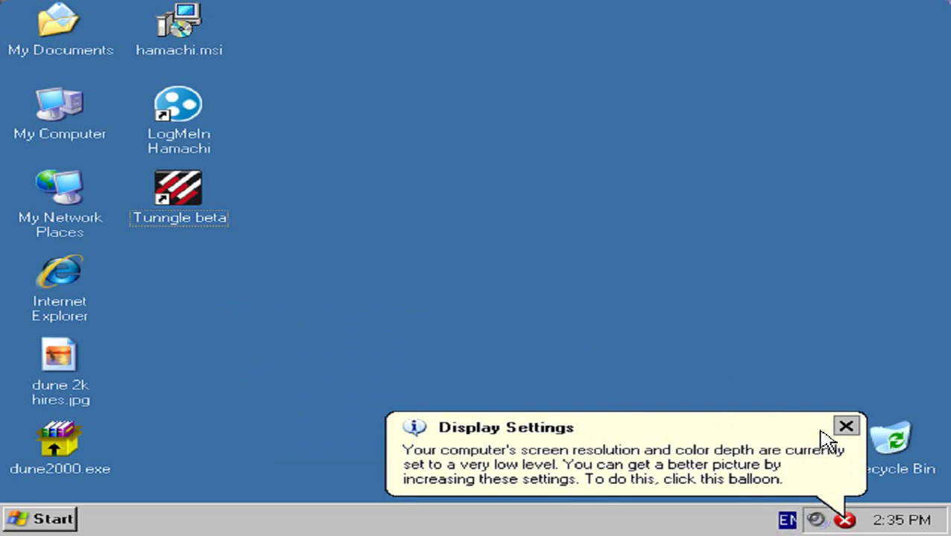
right_click(306, 256)
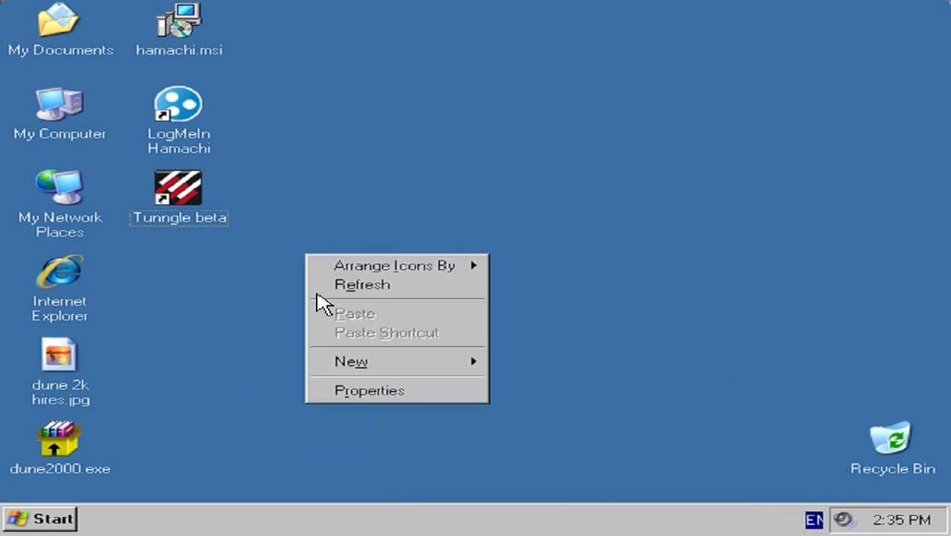
click(365, 392)
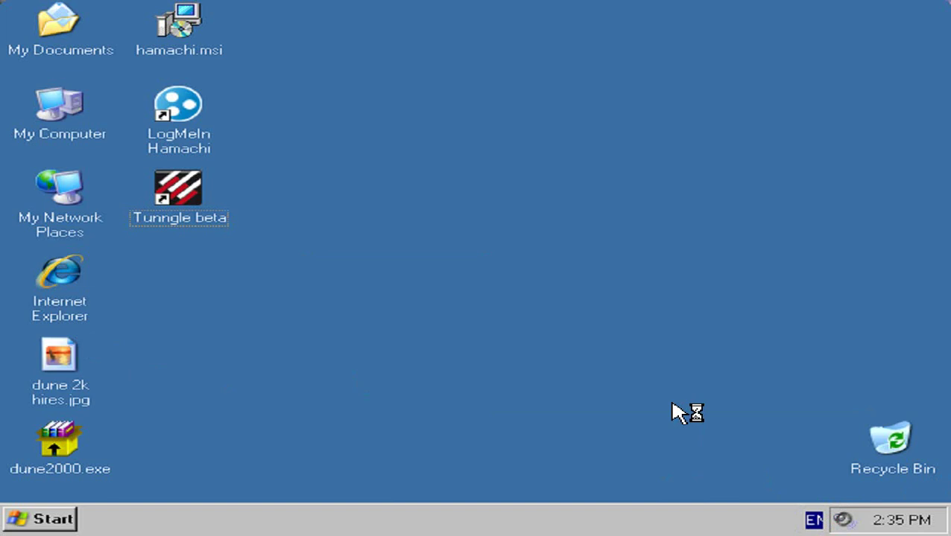
click(67, 383)
click(340, 403)
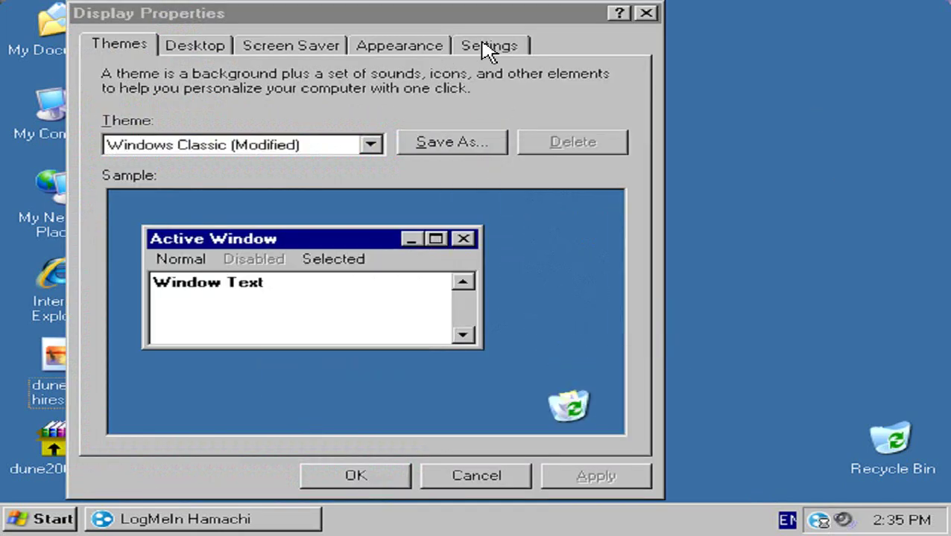
click(484, 51)
drag(183, 372, 206, 369)
click(592, 479)
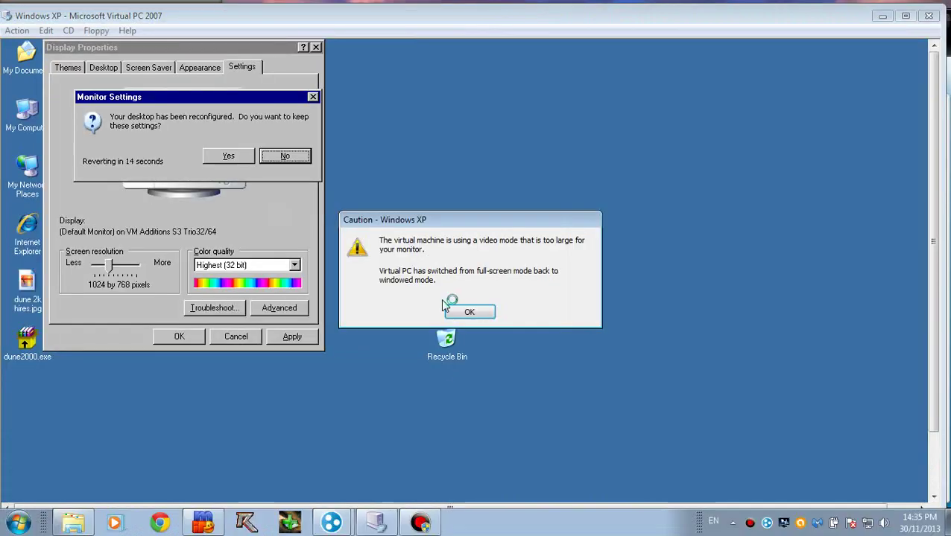
Step: Keep the applied resolution, retry 1024 by 768, and dismiss the video-mode warning
click(467, 310)
click(242, 156)
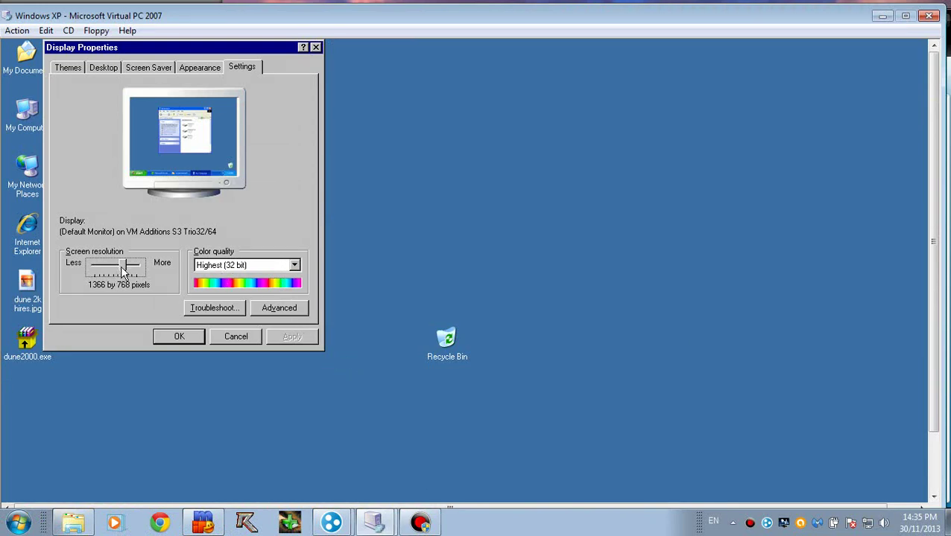
drag(124, 269, 106, 273)
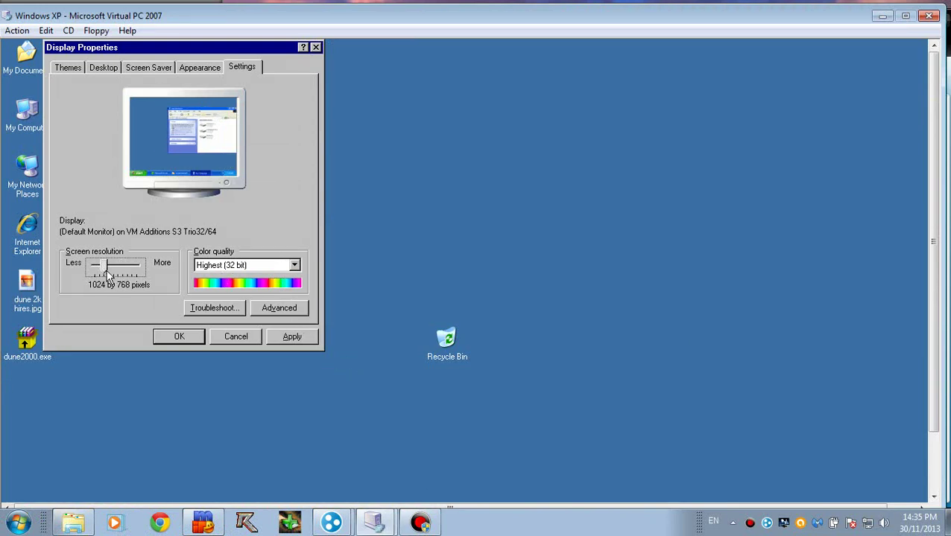
click(296, 334)
click(215, 156)
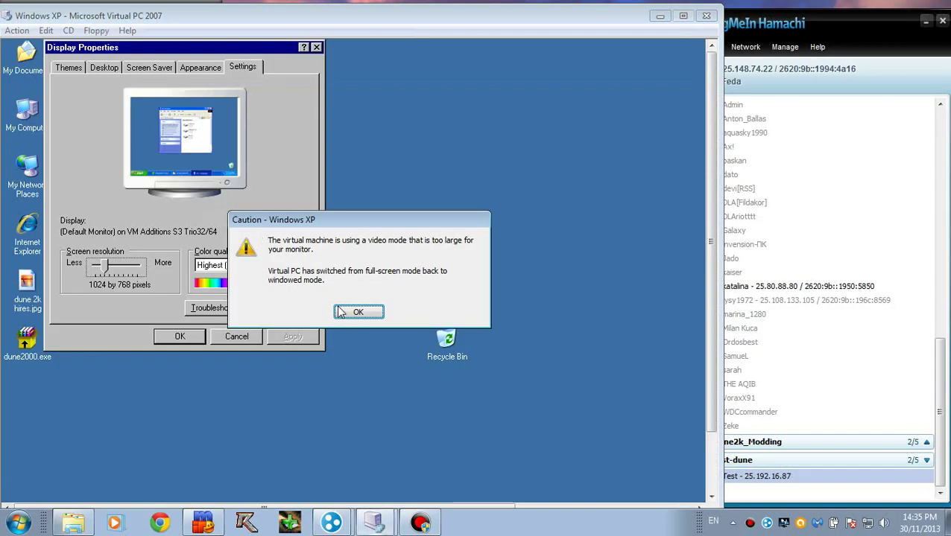
click(360, 311)
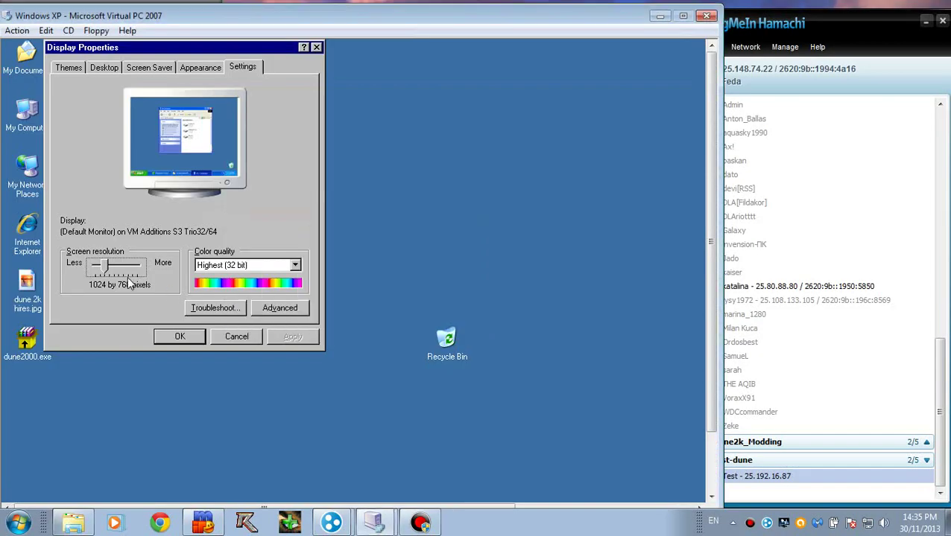
Step: Lower the guest resolution step by step to 800 by 600, keeping each setting
drag(105, 267, 97, 268)
click(292, 337)
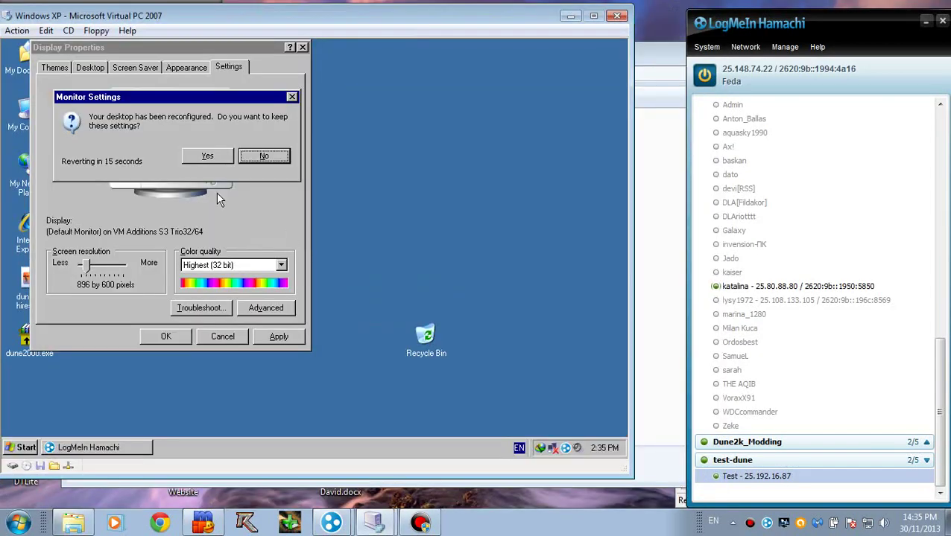
click(207, 156)
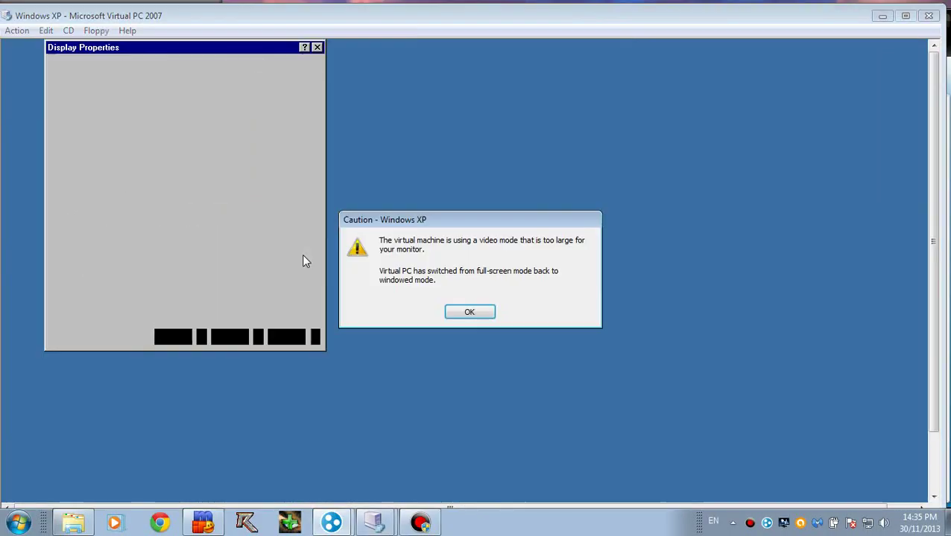
click(469, 311)
drag(100, 267, 97, 266)
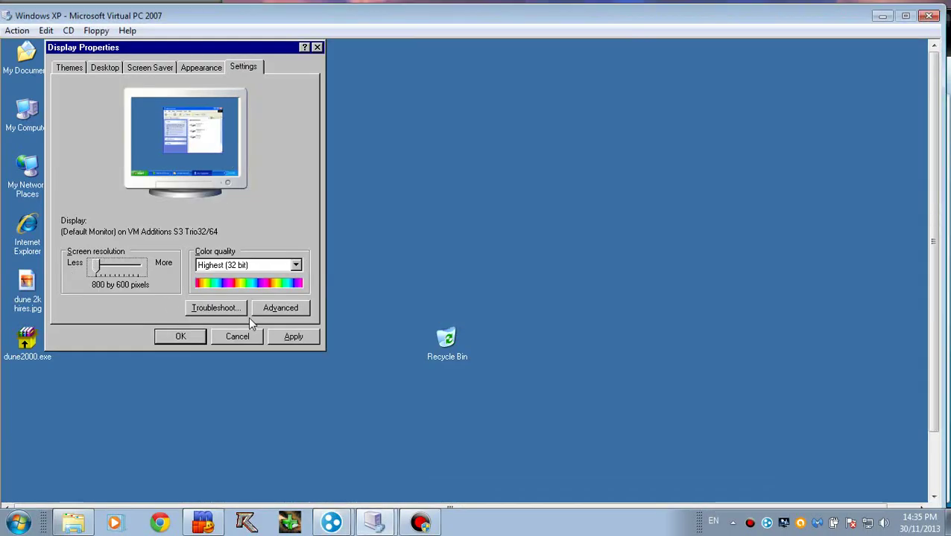
click(293, 337)
click(219, 160)
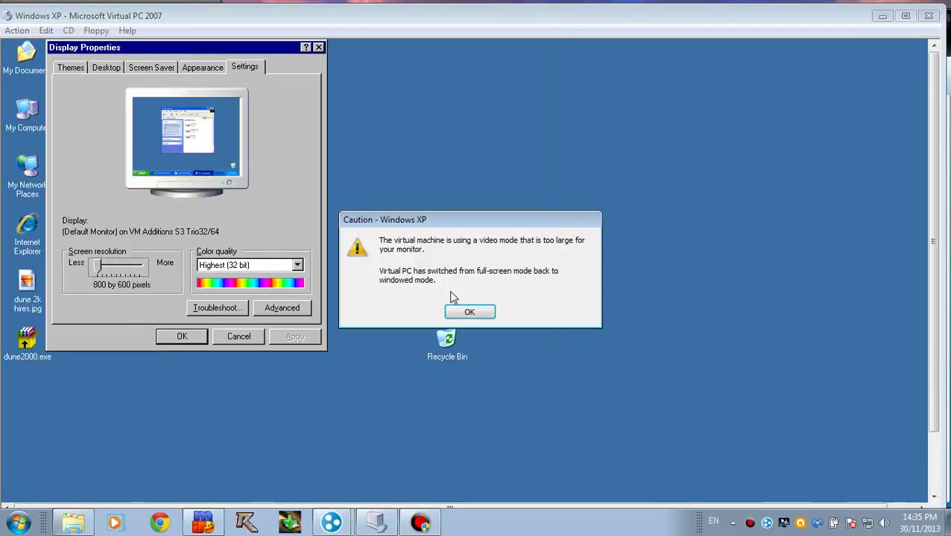
click(469, 317)
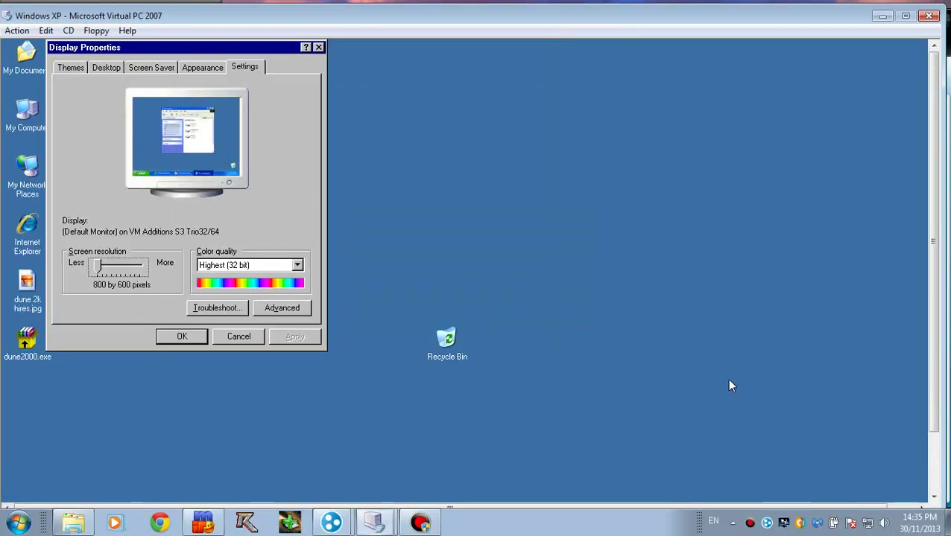
Step: Move the Virtual PC window left and shrink it to a smaller size
drag(580, 11, 551, 8)
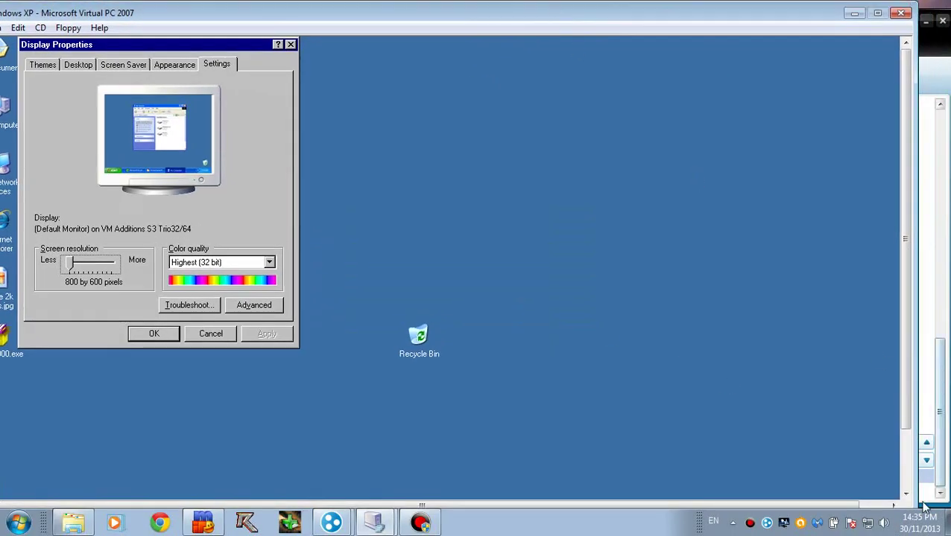
drag(918, 512, 849, 511)
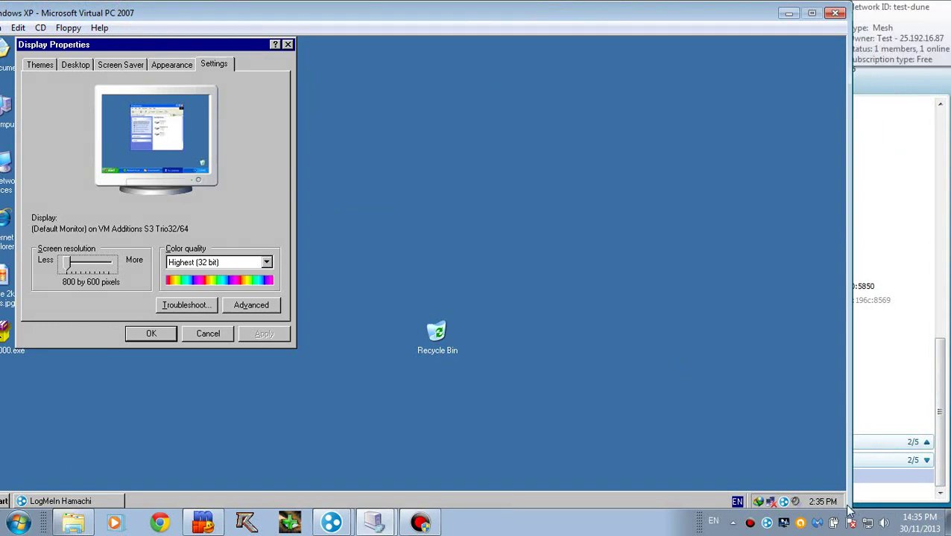
mouse_move(731, 5)
mouse_down()
mouse_move(731, 45)
mouse_move(731, 16)
mouse_up()
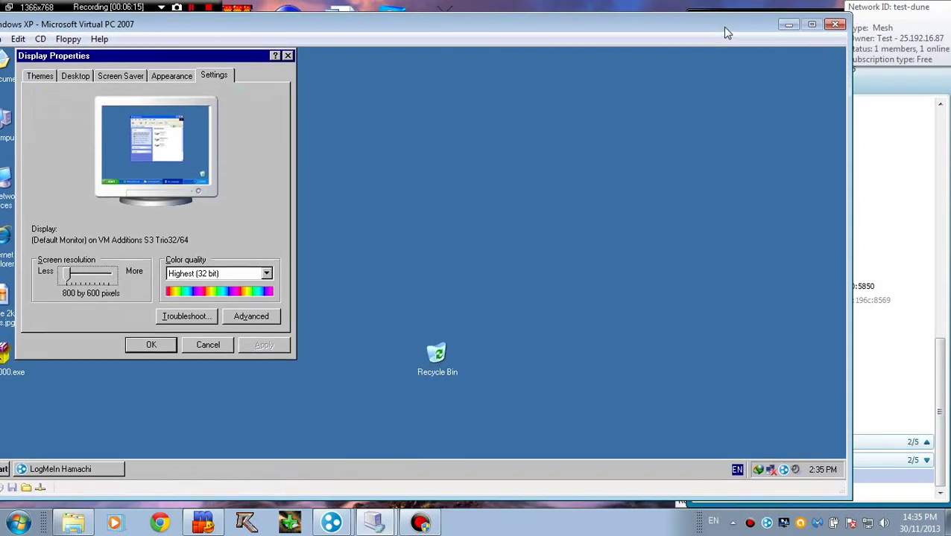
drag(849, 521, 763, 482)
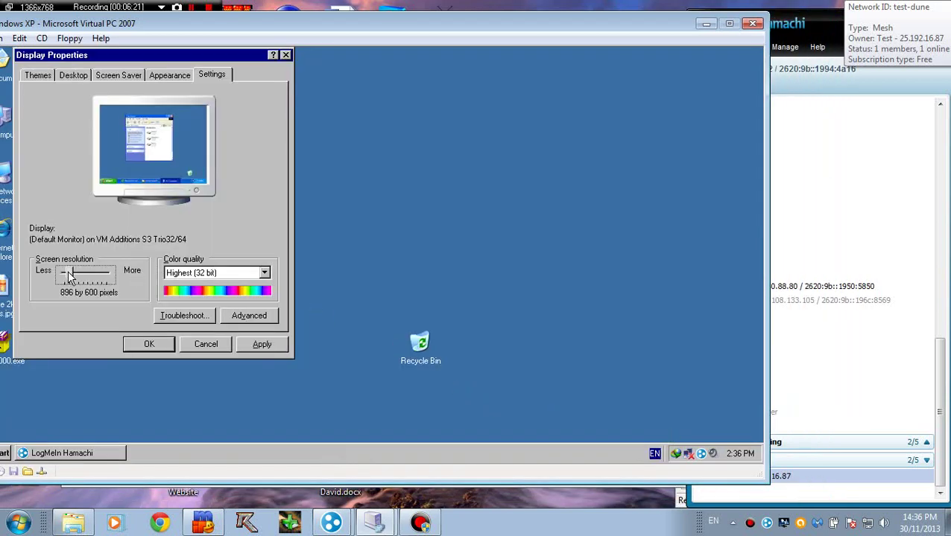
Step: Try 1024 by 768 once more, then return to 800 by 600 and keep it
drag(66, 274, 75, 275)
click(257, 345)
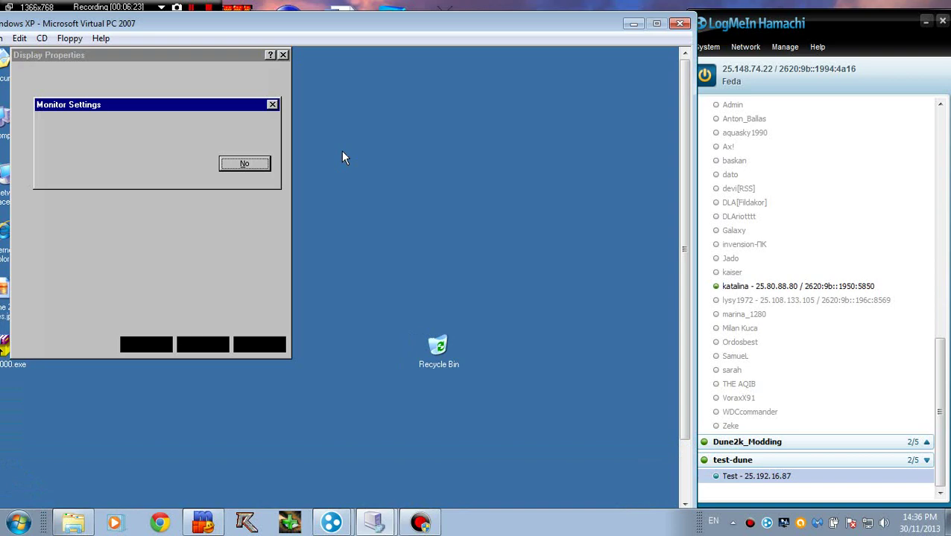
click(188, 163)
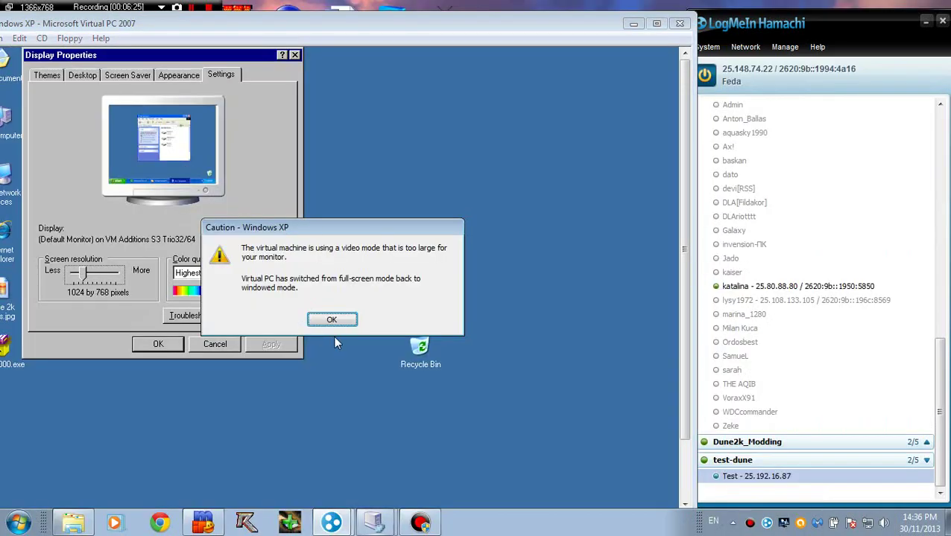
click(331, 321)
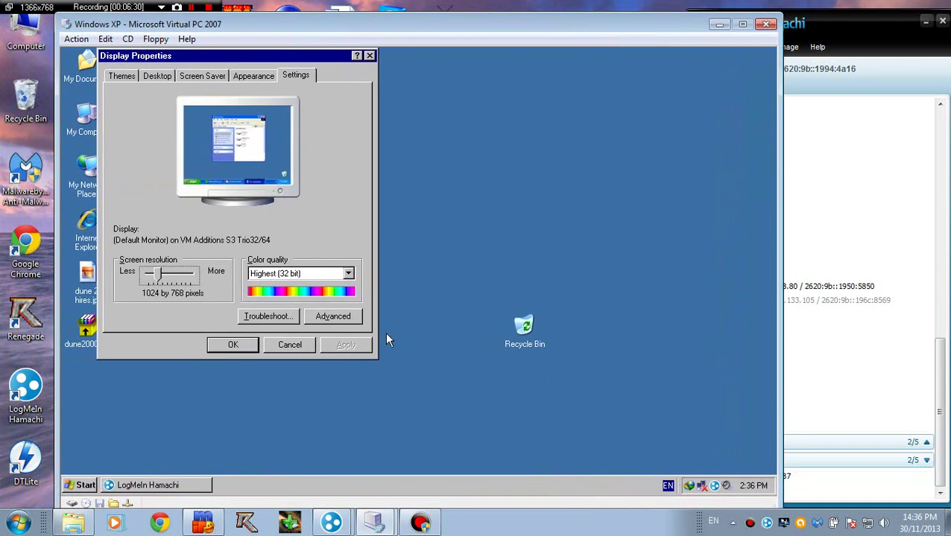
drag(158, 277, 149, 277)
click(346, 345)
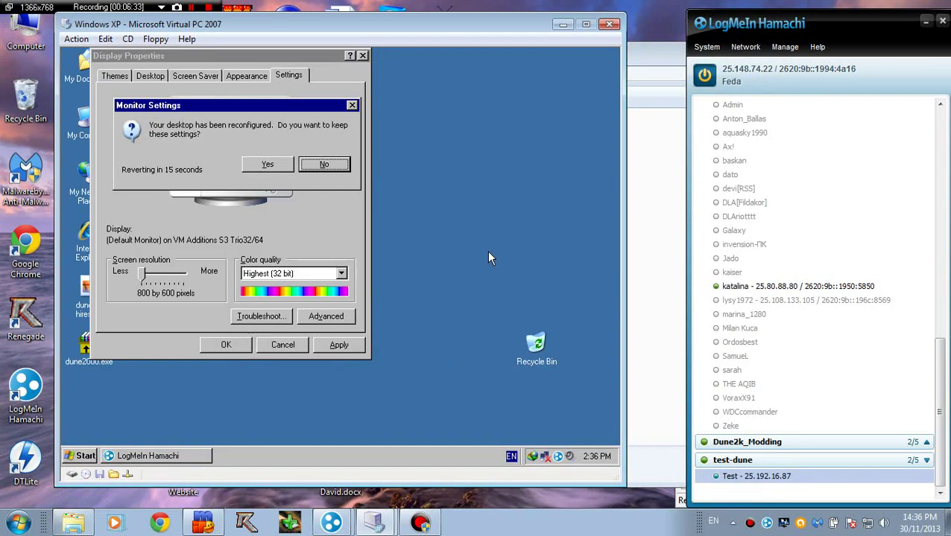
click(266, 166)
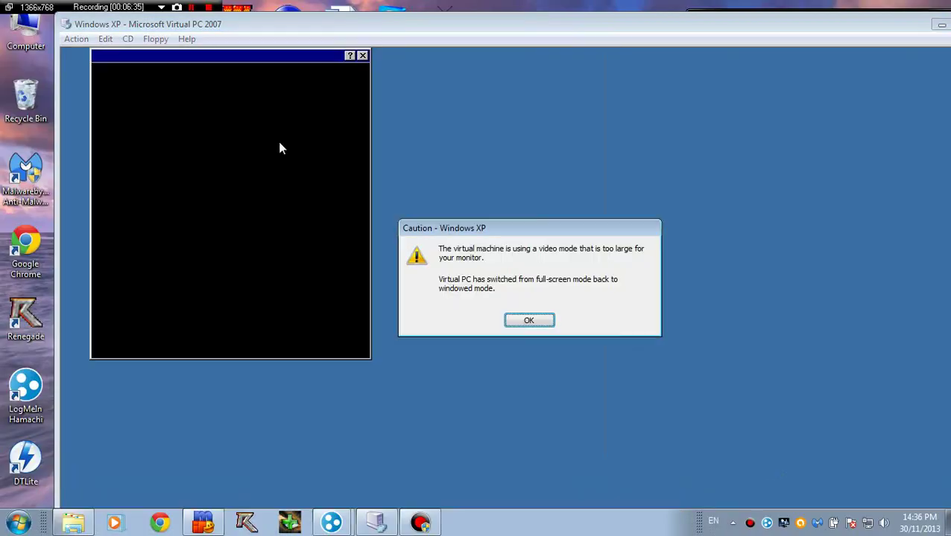
click(535, 320)
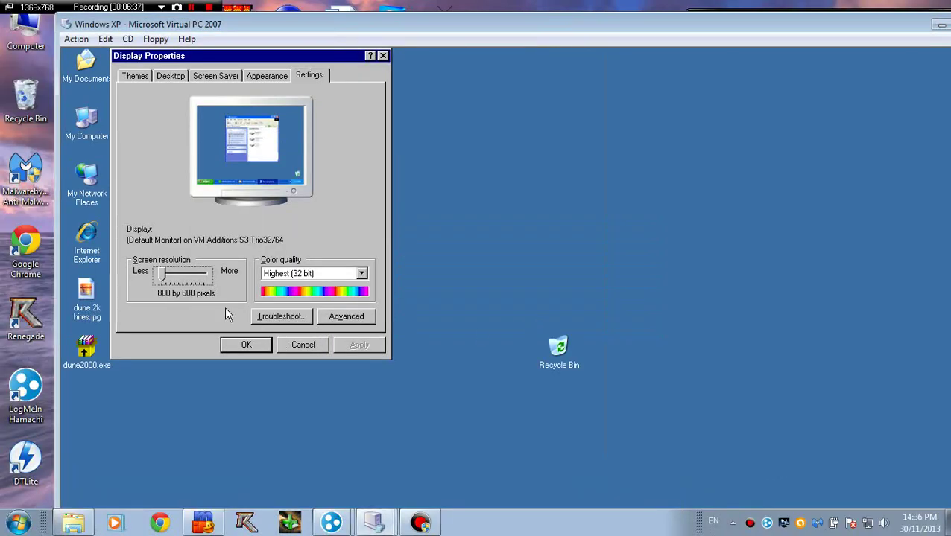
Step: Close the display settings, then move the virtual machine window left and make it narrower
click(314, 345)
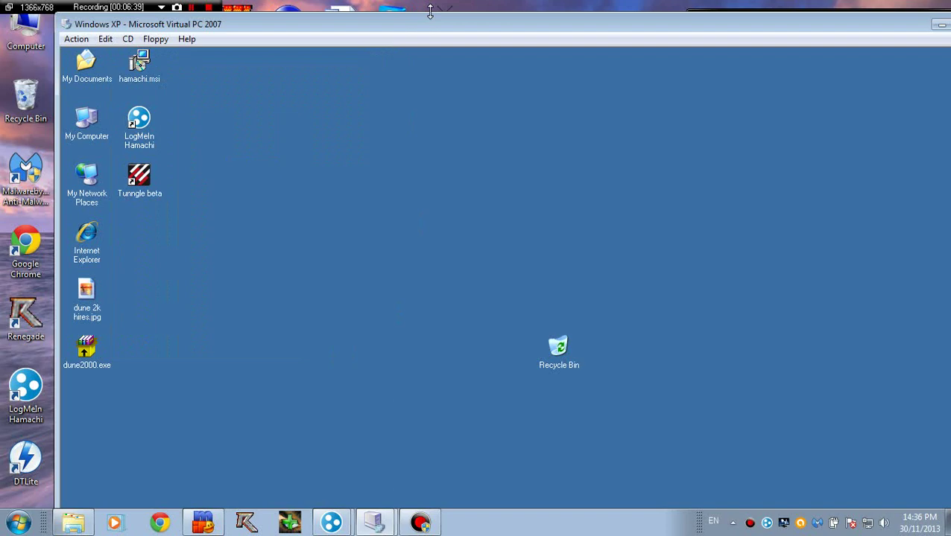
drag(429, 12, 389, 35)
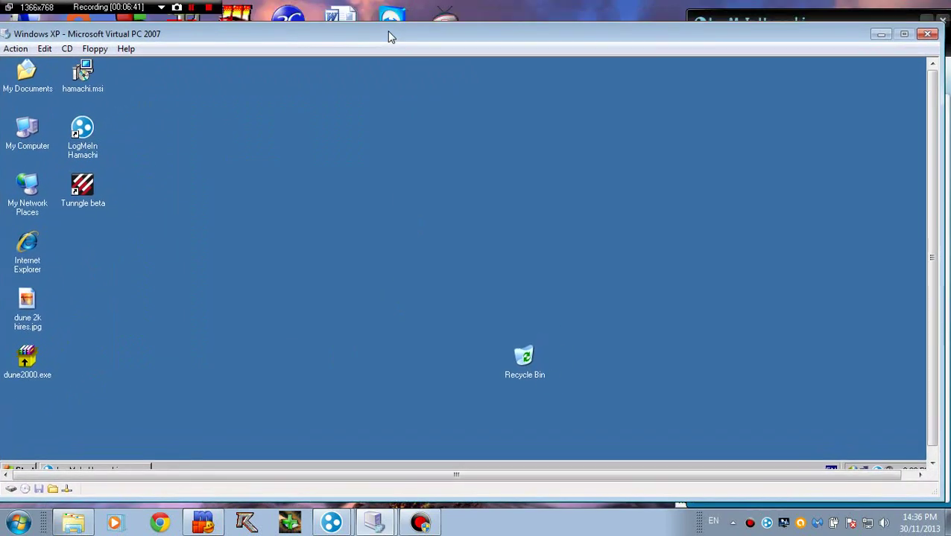
drag(934, 490, 885, 495)
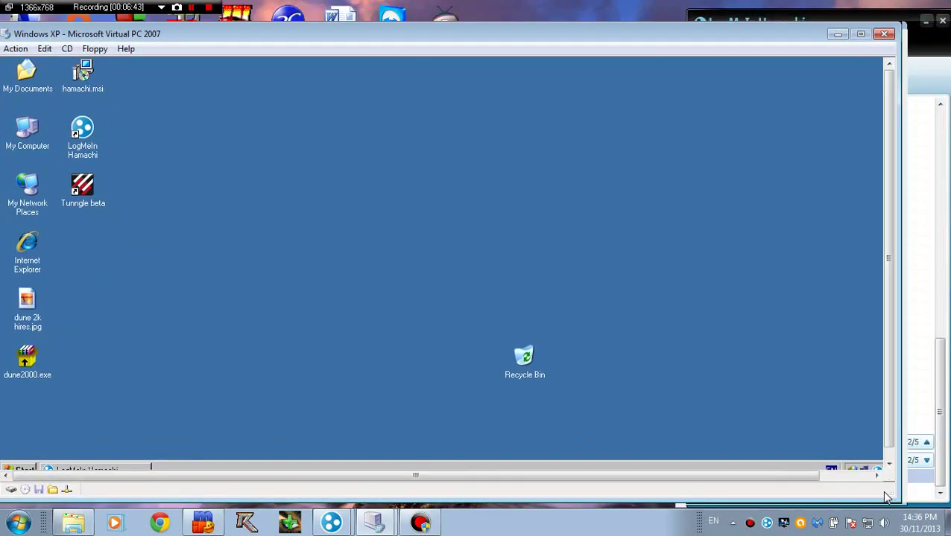
Step: Set the XP guest's screen resolution to 1024 by 768 and keep the new settings
right_click(176, 312)
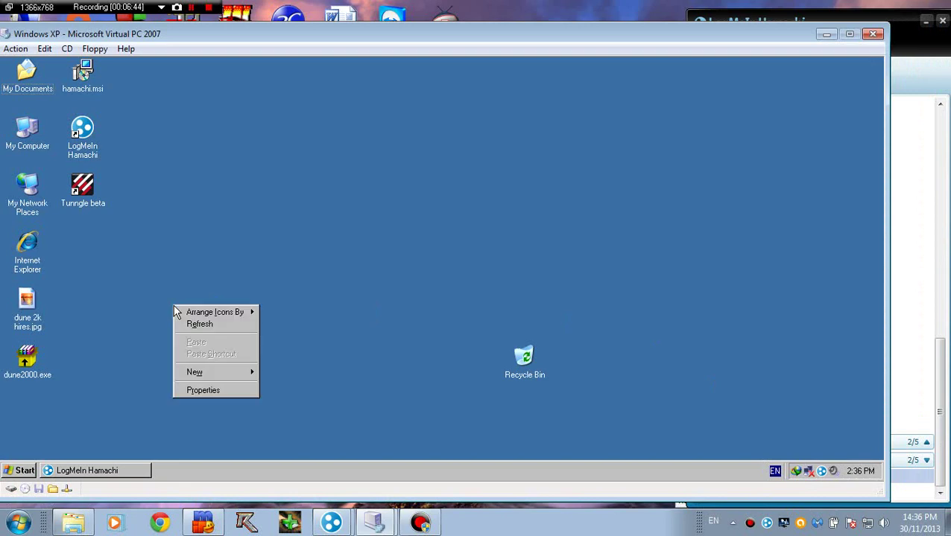
click(209, 390)
click(292, 173)
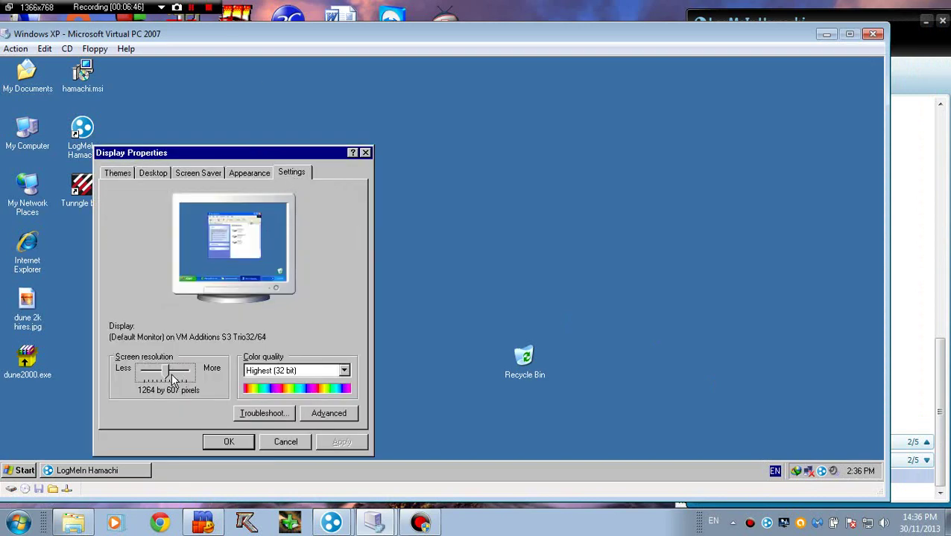
drag(167, 378, 152, 378)
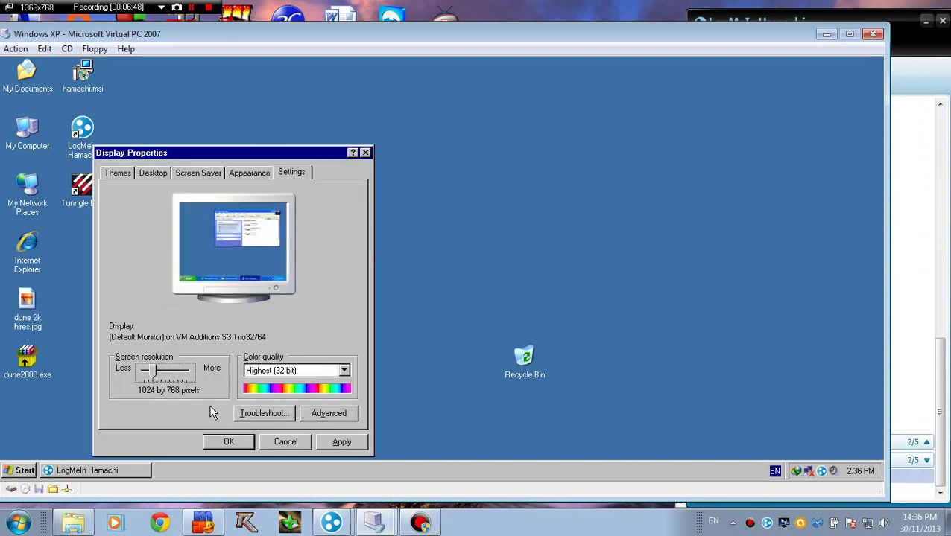
click(231, 441)
click(265, 289)
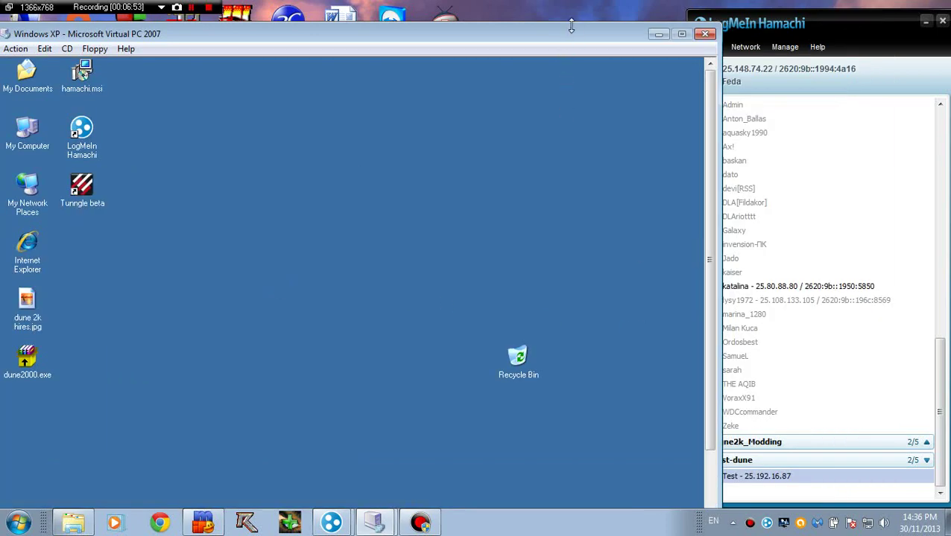
drag(571, 27, 568, 38)
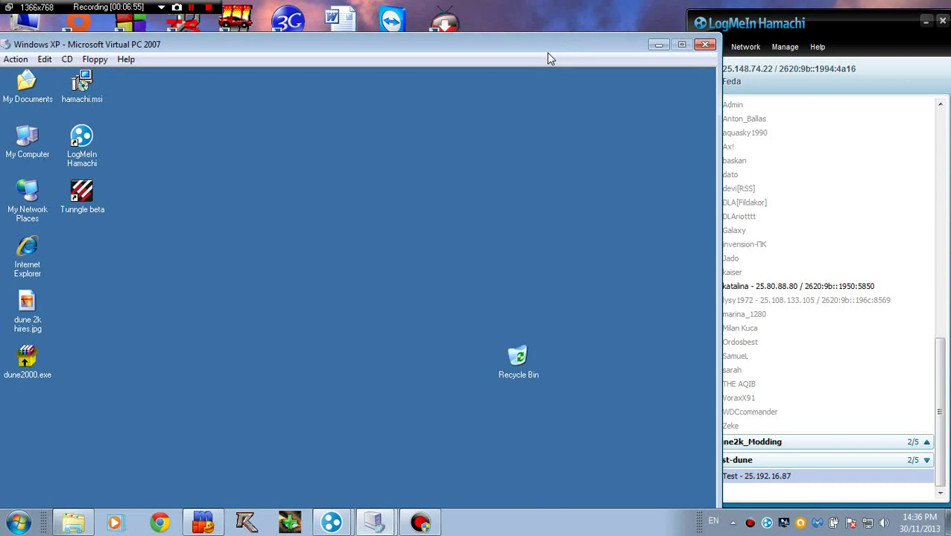
Step: Try switching the virtual machine to full screen, dismissing the too-large video mode warnings
key(alt+Return)
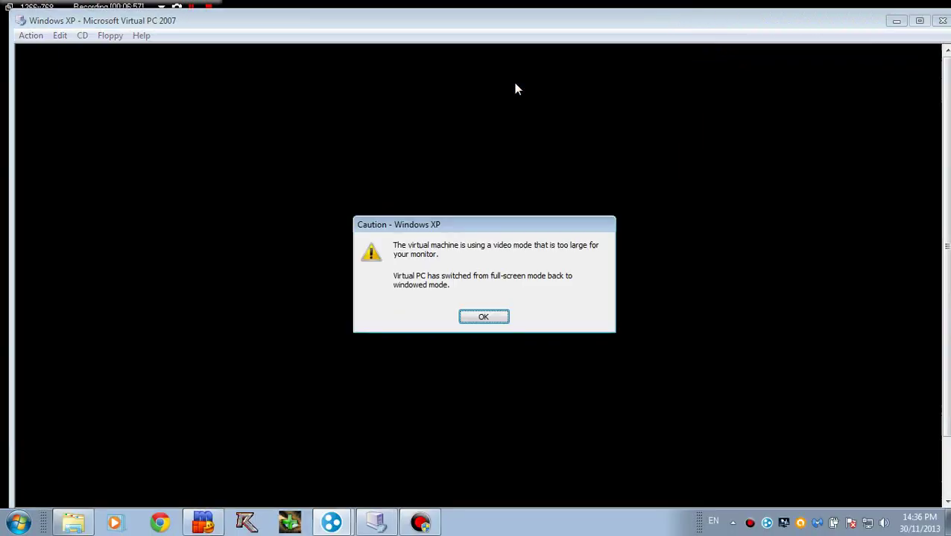
click(492, 318)
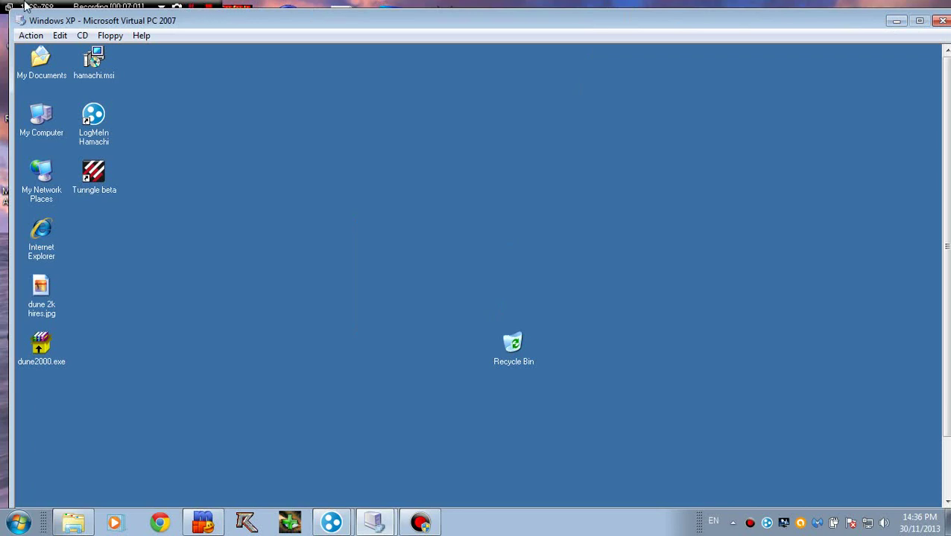
click(31, 35)
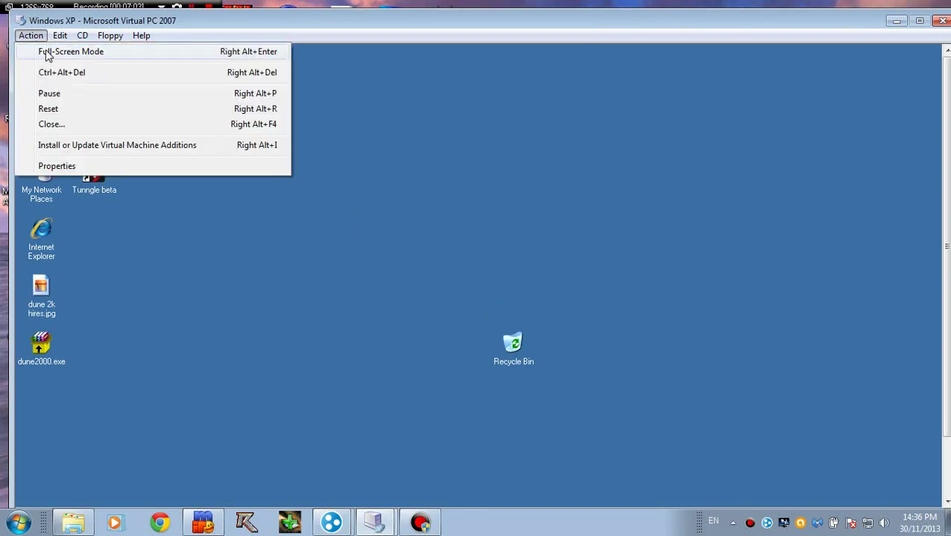
click(43, 54)
click(481, 317)
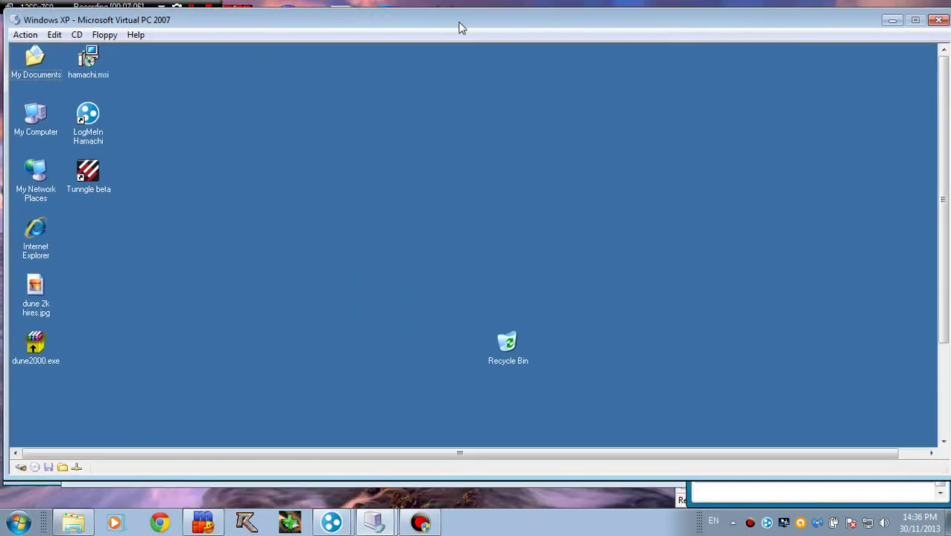
Step: Resize the Virtual PC window so the whole XP guest desktop and taskbar fit
double_click(552, 486)
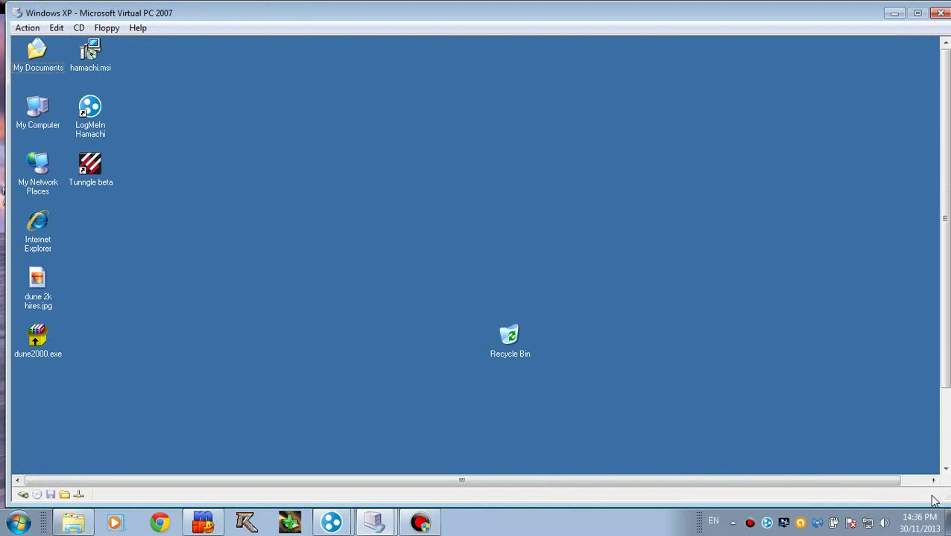
drag(943, 497, 940, 479)
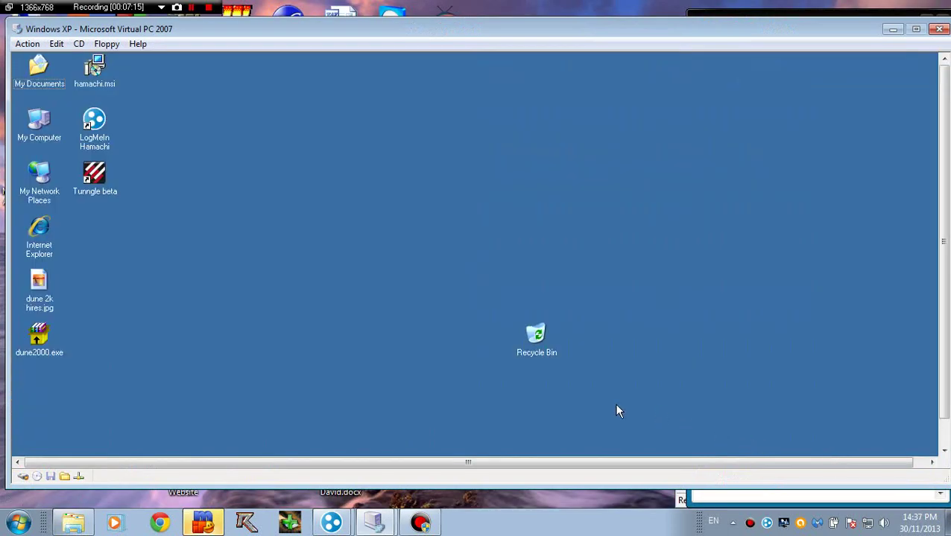
drag(944, 481, 922, 487)
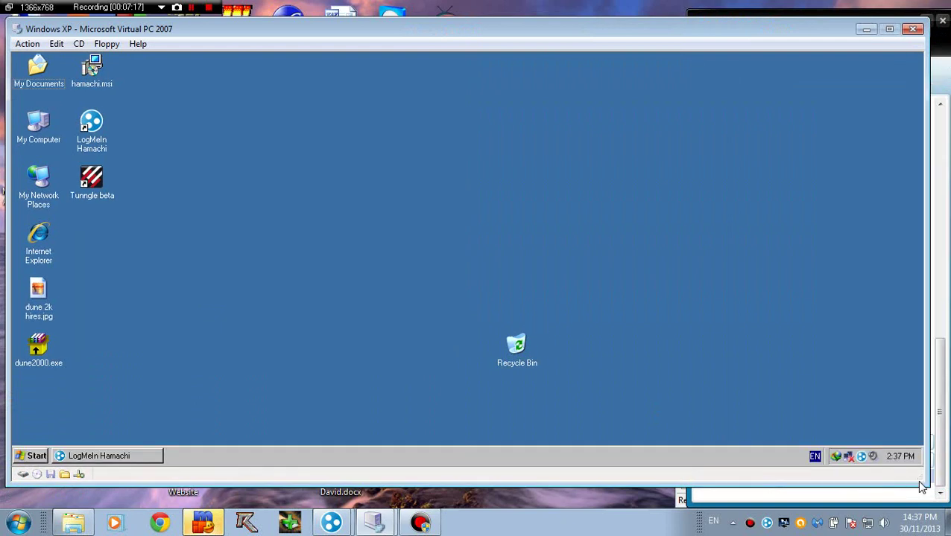
Step: Launch Tunngle beta, accept the Flash Player download, and confirm Tunngle's restart
double_click(88, 190)
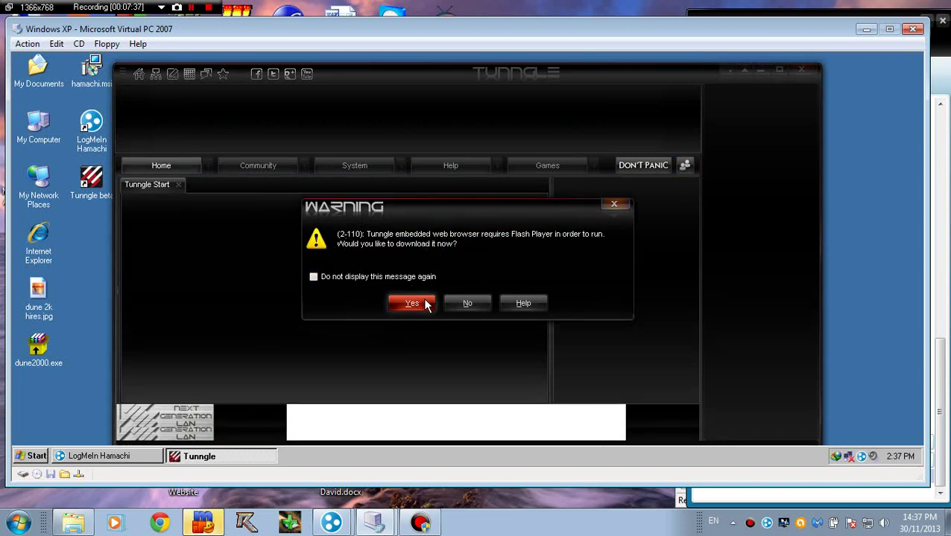
click(410, 304)
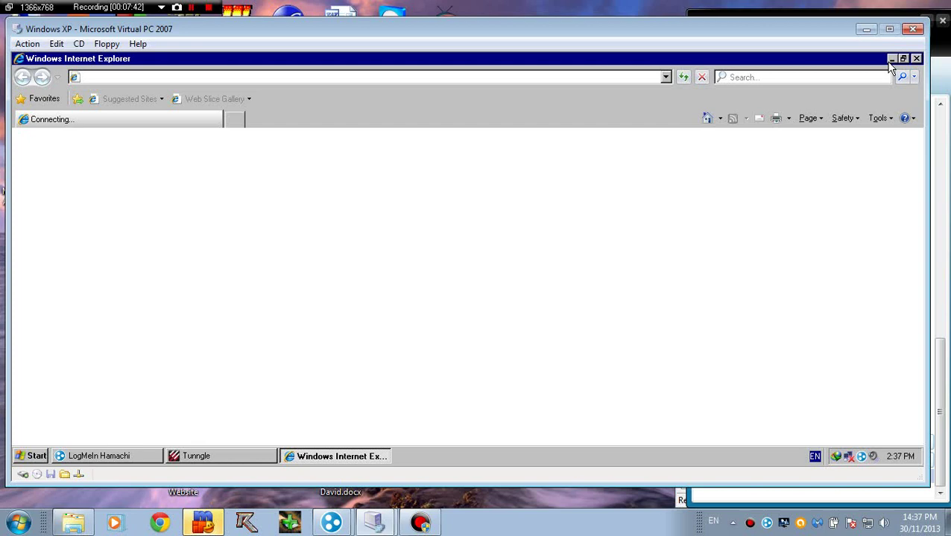
click(891, 59)
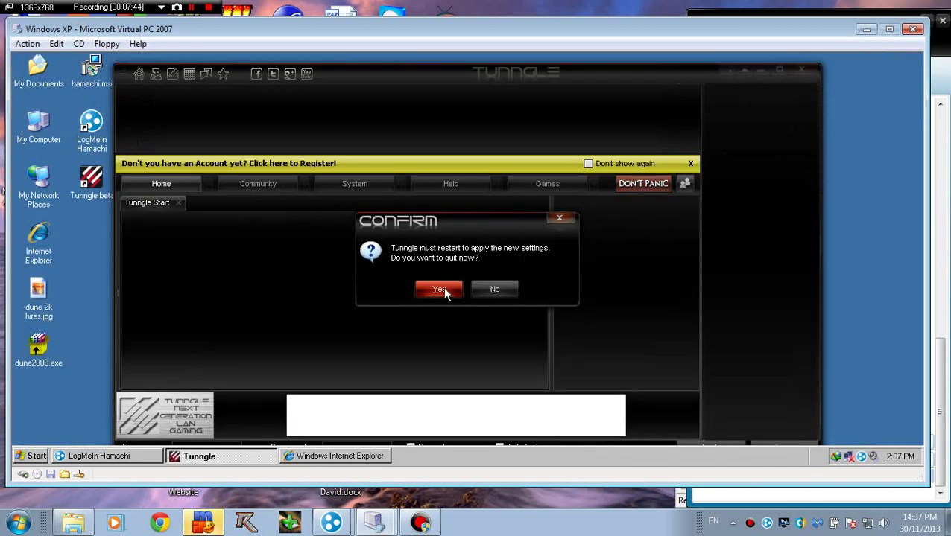
click(440, 290)
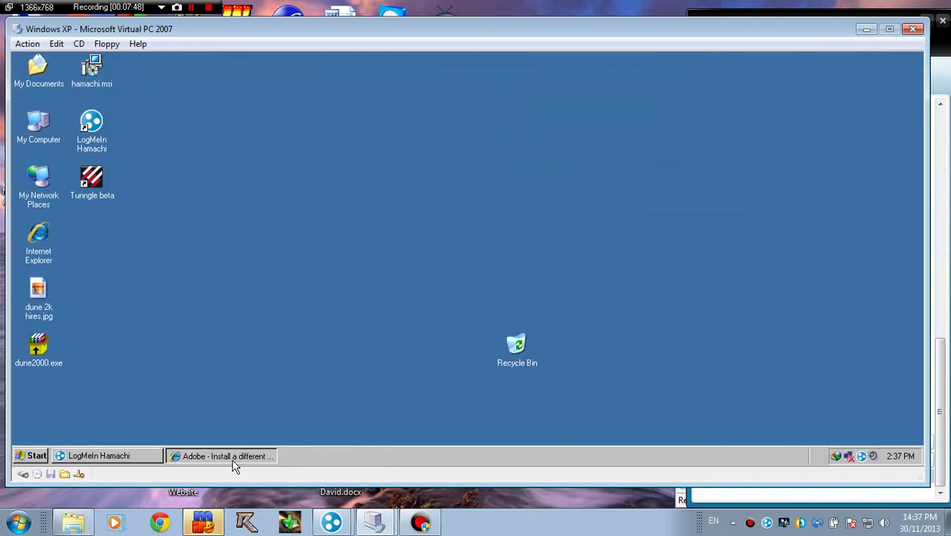
Step: Bring back the Adobe Flash Player download page in Internet Explorer
click(233, 457)
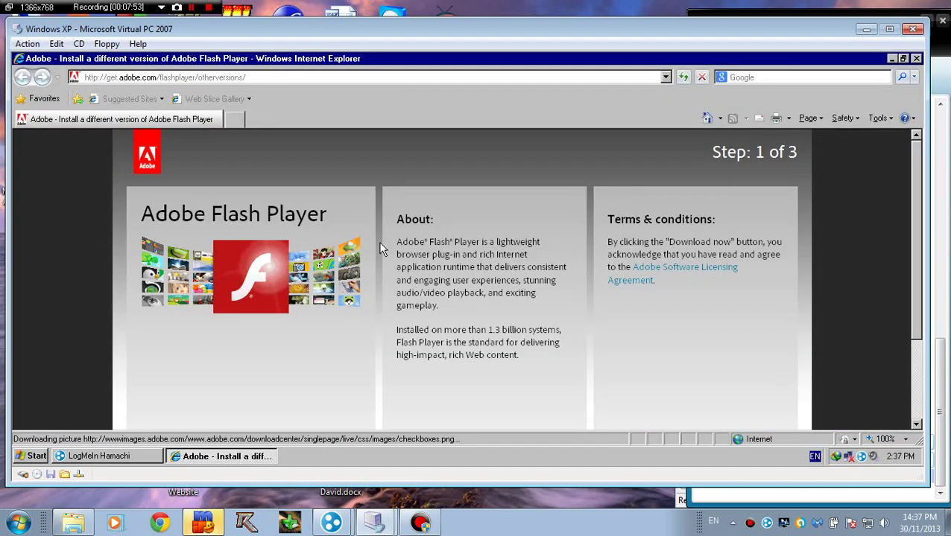
drag(915, 211, 893, 356)
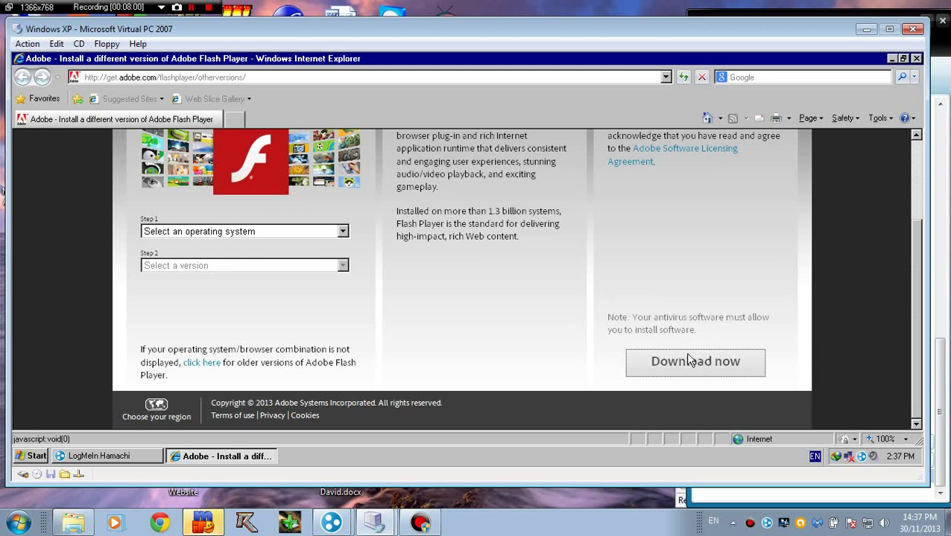
scroll(879, 274, up, 3)
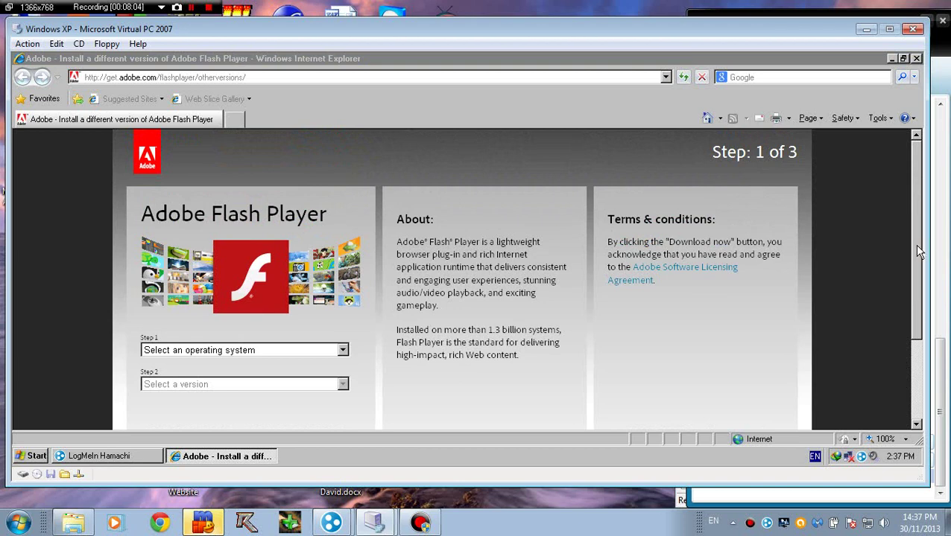
drag(919, 252, 895, 347)
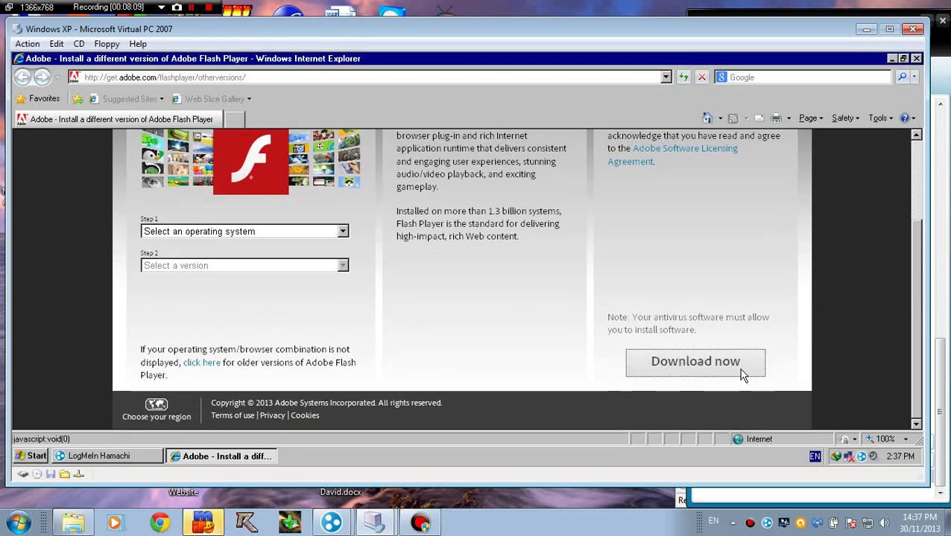
Step: Download Flash Player 11 for Internet Explorer for Windows 7/Vista/XP/2008/2003
click(253, 232)
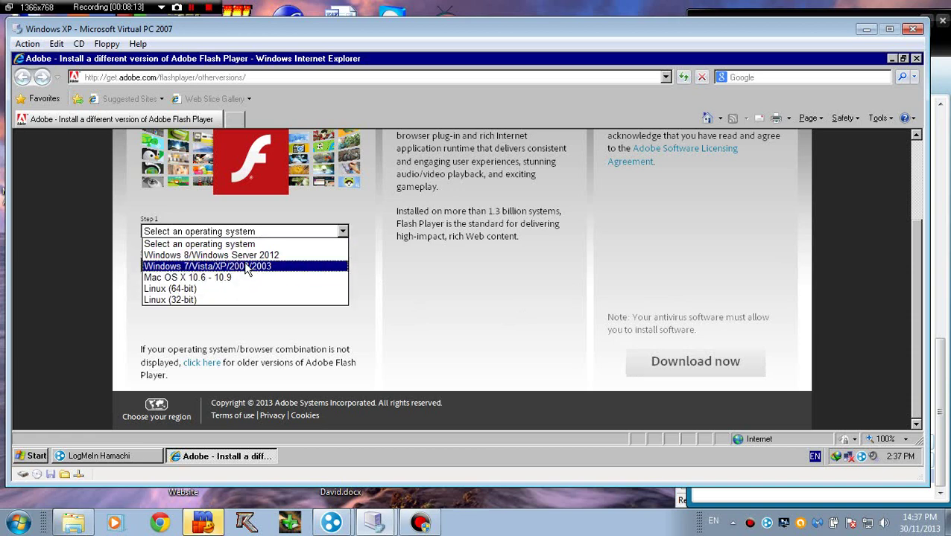
click(274, 266)
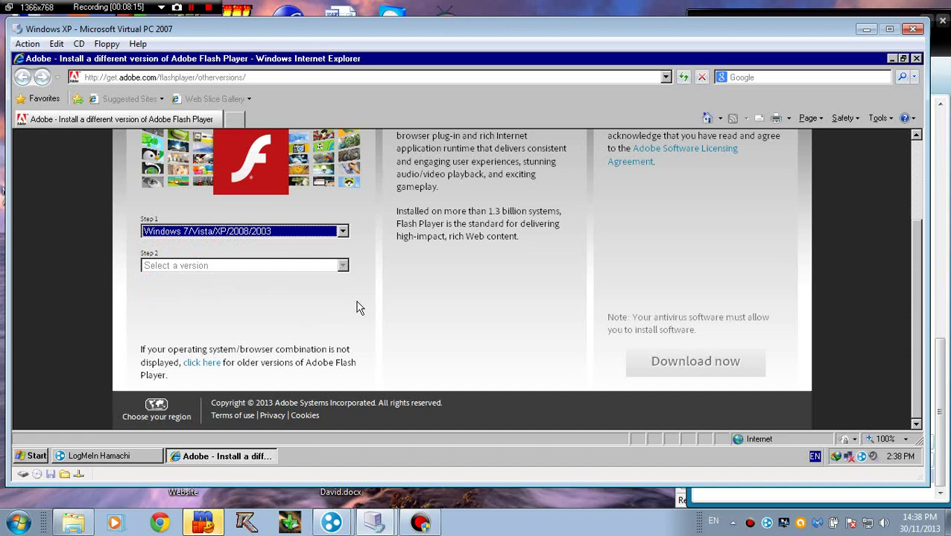
click(342, 266)
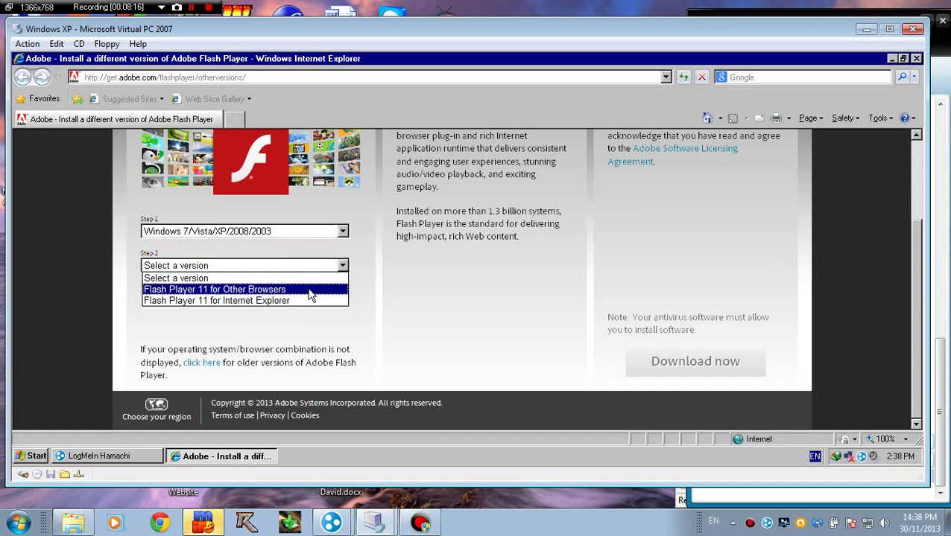
click(295, 300)
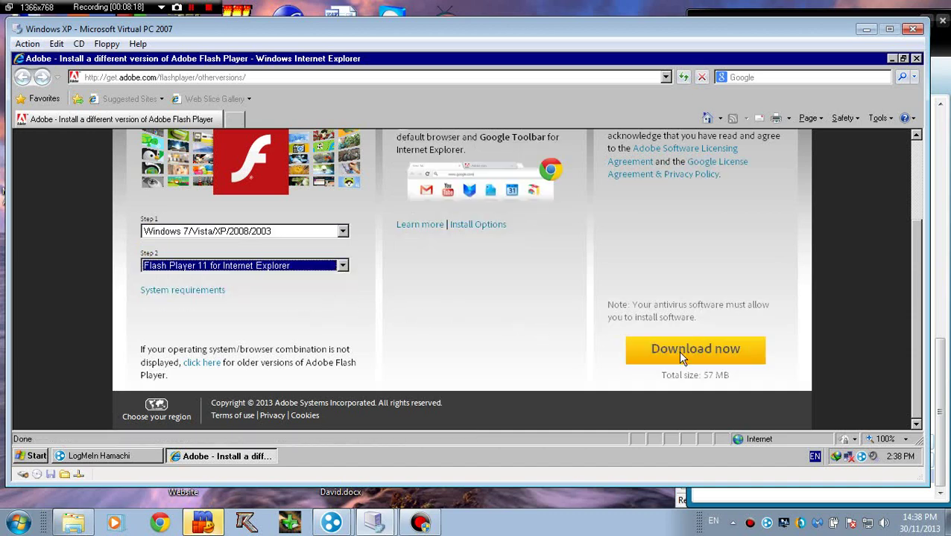
click(700, 360)
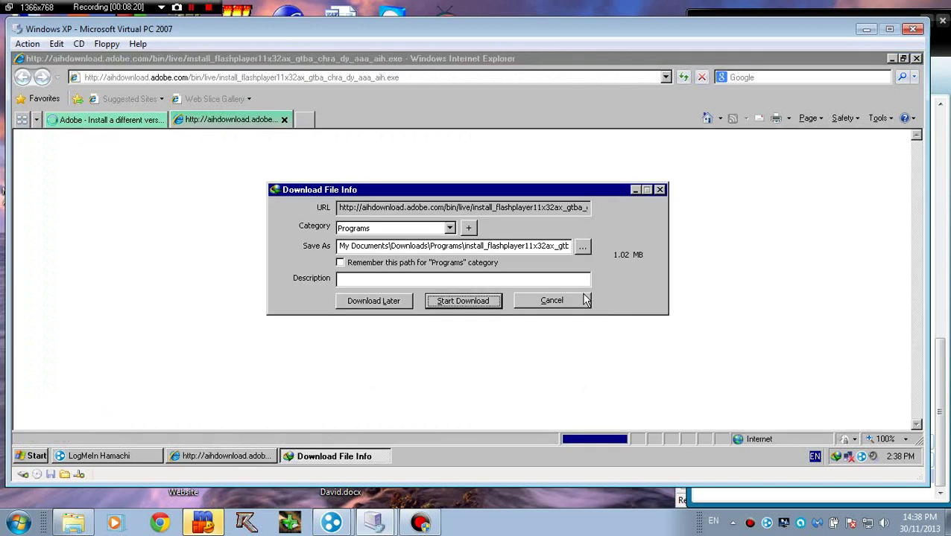
click(447, 302)
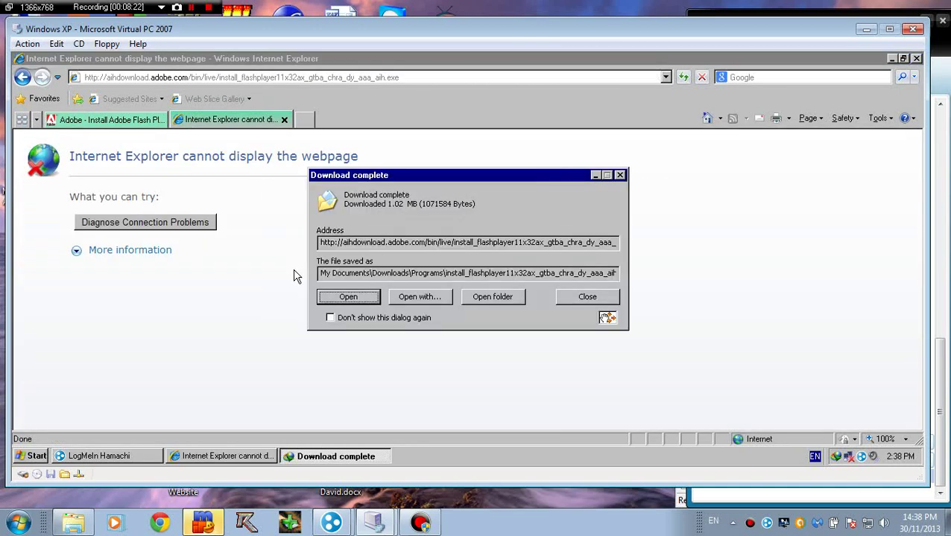
Step: Run the Flash Player installer with 'Allow Adobe to install updates' kept, then open My Computer
click(348, 296)
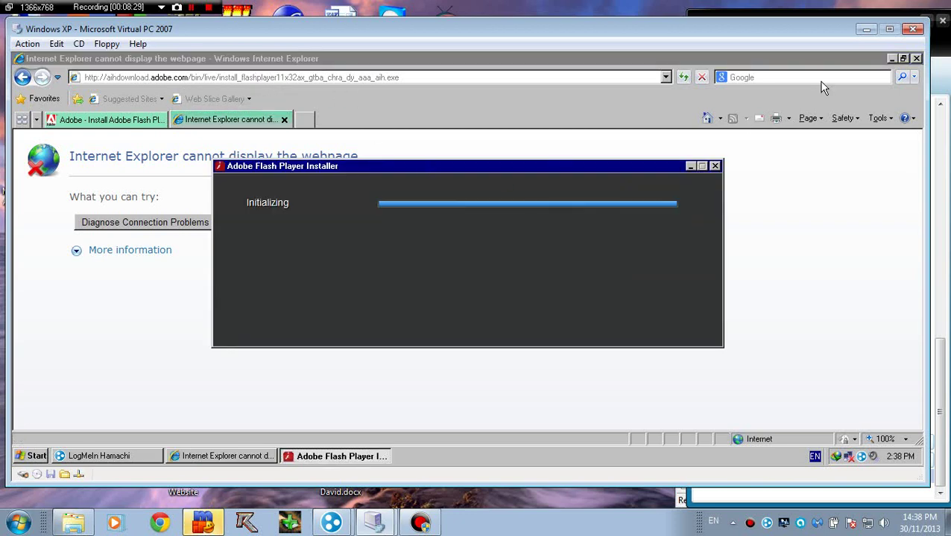
click(893, 58)
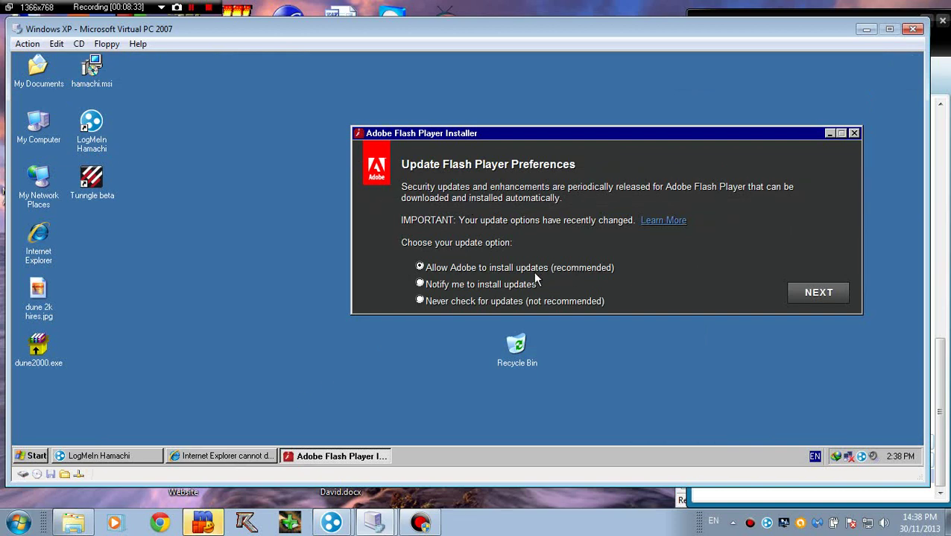
click(806, 297)
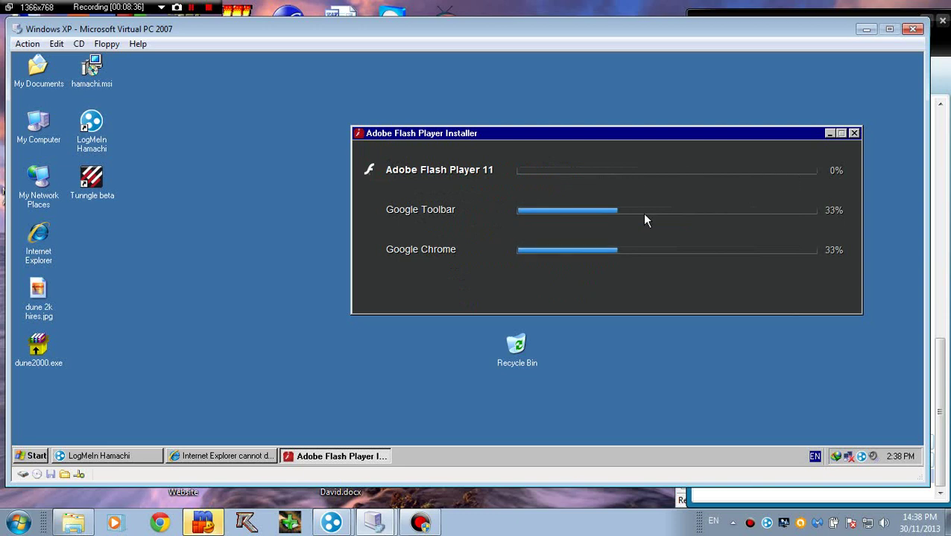
click(226, 456)
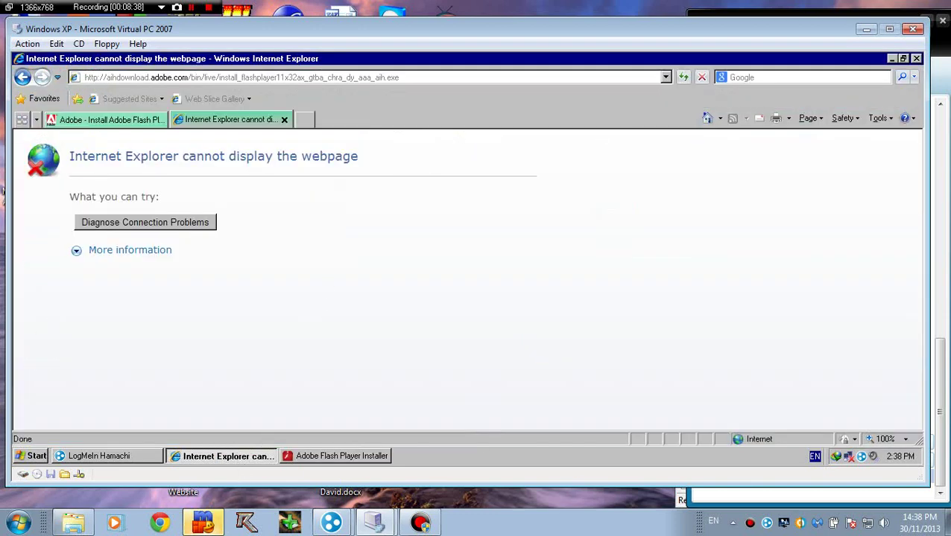
click(892, 59)
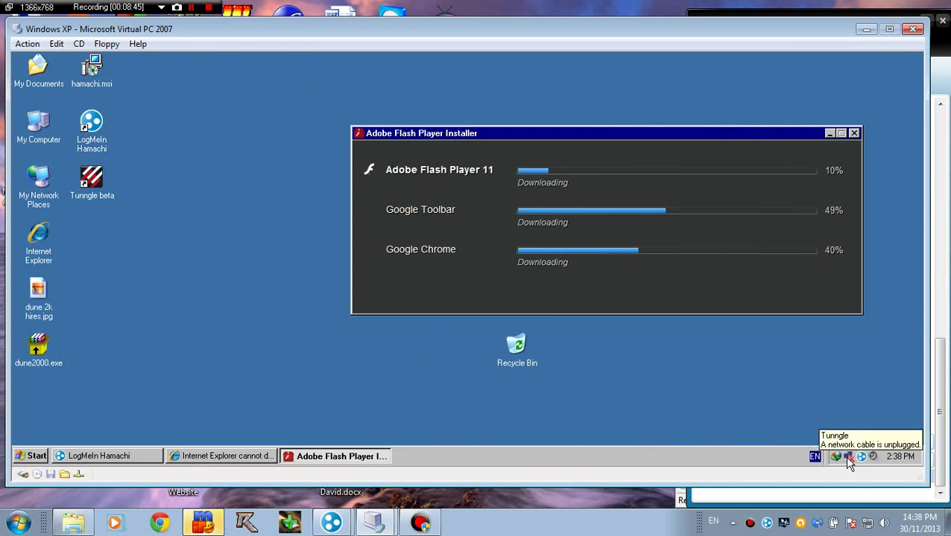
click(155, 114)
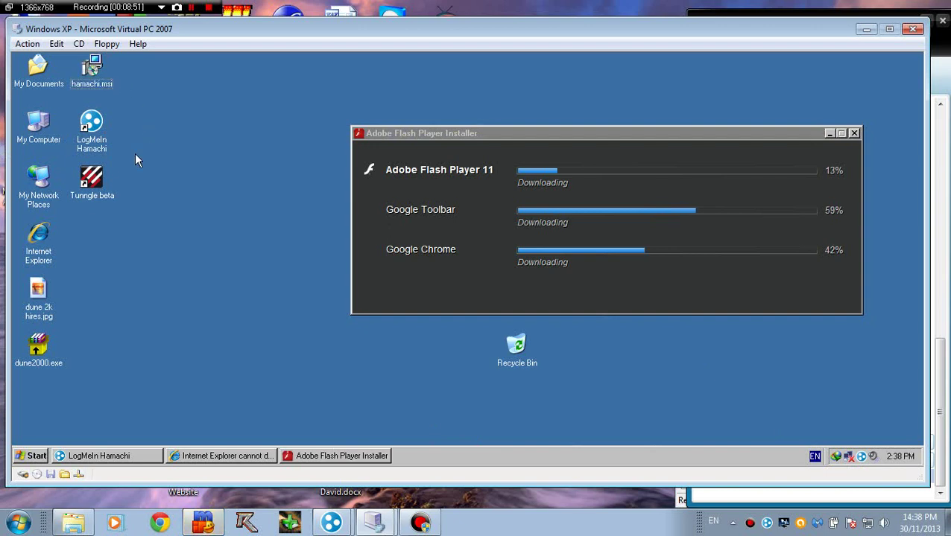
click(91, 179)
Step: Go from My Computer through Control Panel to the Network Connections folder
double_click(31, 138)
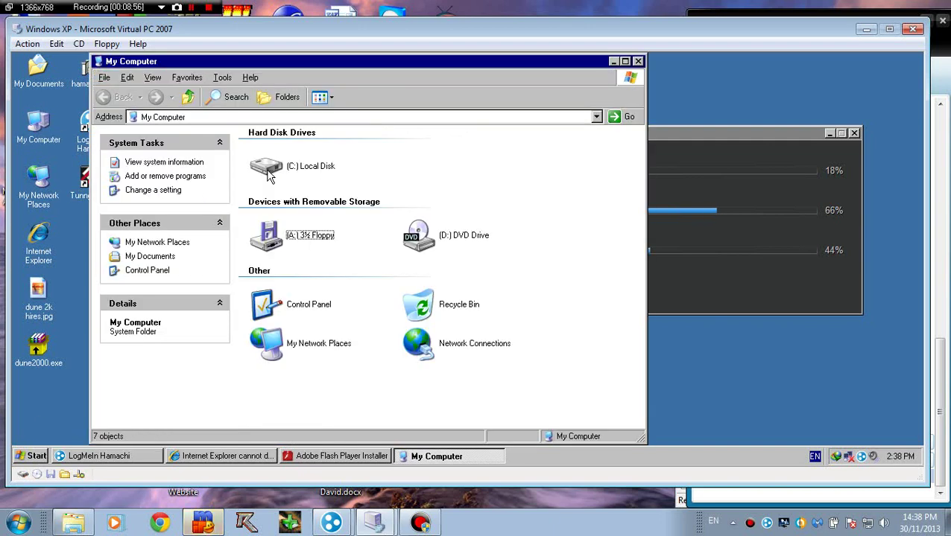
double_click(321, 308)
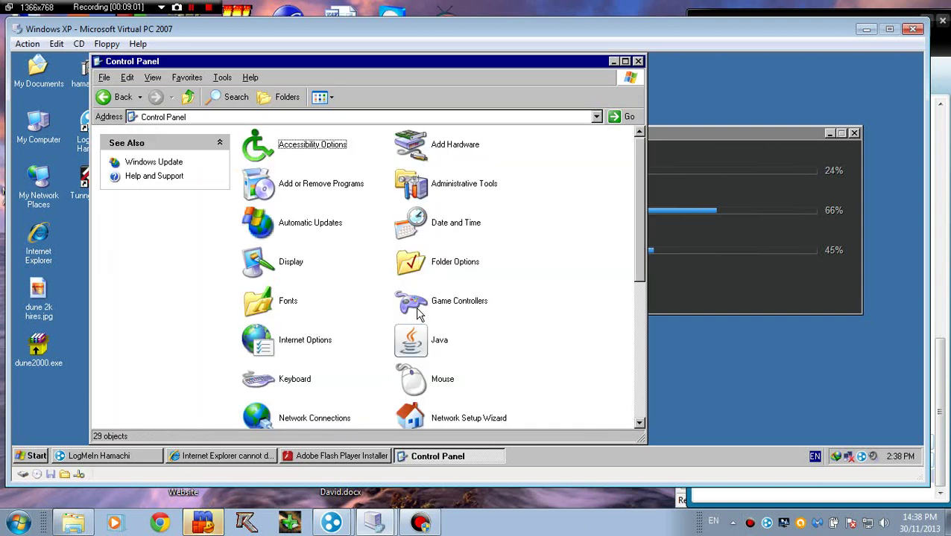
double_click(309, 417)
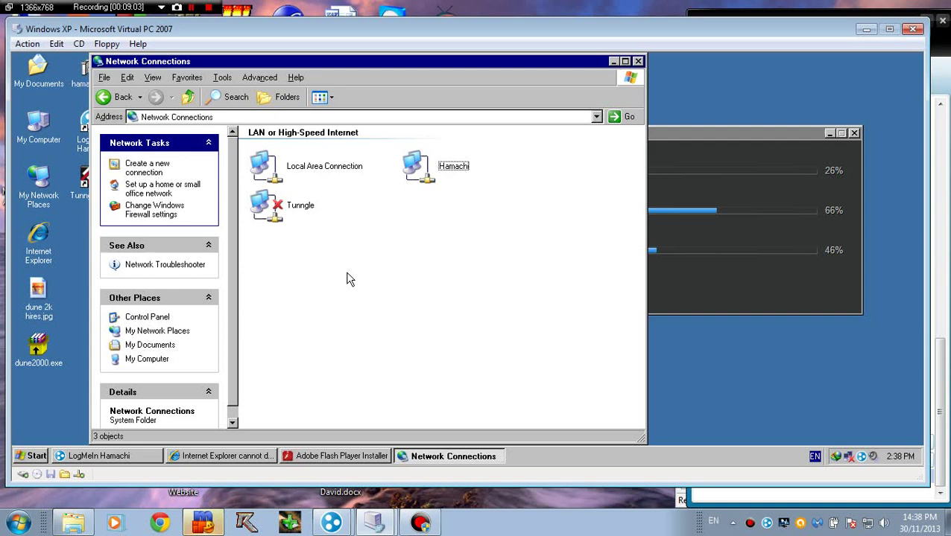
Step: Inspect the Hamachi and Tunngle connections, finding the Tunngle adapter's cable unplugged
click(468, 171)
click(445, 246)
click(325, 218)
click(319, 190)
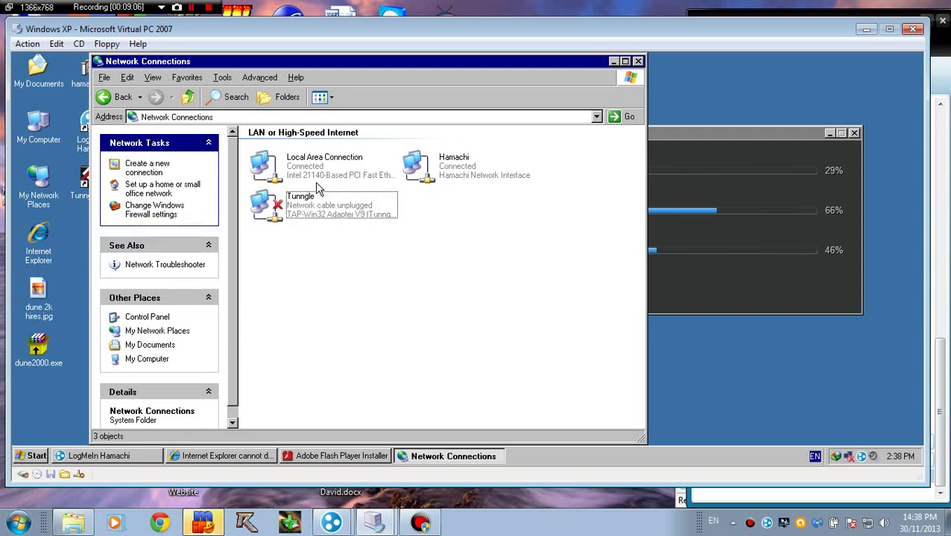
click(313, 221)
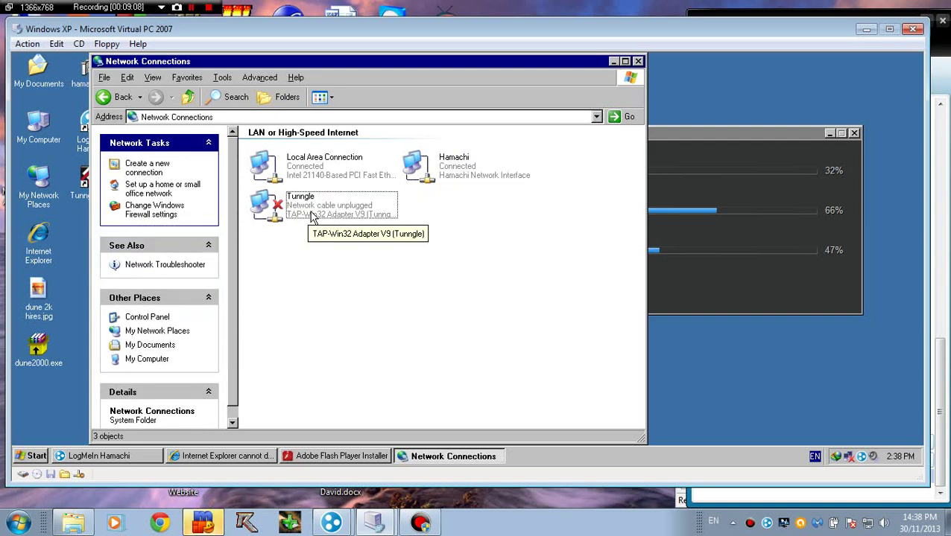
click(313, 216)
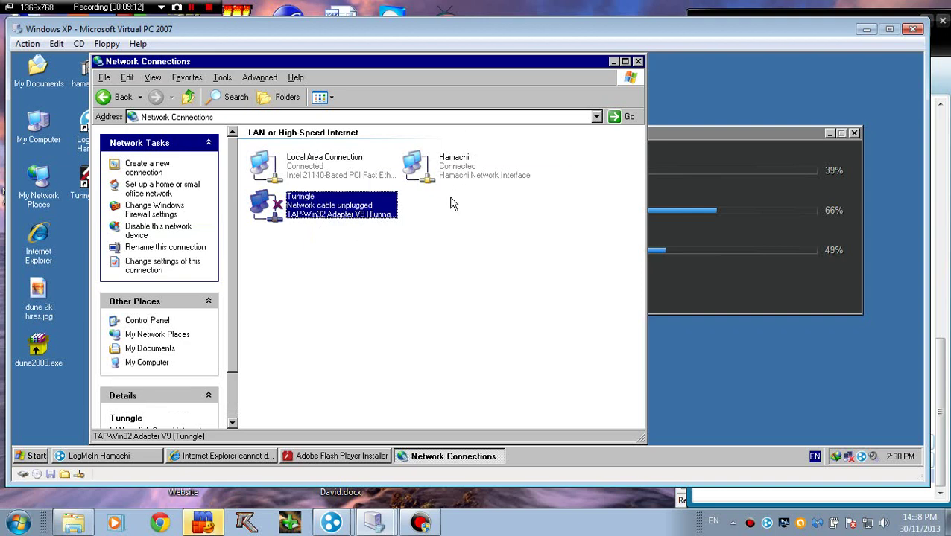
click(342, 294)
click(324, 211)
click(290, 224)
click(347, 209)
click(360, 266)
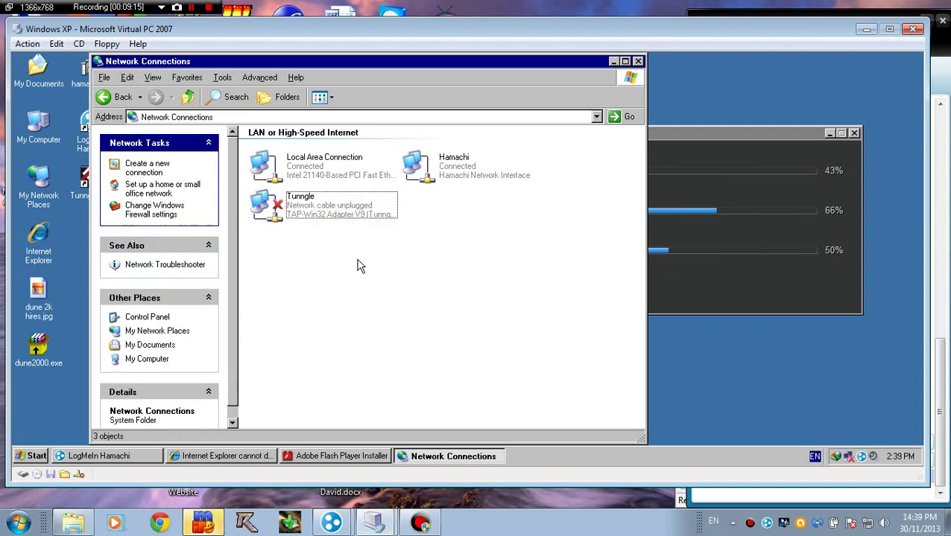
click(289, 213)
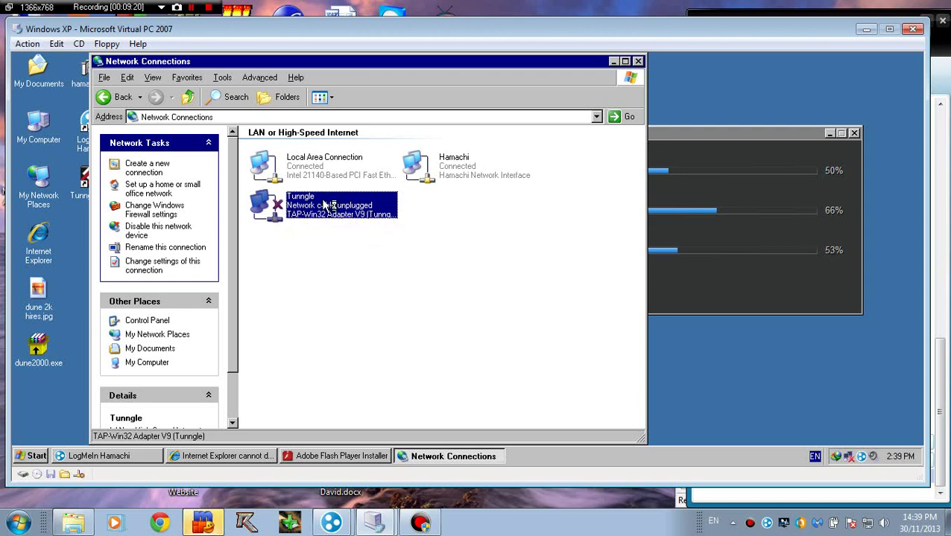
Step: Hide Network Connections and move the Flash installer window aside
click(613, 61)
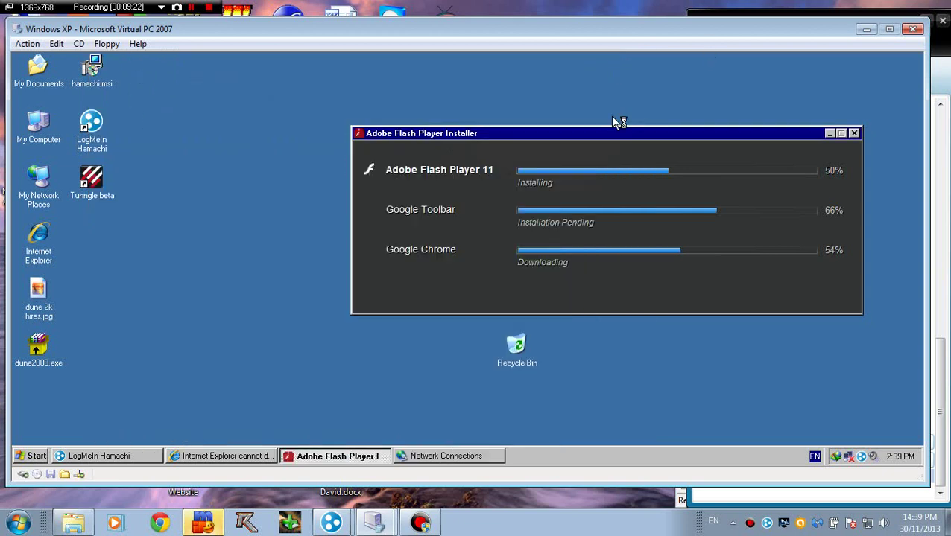
drag(587, 135, 490, 151)
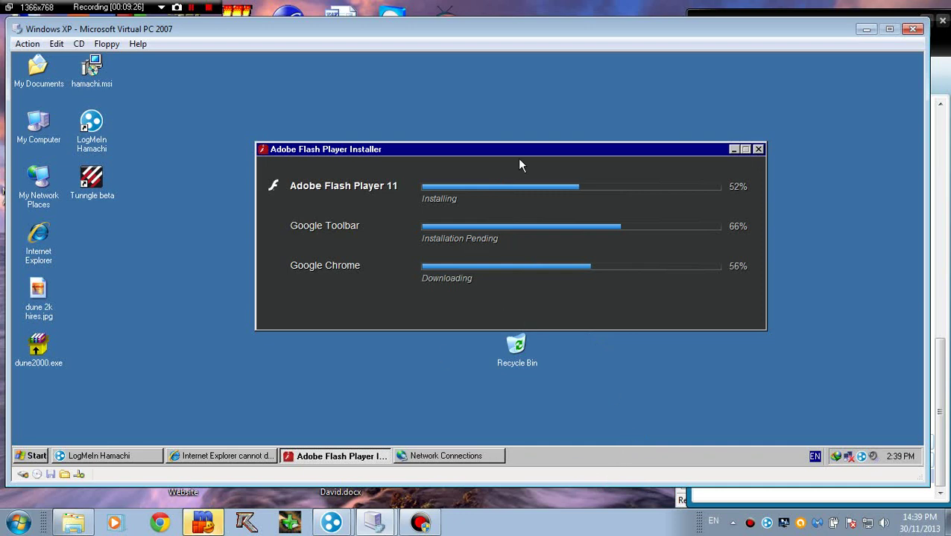
drag(477, 152, 373, 137)
Step: Apply a 1024 by 768 guest resolution, then try full screen and dismiss the video-mode warning
right_click(251, 351)
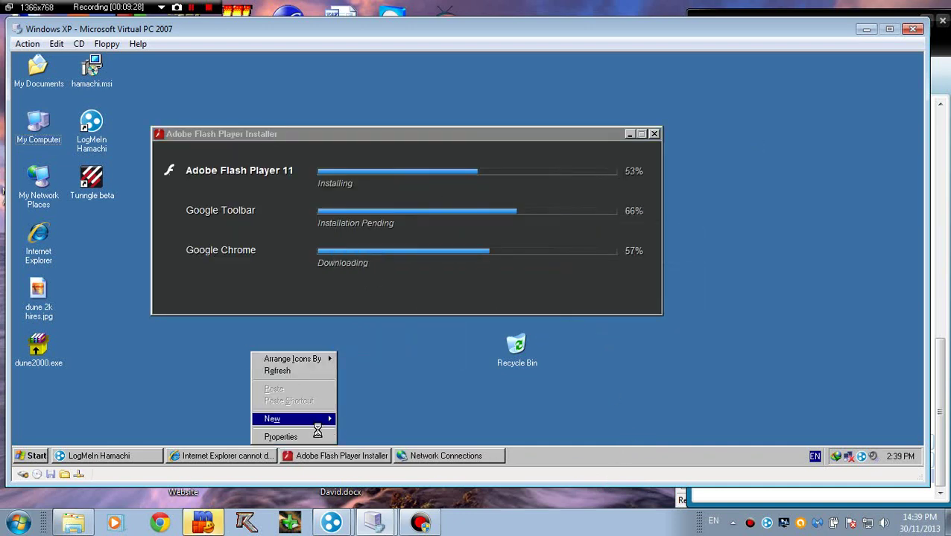
click(257, 438)
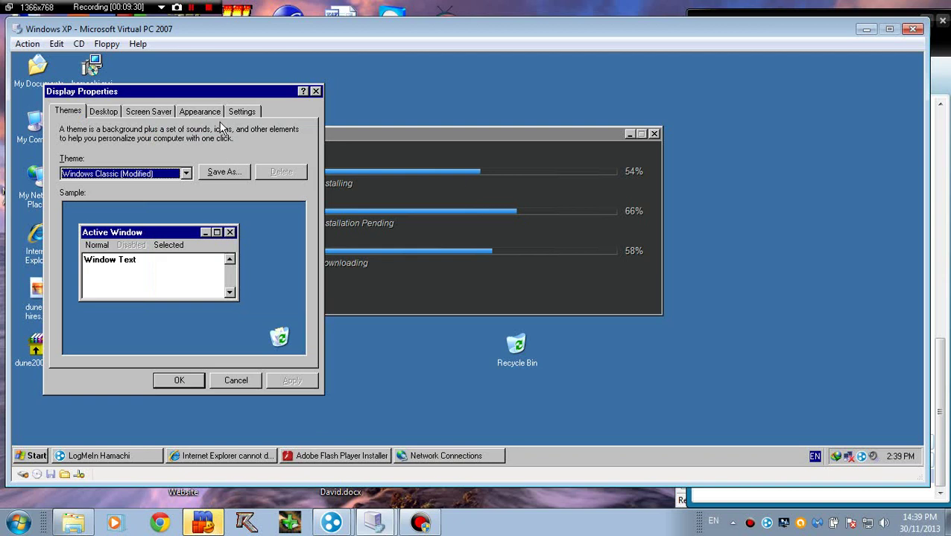
click(250, 114)
mouse_move(122, 313)
mouse_down()
mouse_move(98, 314)
mouse_move(106, 319)
mouse_up()
click(277, 383)
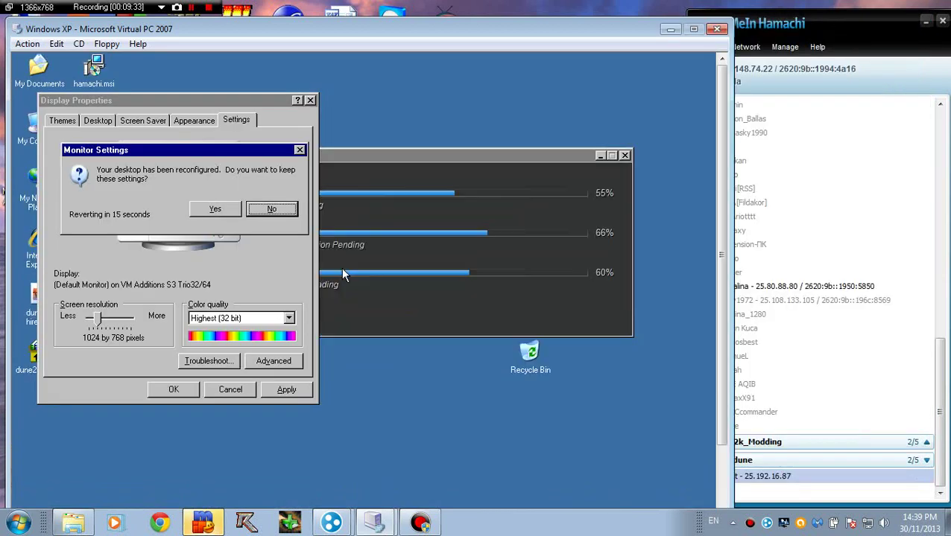
click(223, 211)
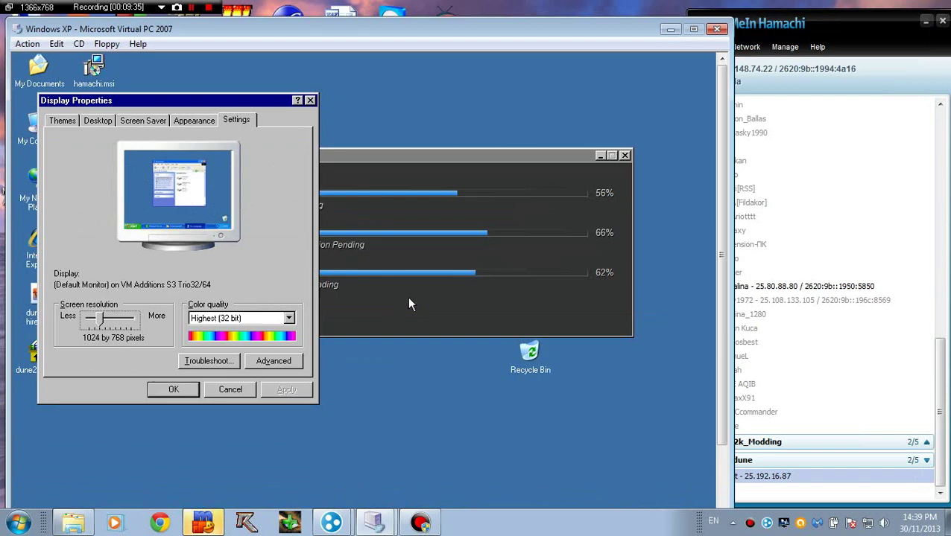
key(alt+Return)
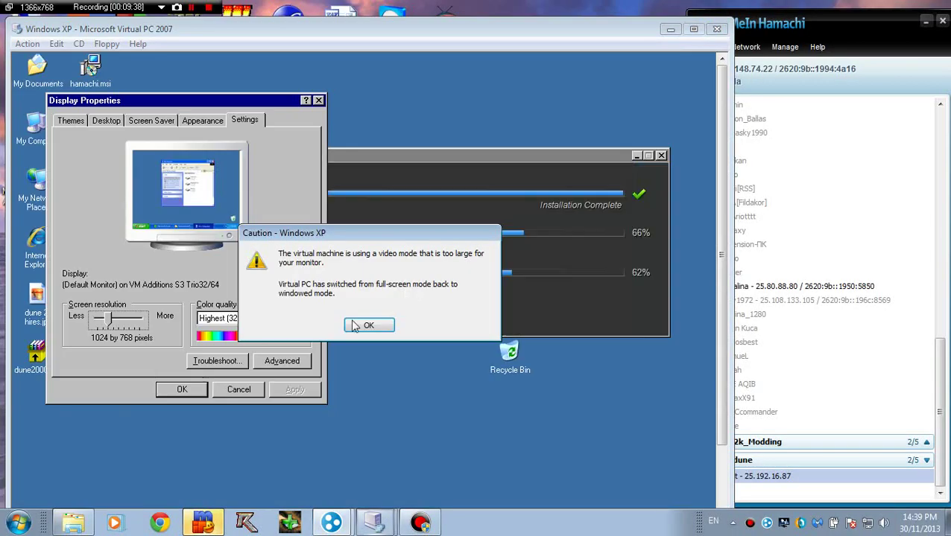
click(367, 326)
Step: Lower the guest resolution to 800 by 600, keep it, and retry full screen
drag(226, 100, 253, 63)
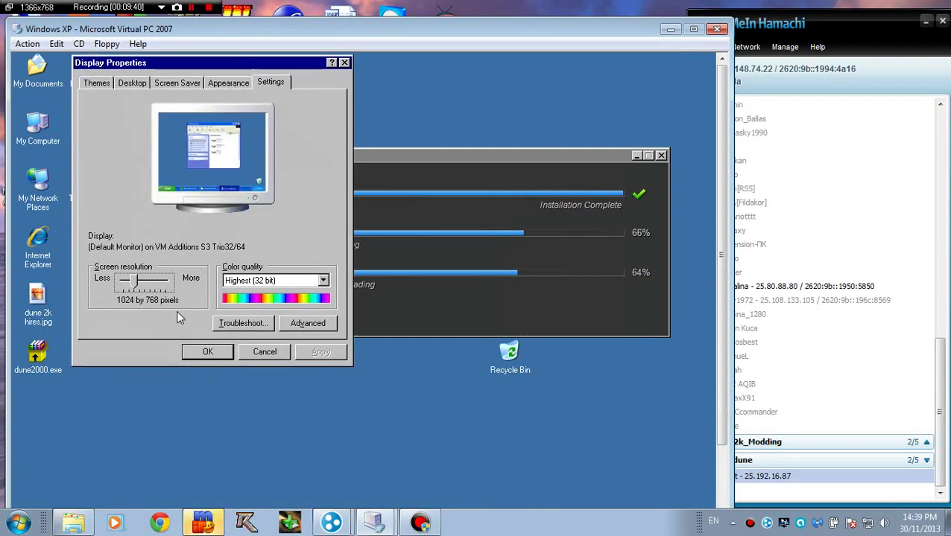
drag(135, 289, 125, 290)
click(320, 352)
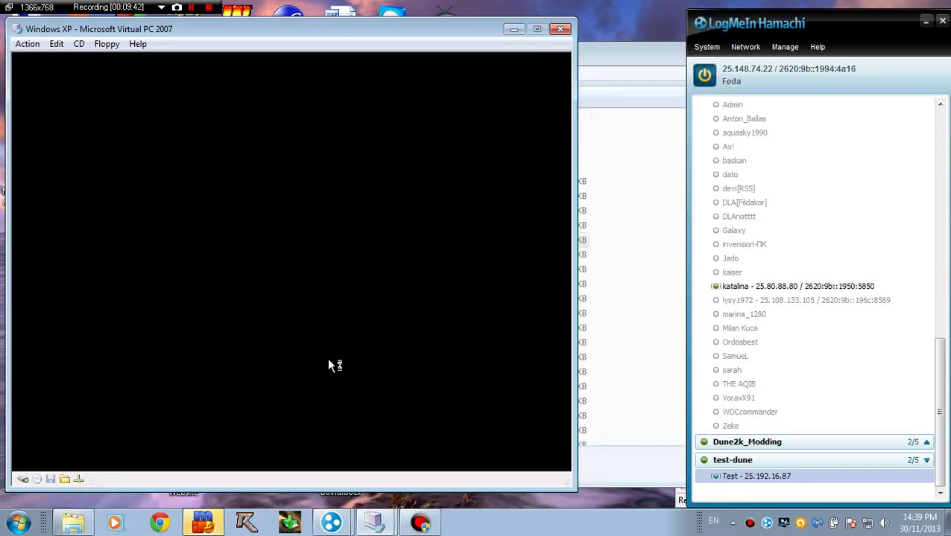
click(225, 171)
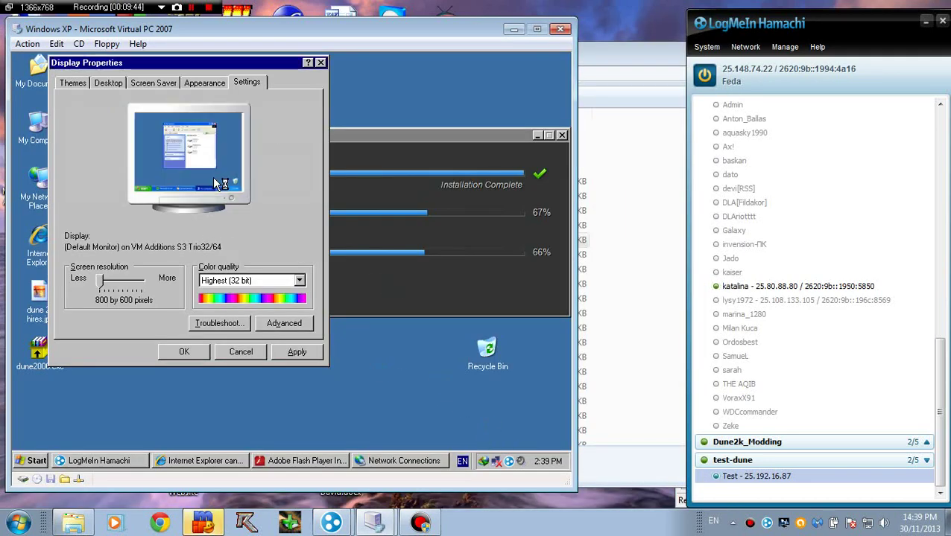
key(alt+Return)
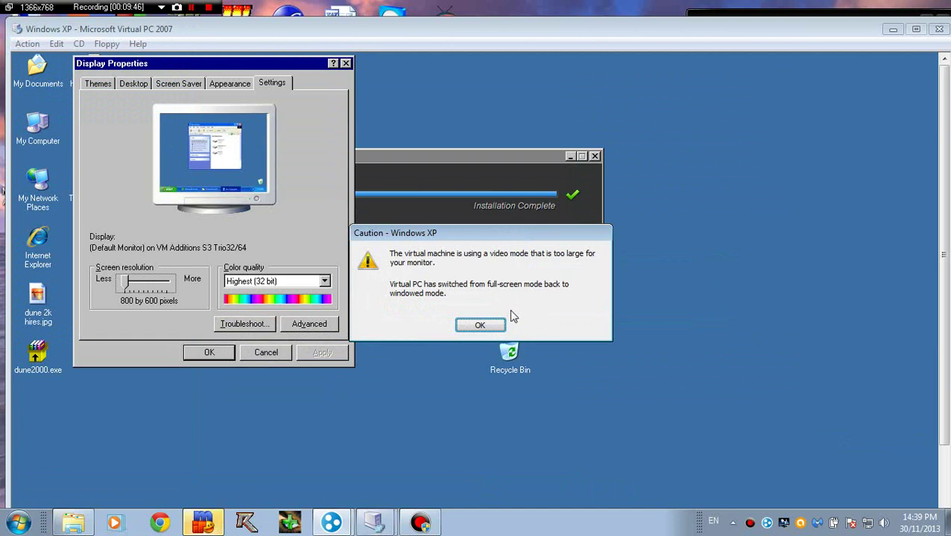
click(480, 326)
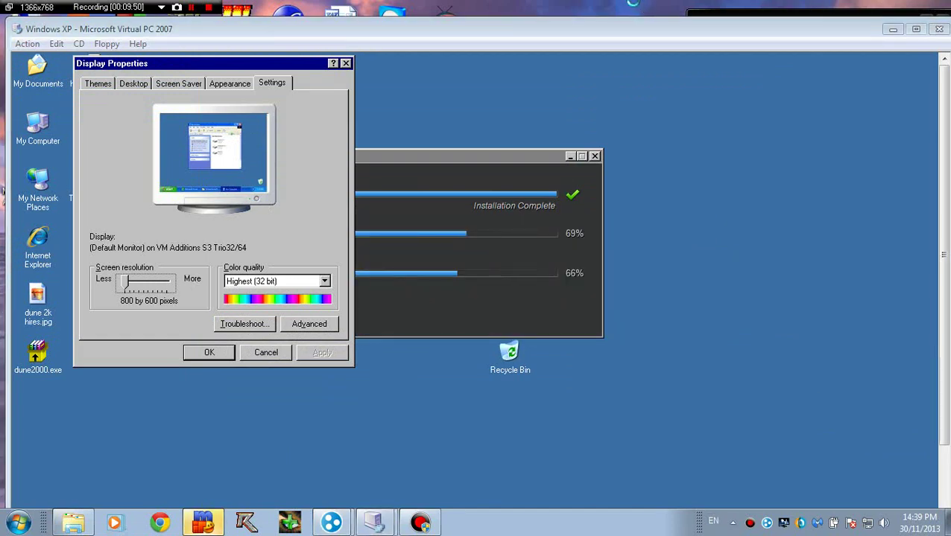
Step: Review the Windows 7 host resolutions and keep the host display at 1366 × 768
right_click(635, 6)
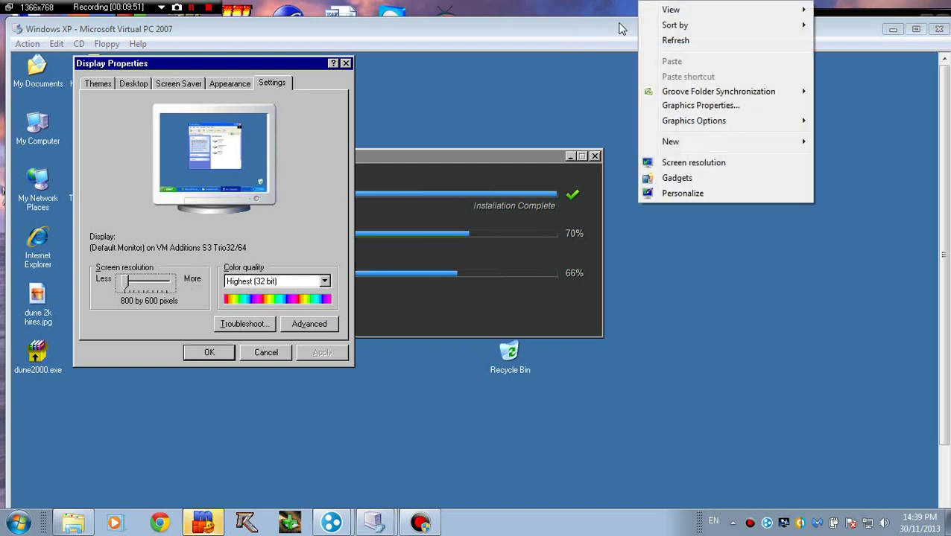
click(670, 163)
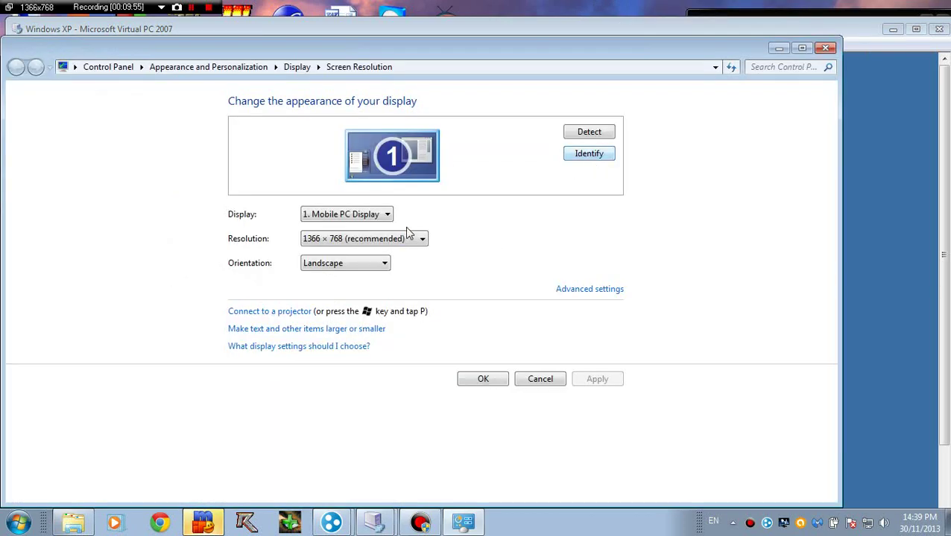
click(403, 239)
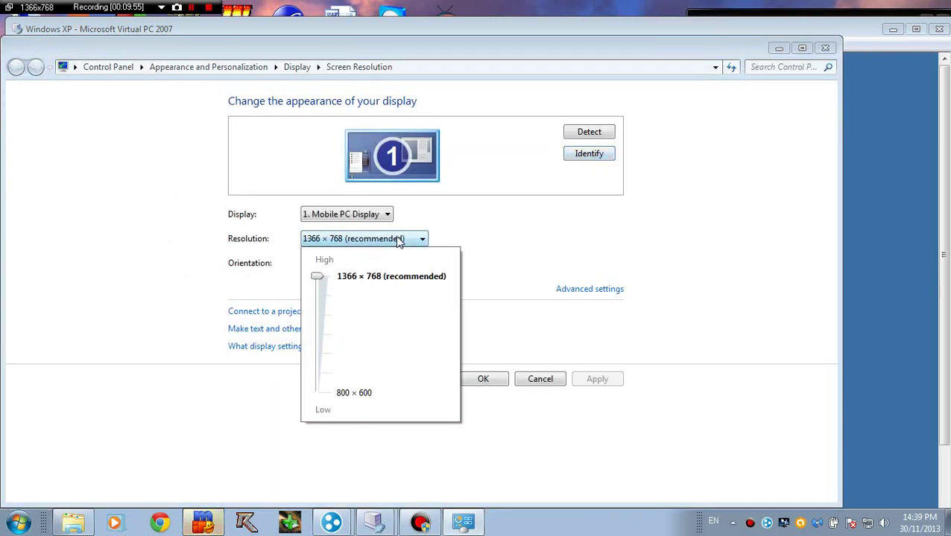
drag(320, 290, 315, 277)
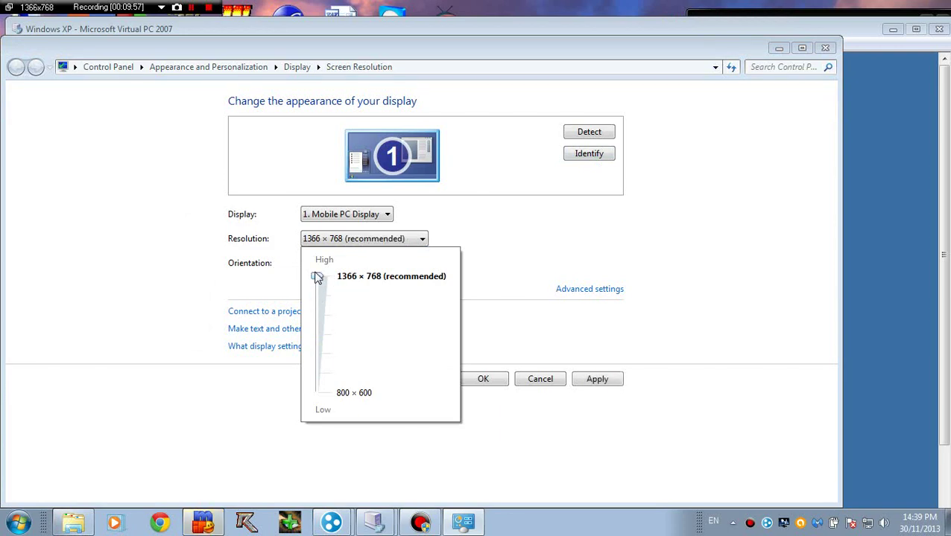
click(540, 380)
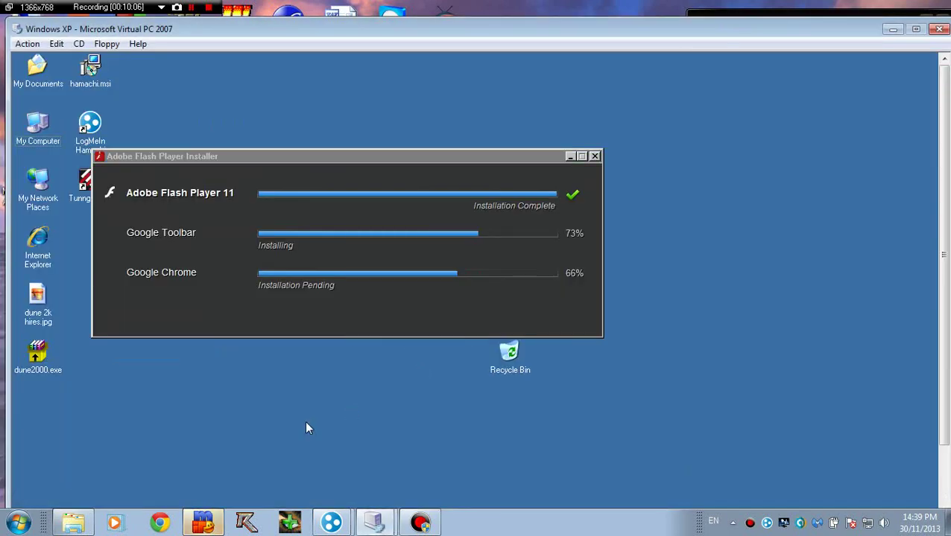
Step: Maximize the Virtual PC window and dismiss the video-mode warning
right_click(304, 420)
click(115, 420)
double_click(761, 28)
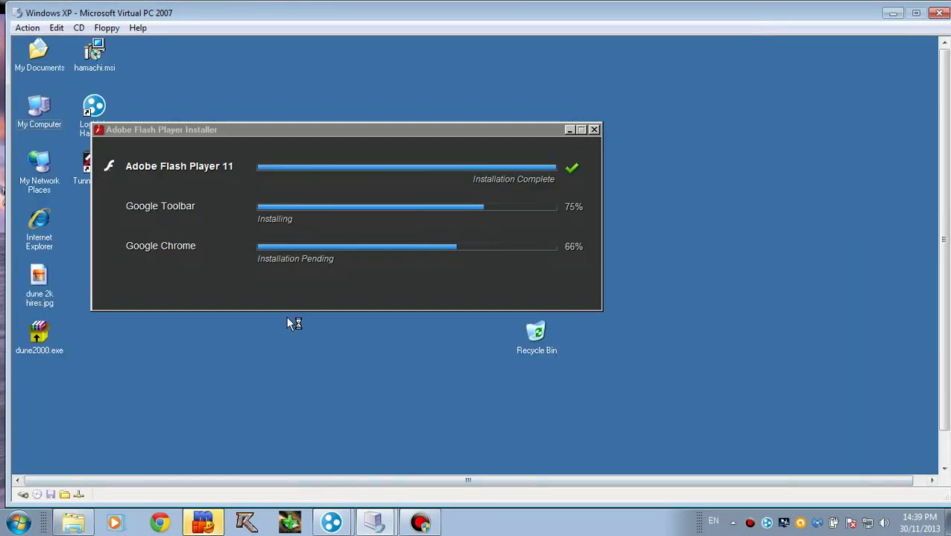
right_click(224, 353)
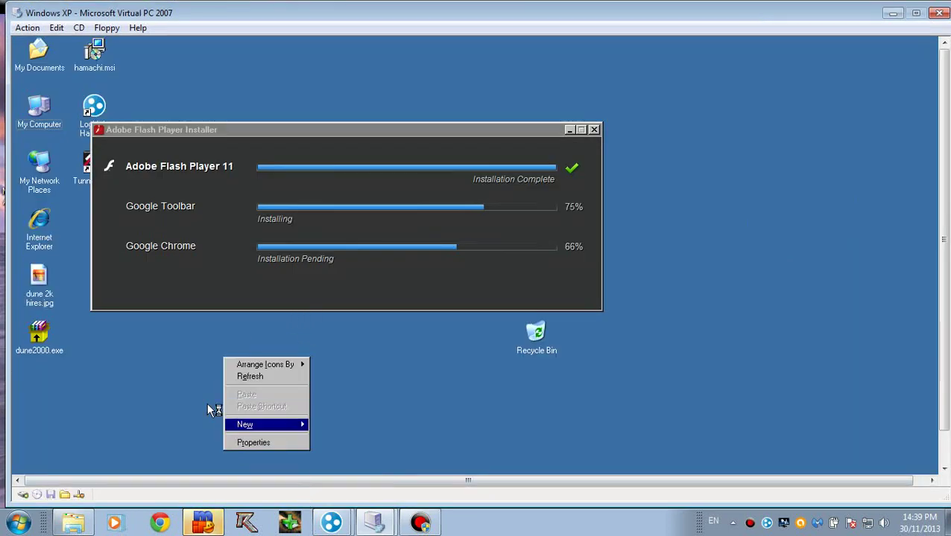
click(180, 389)
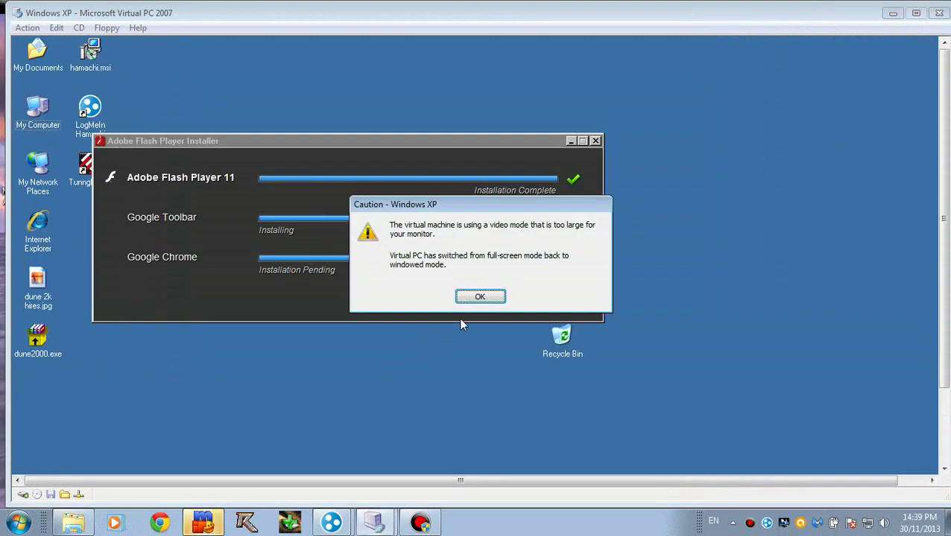
click(488, 294)
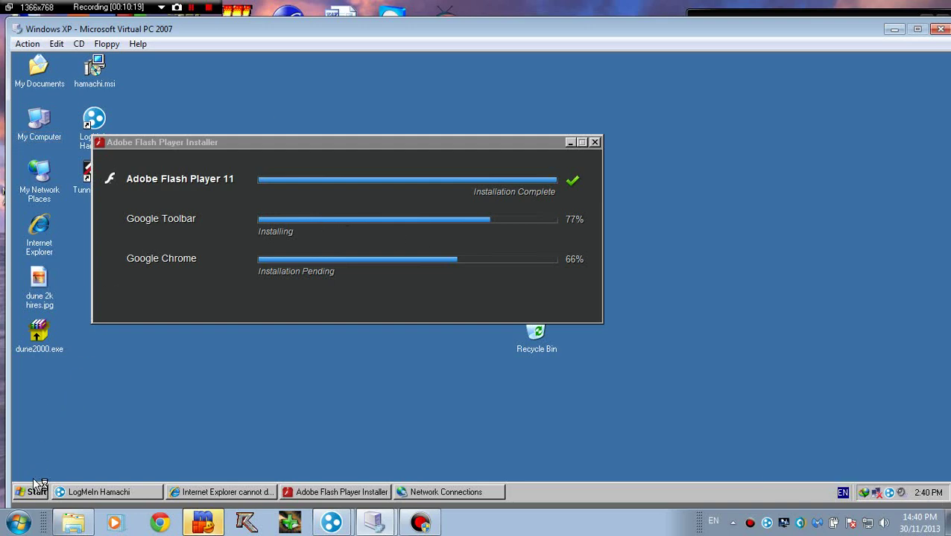
Step: Open the guest's Date and Time settings and run sol.exe to start Solitaire
double_click(928, 492)
click(34, 492)
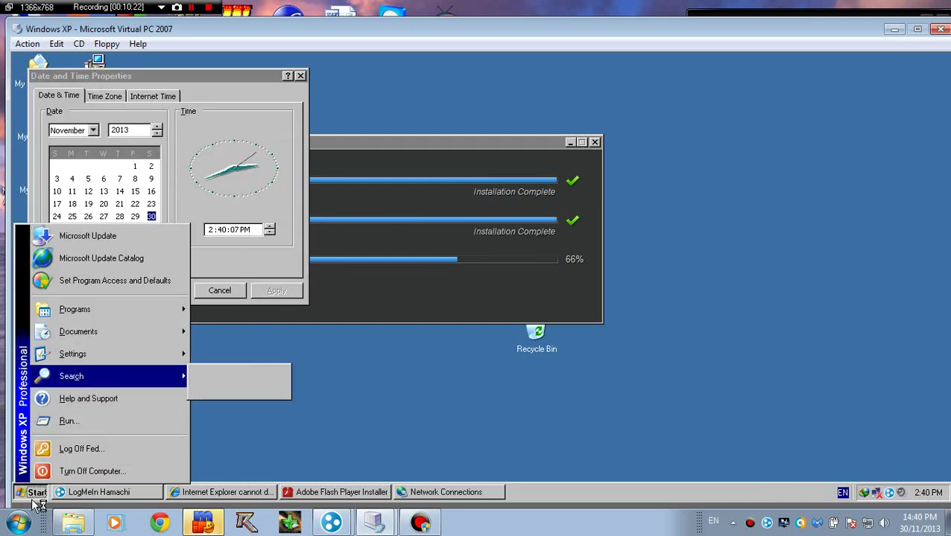
click(71, 422)
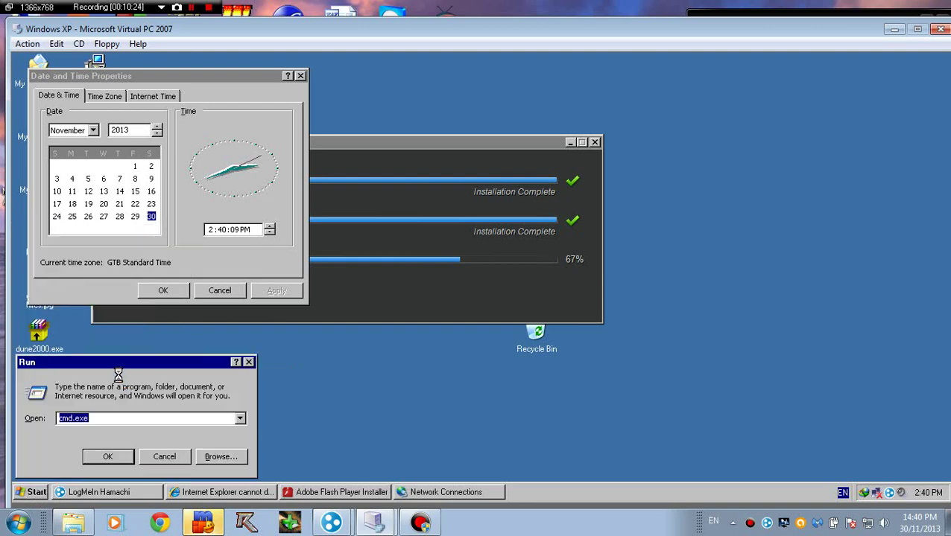
text(sol.exe)
key(Return)
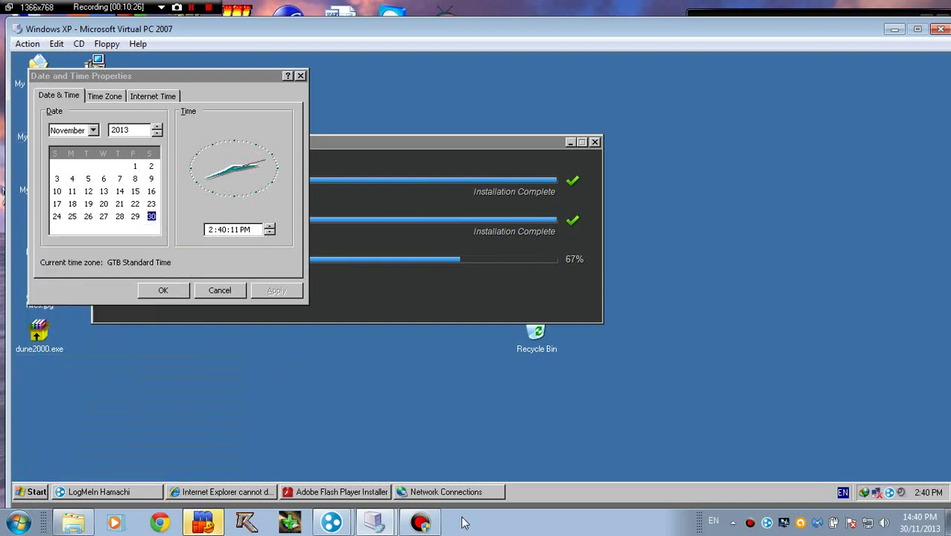
Step: Arrange the Solitaire and installer windows side by side and deal three cards
drag(213, 90, 682, 132)
drag(478, 146, 319, 208)
drag(623, 138, 549, 122)
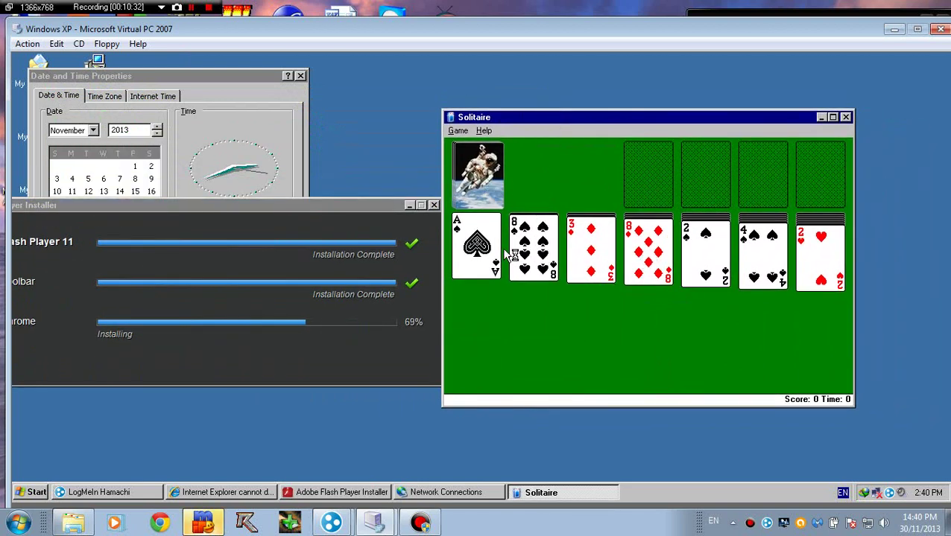
click(476, 190)
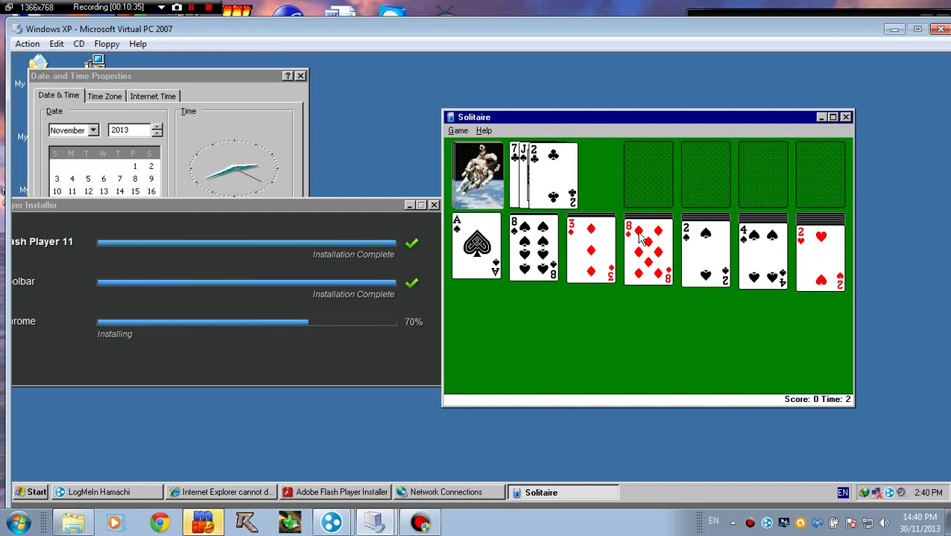
Step: Place the 2 of clubs on the 3 of diamonds and move the ace and 2 of spades to a foundation
drag(820, 263, 588, 281)
drag(529, 248, 521, 264)
drag(551, 162, 595, 261)
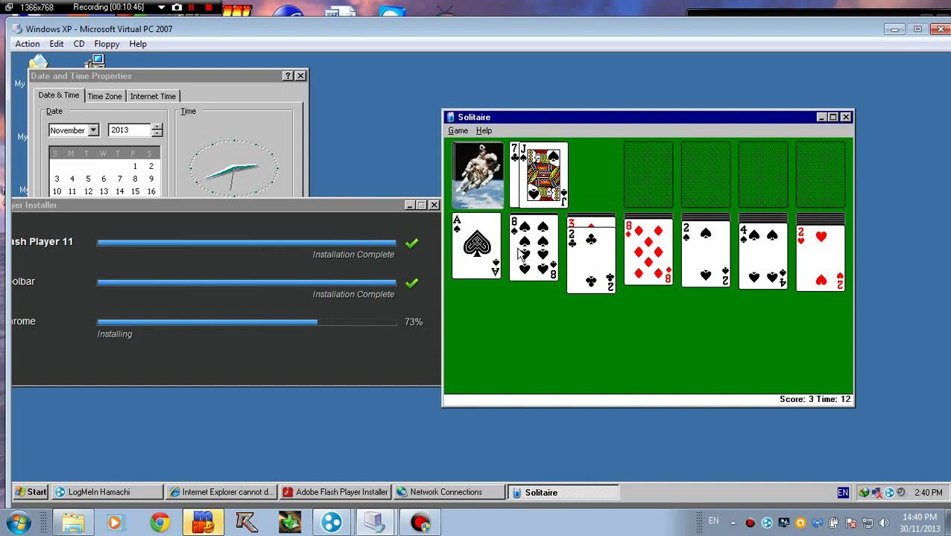
drag(477, 264, 585, 313)
drag(817, 256, 759, 270)
double_click(469, 223)
drag(649, 178, 656, 186)
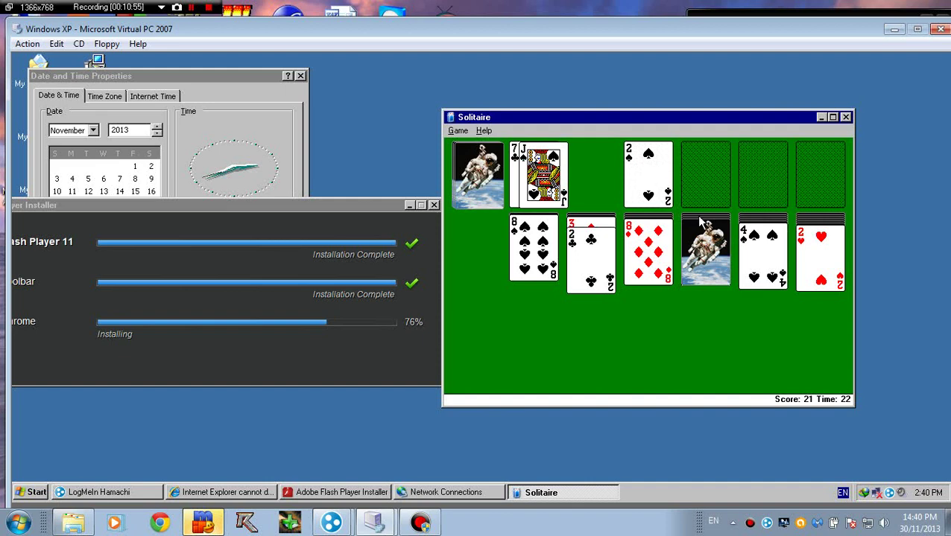
Step: Turn over hidden cards and move the 3♥ and 2♣ onto the 4♠
click(702, 254)
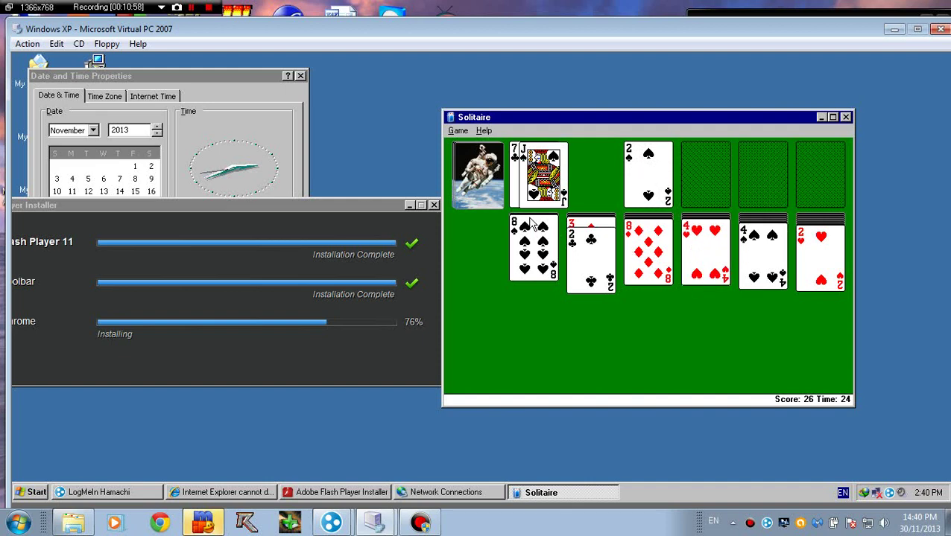
drag(601, 229, 698, 249)
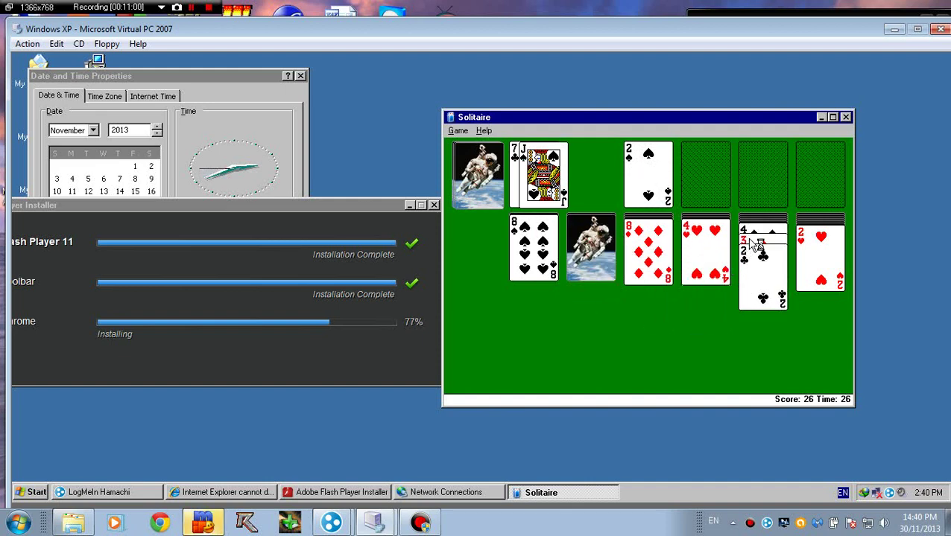
click(587, 250)
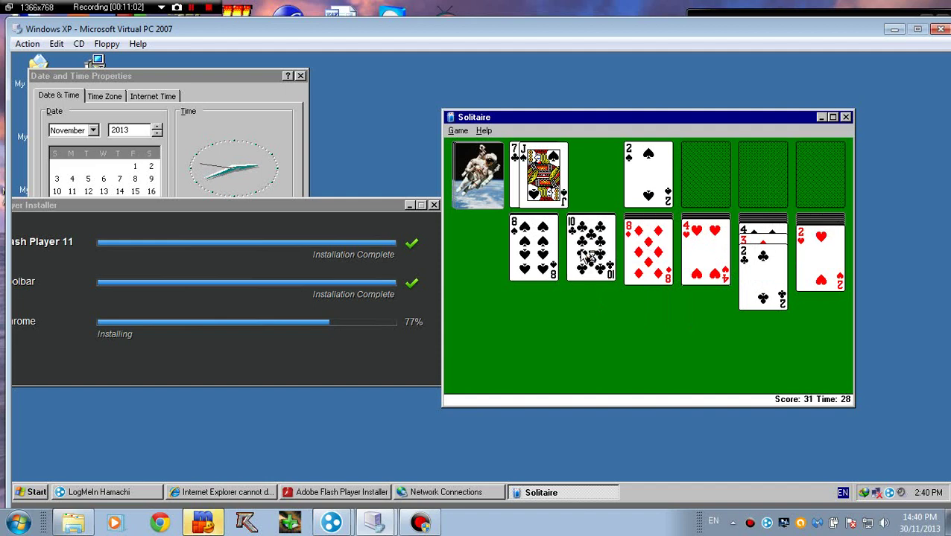
Step: Rearrange the Flash installer and Solitaire windows on the guest desktop to check installer progress
drag(344, 205, 356, 167)
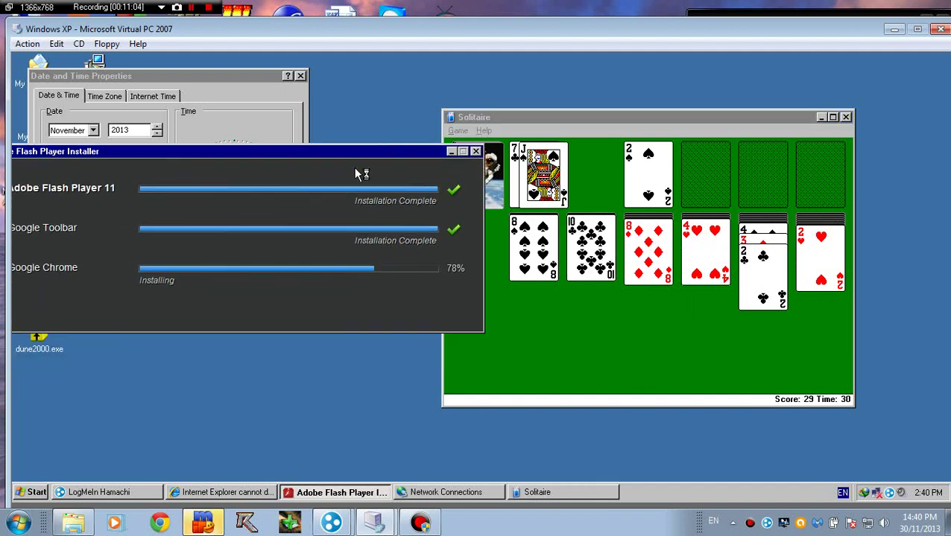
drag(119, 158, 236, 190)
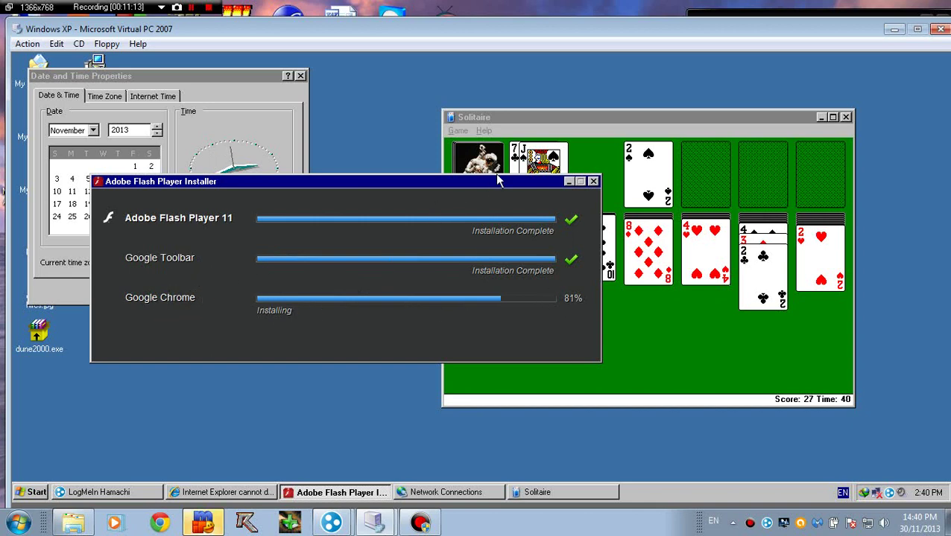
drag(568, 181, 489, 199)
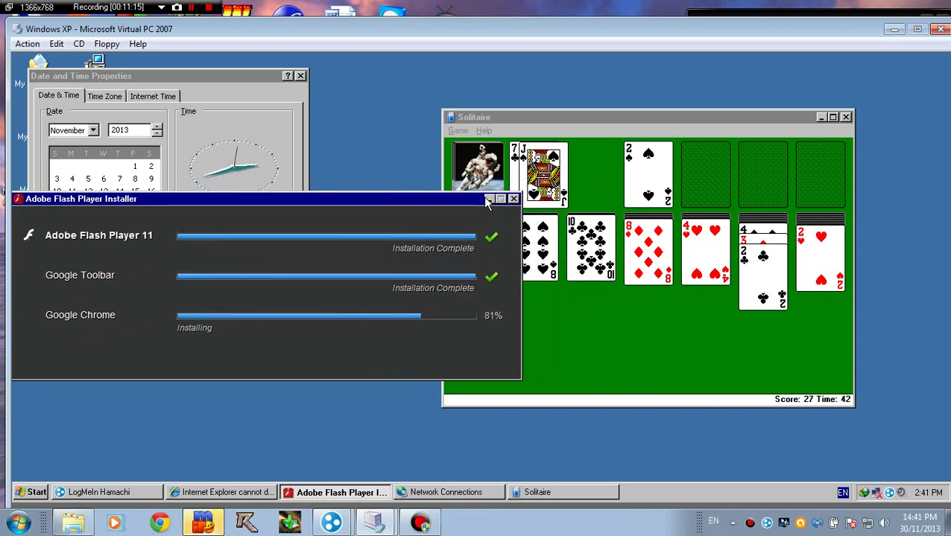
click(535, 120)
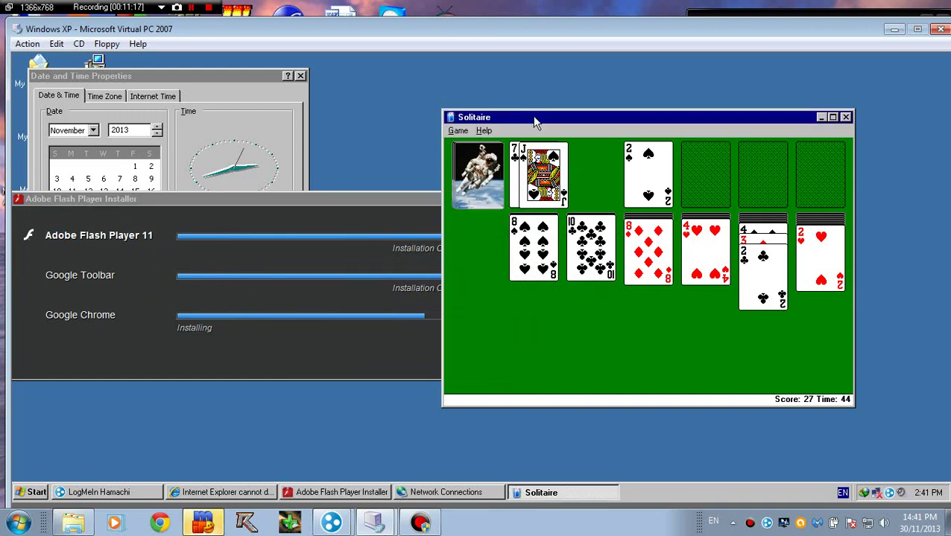
drag(534, 122, 392, 111)
click(316, 121)
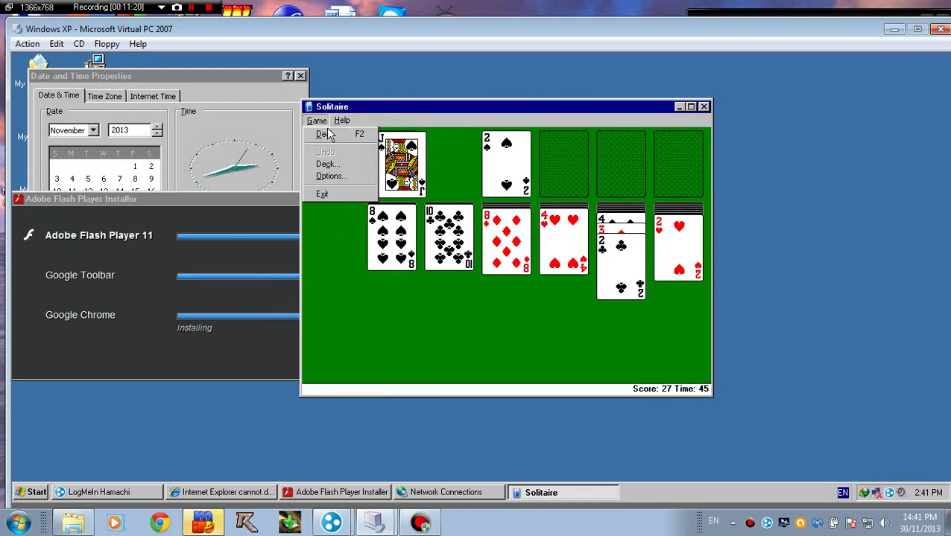
click(319, 121)
drag(337, 111, 466, 112)
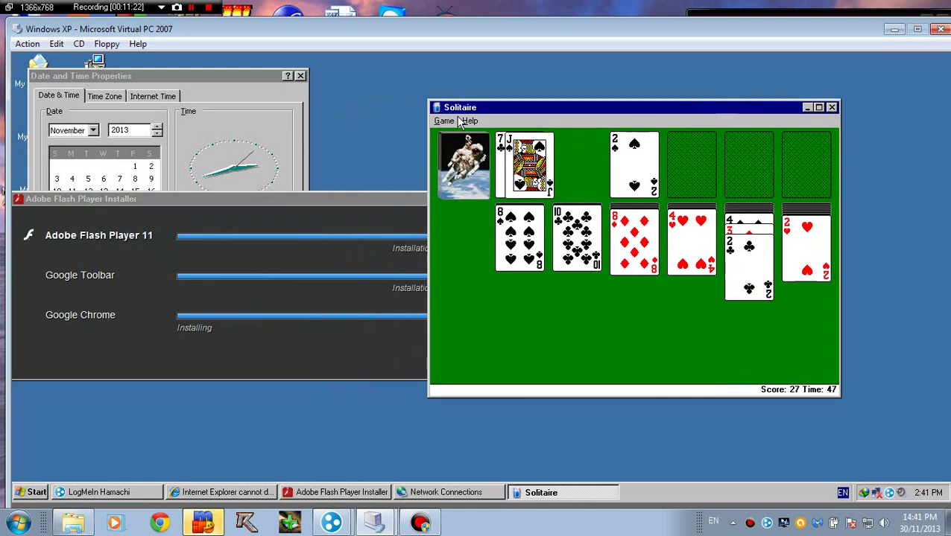
click(170, 217)
drag(208, 194, 243, 182)
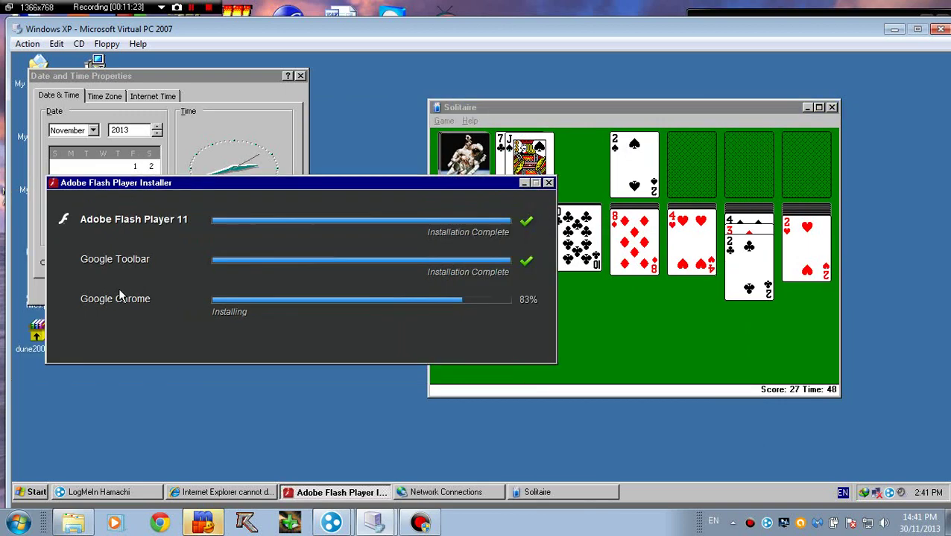
Step: Play a few Solitaire moves, dealing from the stock and trying the 9 of hearts, then dismiss About Solitaire
click(718, 238)
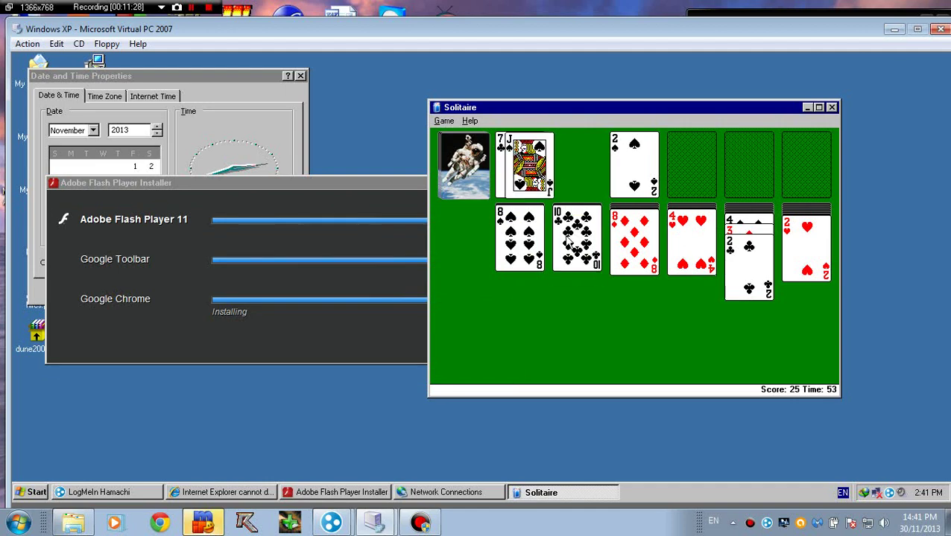
drag(559, 210, 529, 173)
click(463, 165)
drag(537, 164, 634, 238)
drag(538, 168, 469, 249)
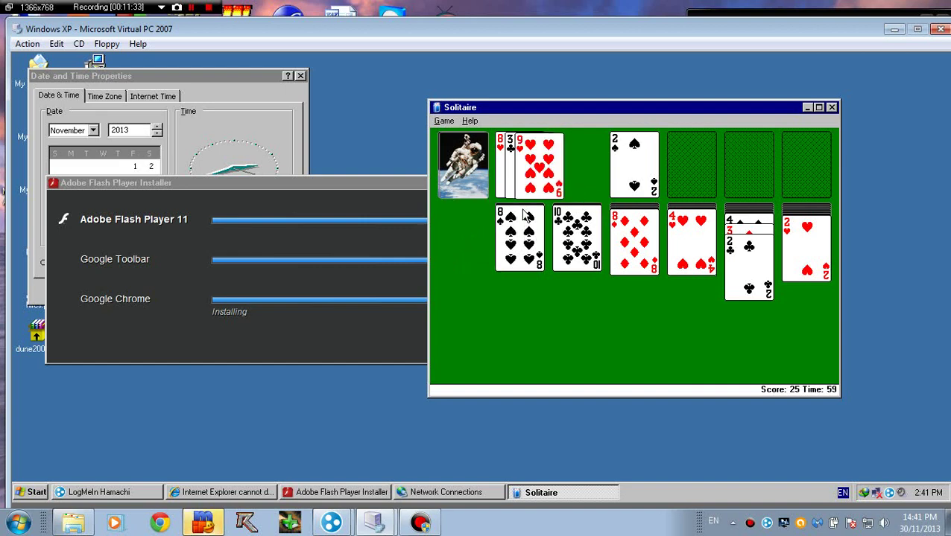
drag(538, 164, 752, 164)
click(470, 120)
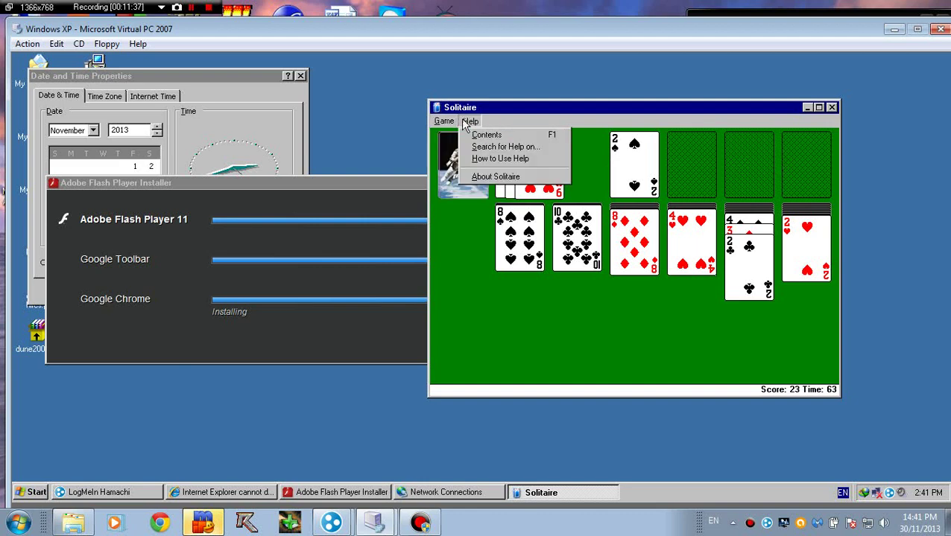
click(511, 182)
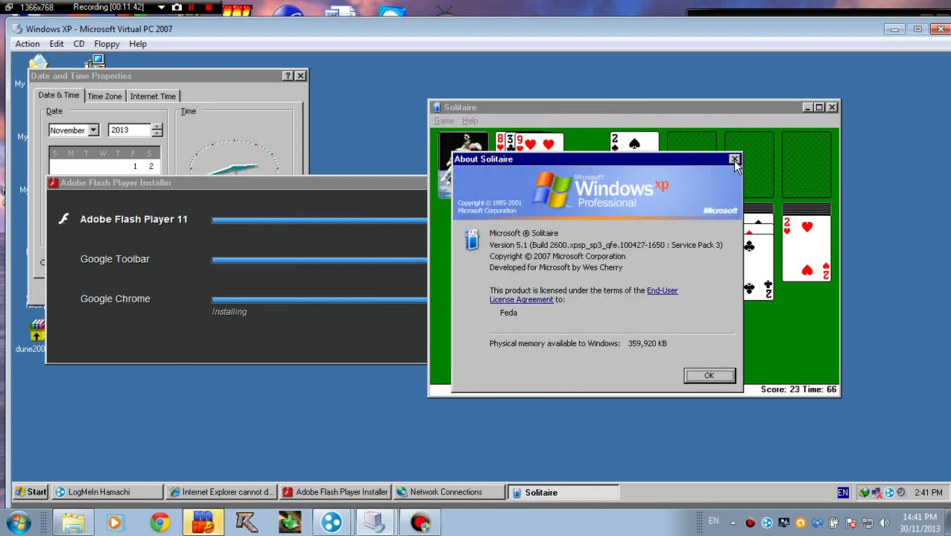
key(Return)
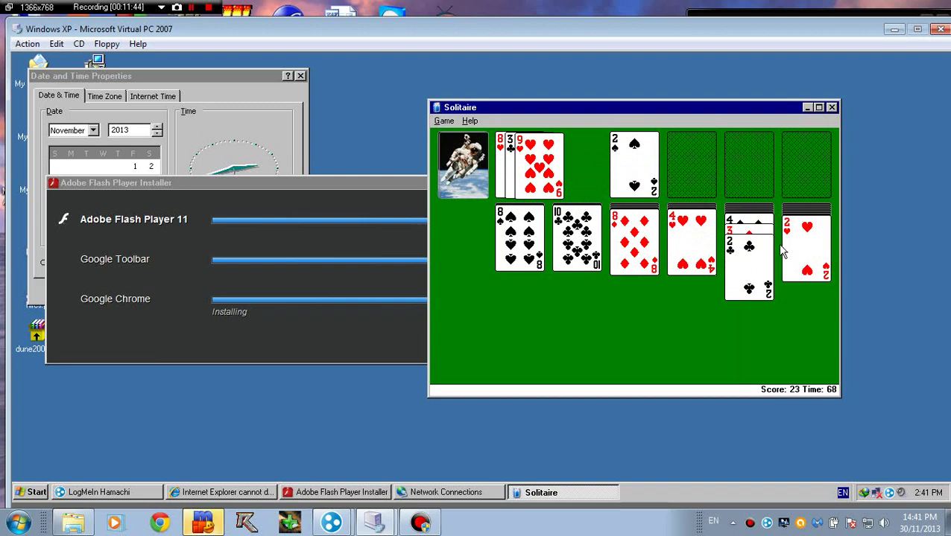
Step: Send 'lol' and then 'nope' in the mIRC private query conversation
click(212, 526)
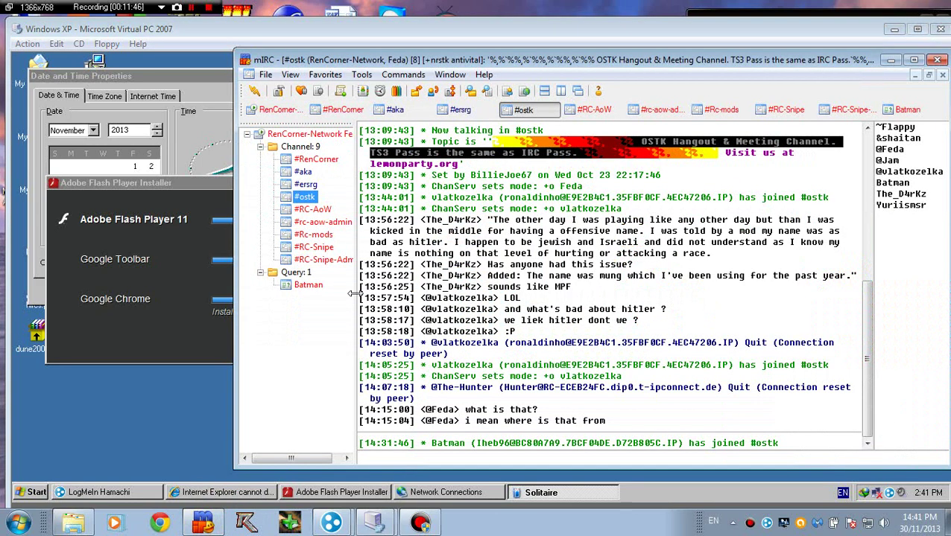
click(309, 286)
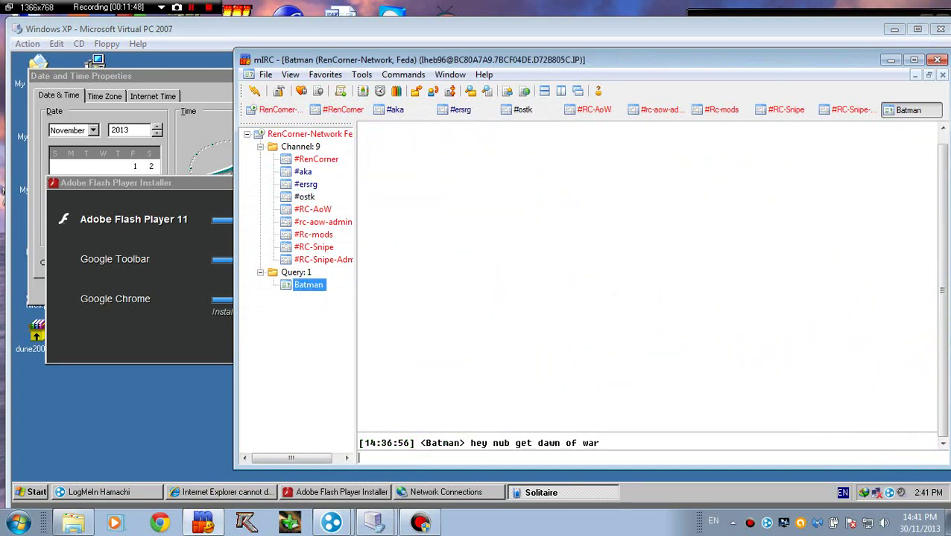
text(lol)
key(Return)
text(n)
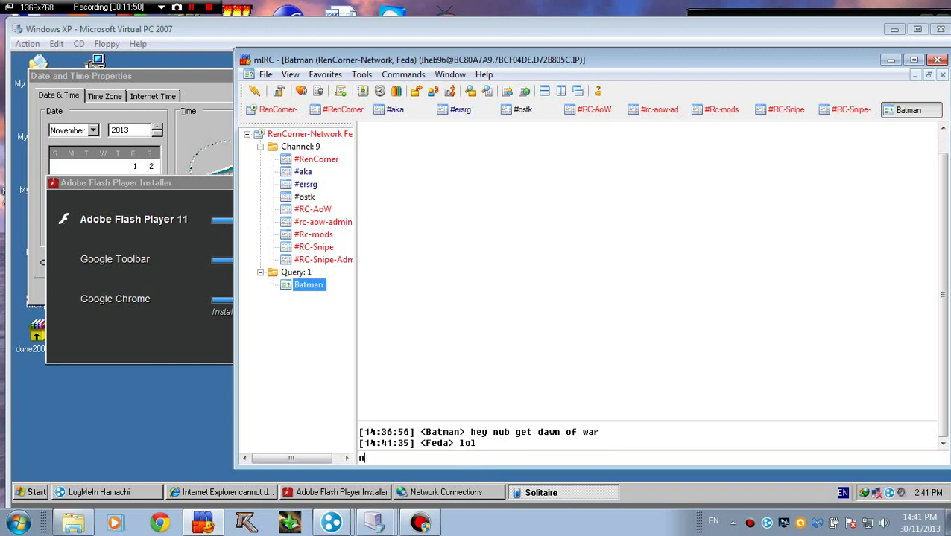
text(ope)
key(Return)
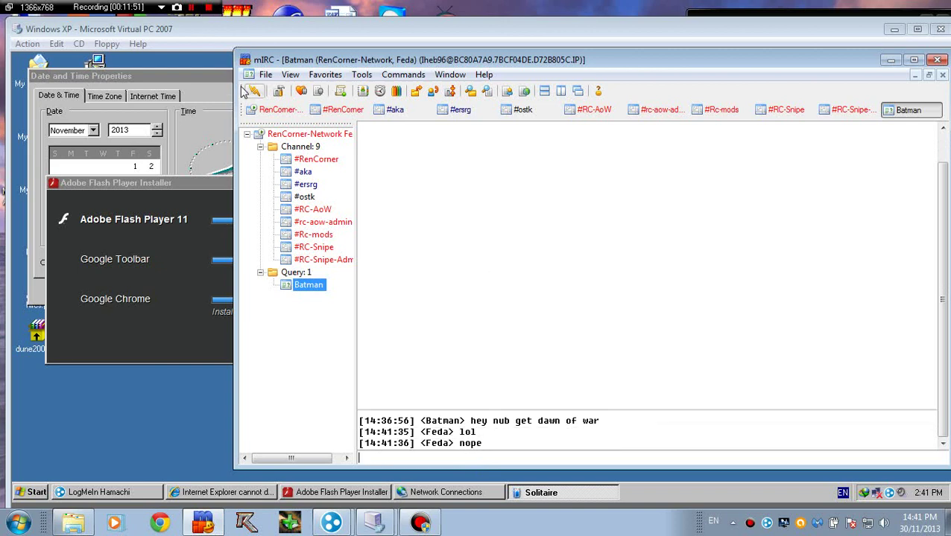
Step: Maximize the Virtual PC window to fill the screen
click(222, 24)
click(290, 200)
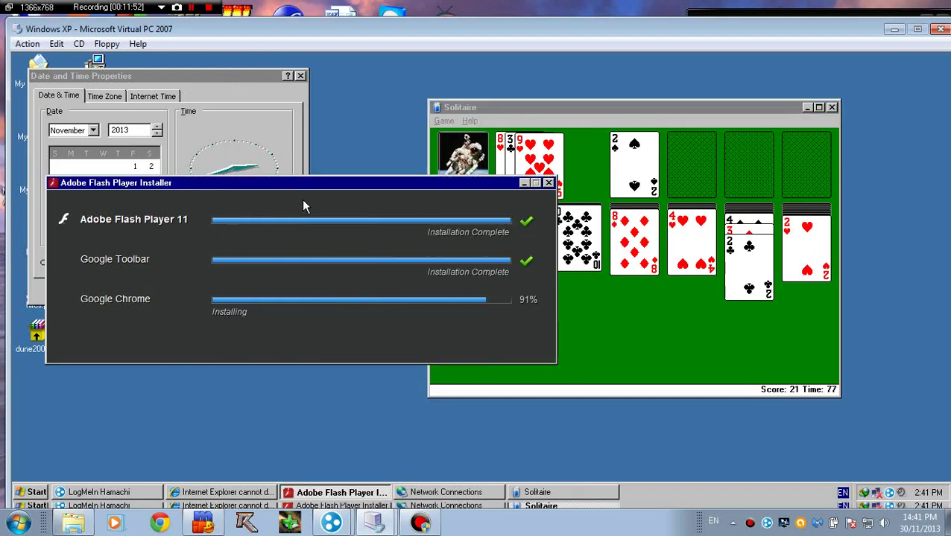
click(626, 344)
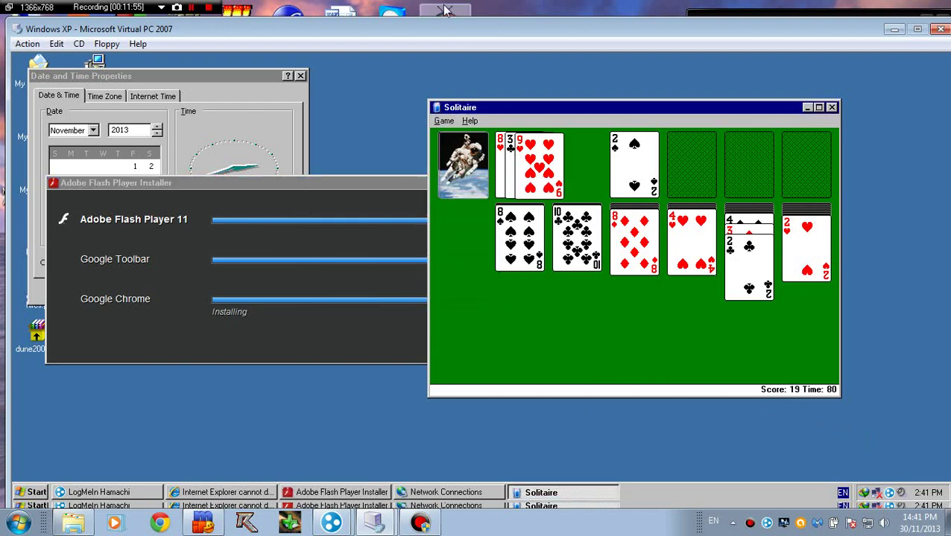
mouse_move(462, 30)
mouse_down()
mouse_move(463, 15)
mouse_move(470, 24)
mouse_move(454, 8)
mouse_move(461, 47)
mouse_move(462, 21)
mouse_up()
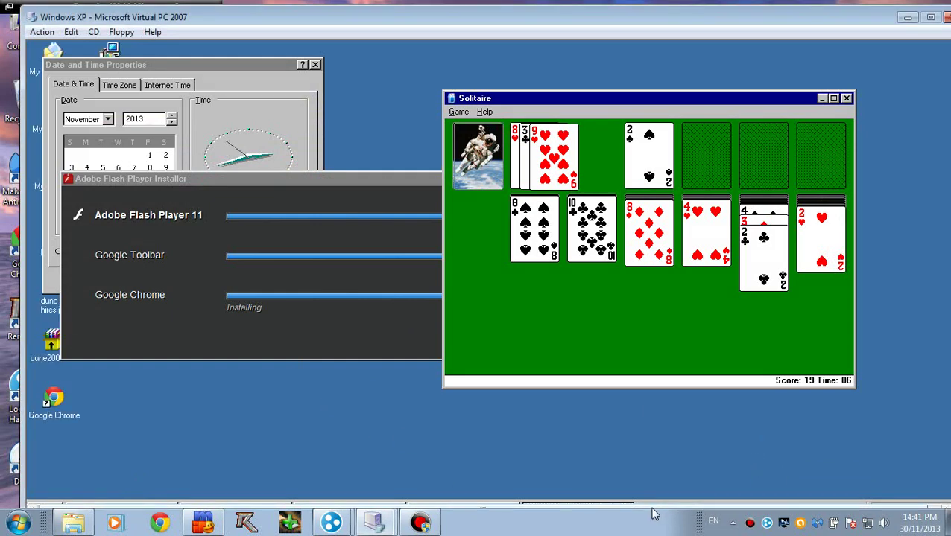
drag(762, 24, 756, 22)
double_click(756, 23)
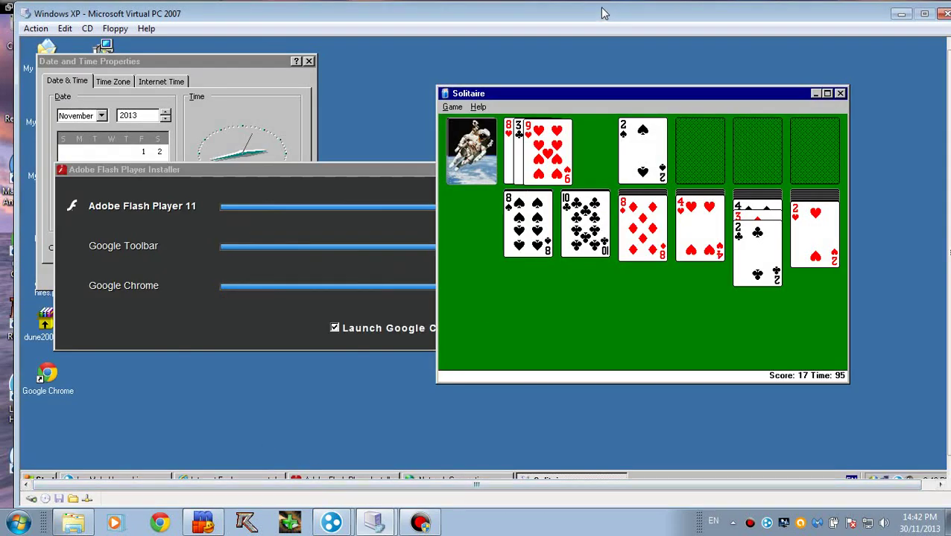
Step: Finish the Flash Player installer with Launch Google Chrome unchecked
click(358, 182)
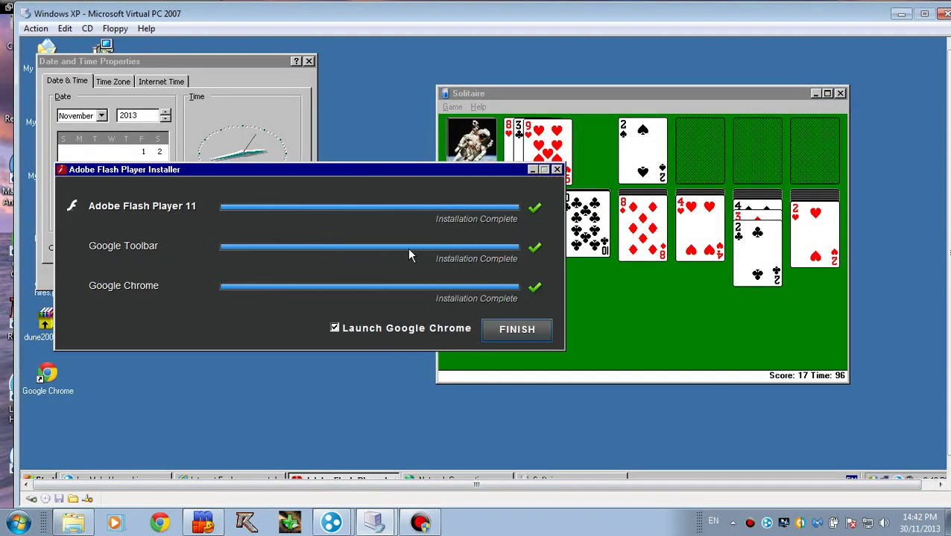
click(335, 328)
click(503, 330)
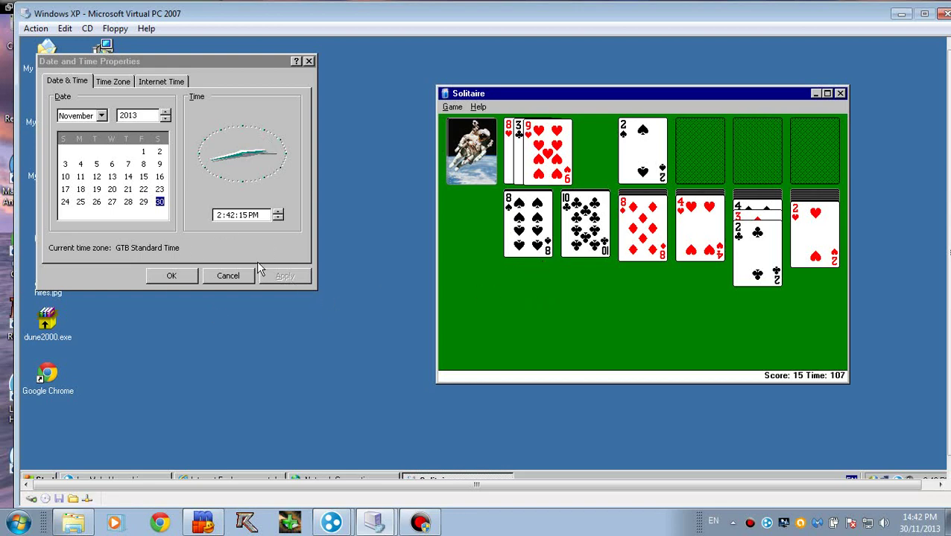
Step: Close Internet Explorer, cancel the Date and Time dialog, and close Solitaire
mouse_move(189, 73)
mouse_down()
mouse_move(276, 69)
mouse_move(302, 85)
mouse_up()
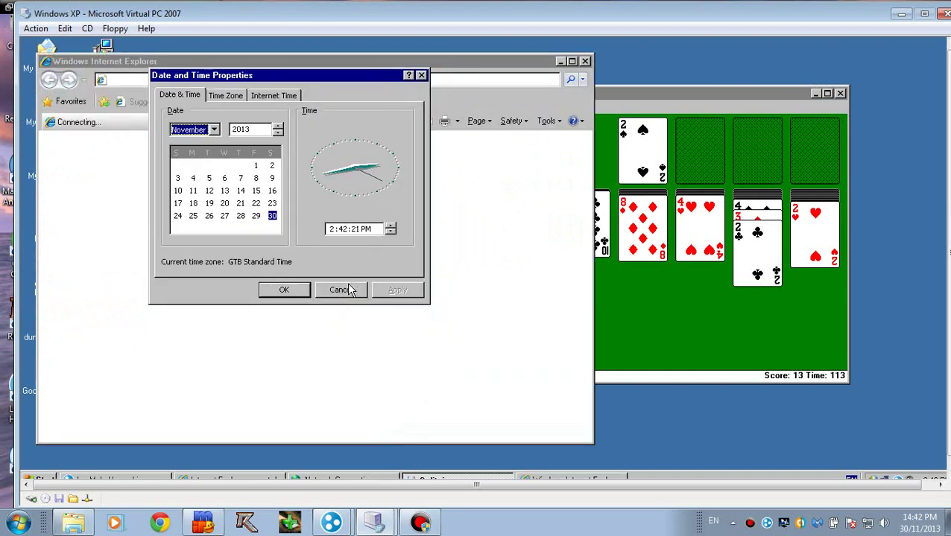
click(451, 61)
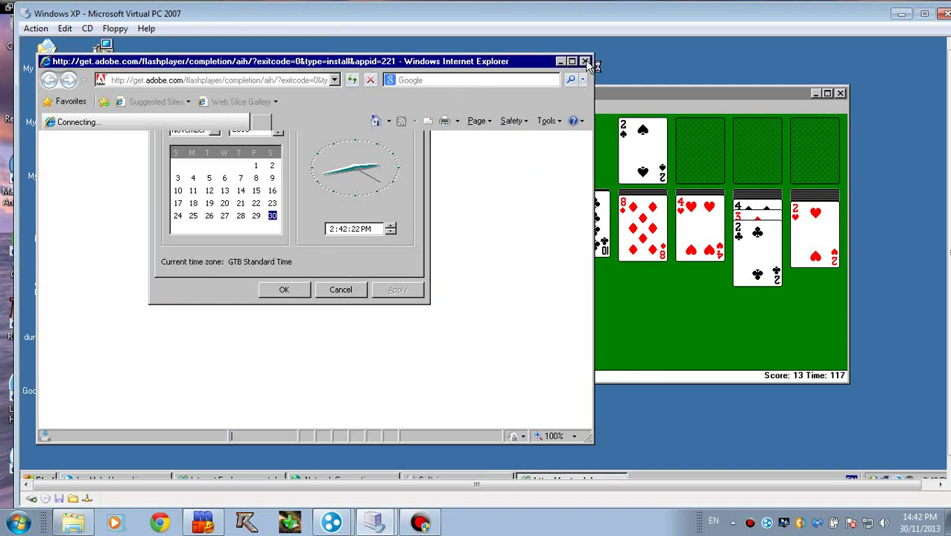
click(584, 61)
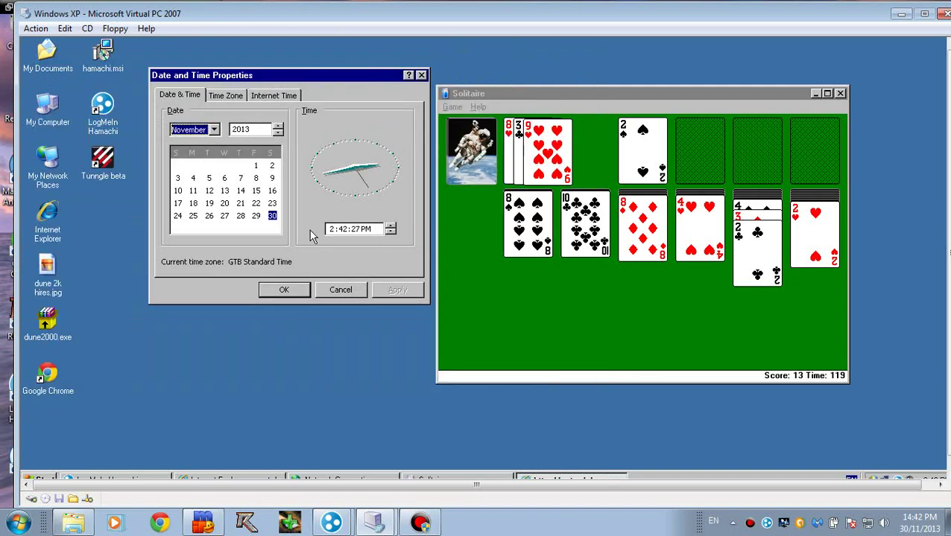
click(332, 295)
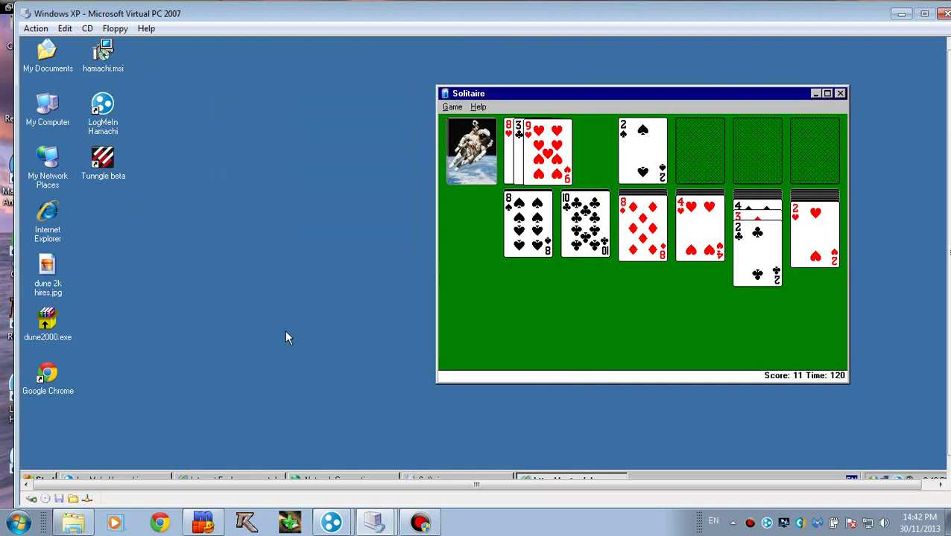
click(839, 94)
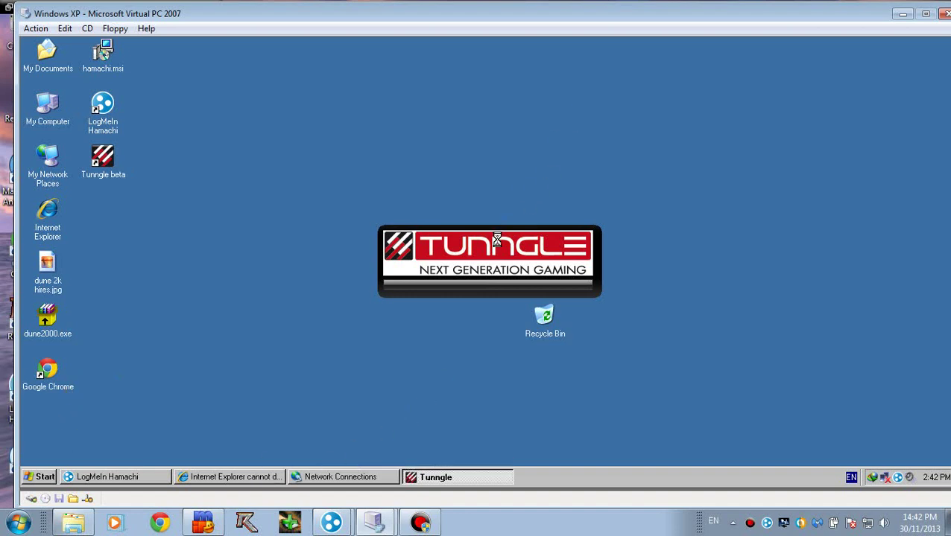
Step: Launch Tunngle and close all Internet Explorer tabs from the error page
double_click(98, 170)
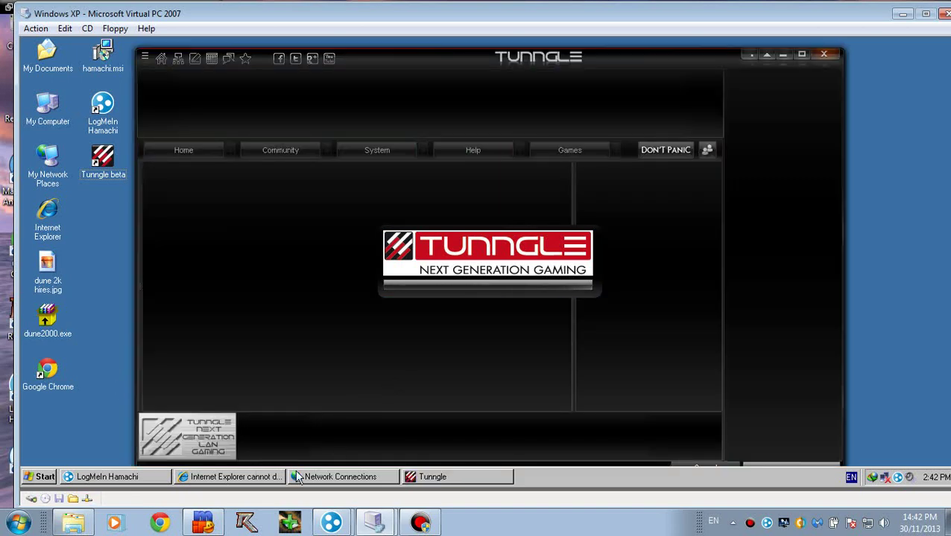
click(282, 476)
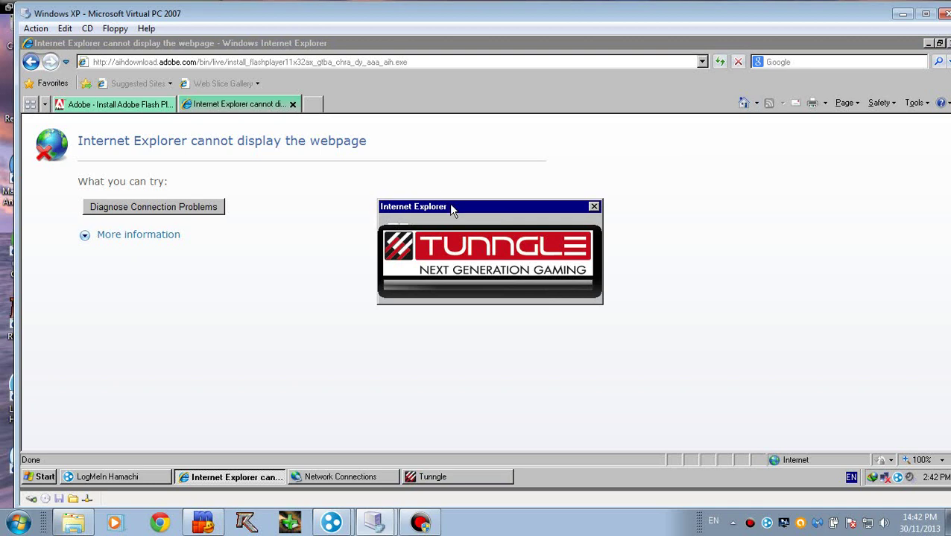
click(366, 191)
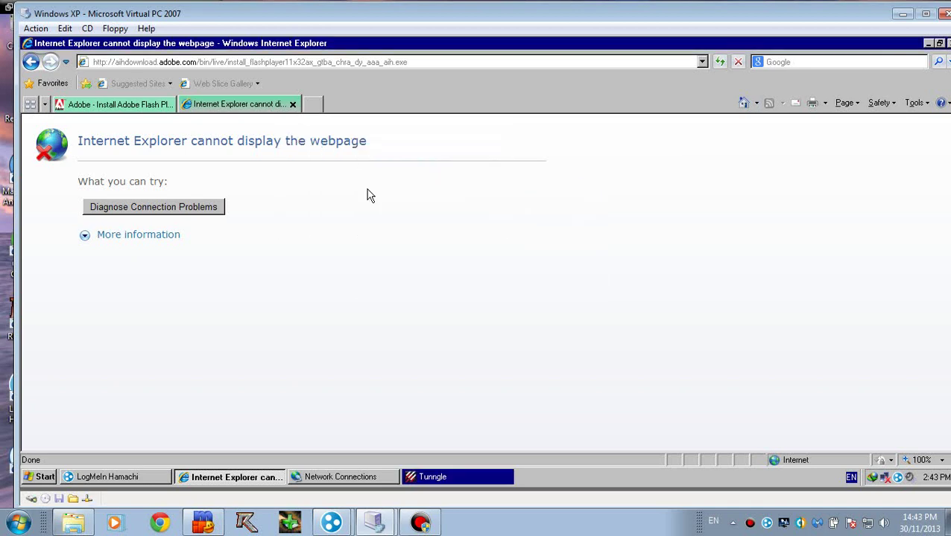
click(435, 476)
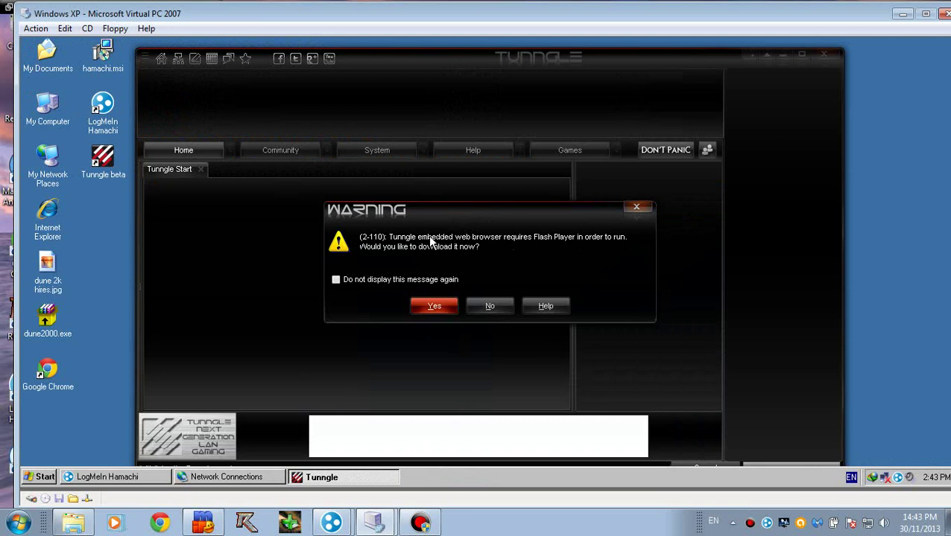
Step: Decline the Flash Player download with 'Do not display this message again' ticked
drag(395, 209, 332, 194)
click(347, 270)
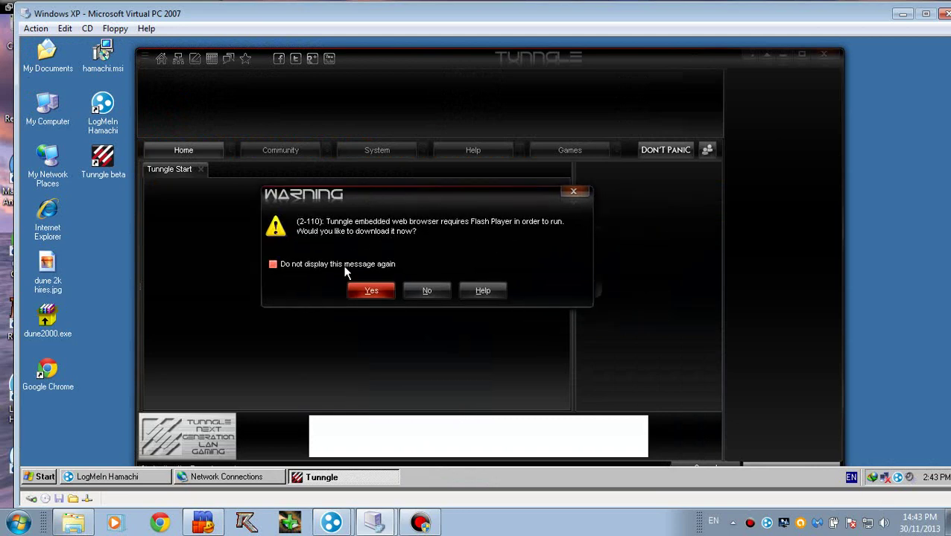
click(434, 289)
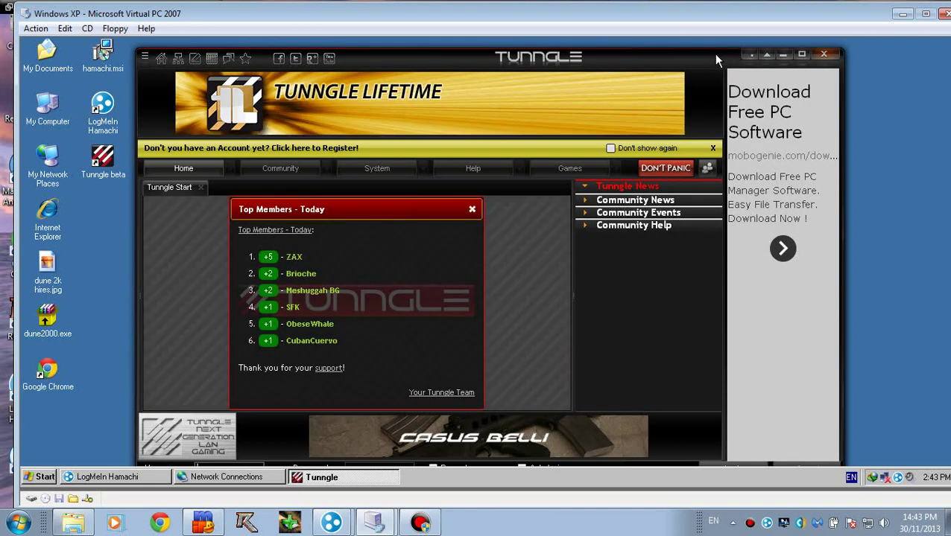
Step: Move the Tunngle window to reveal the login bar and expand Community News
drag(713, 54, 671, 57)
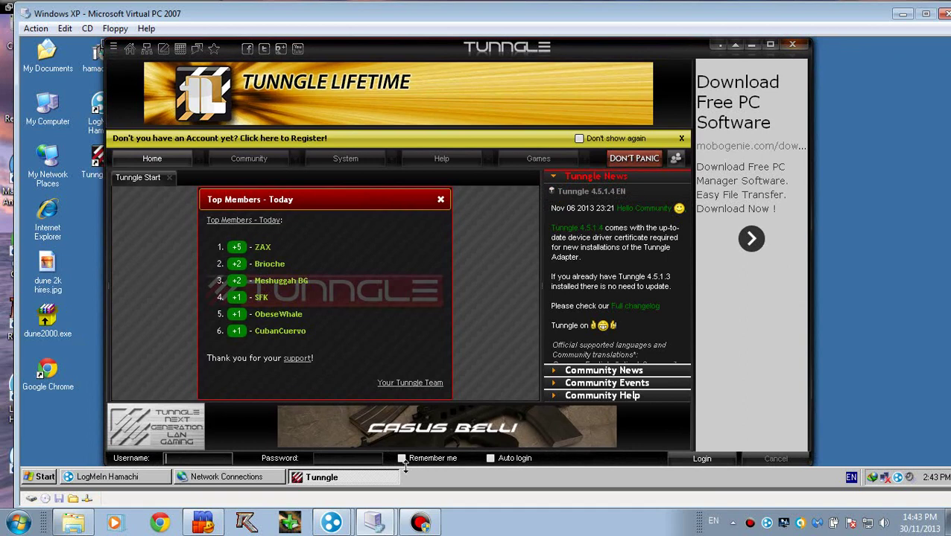
click(177, 458)
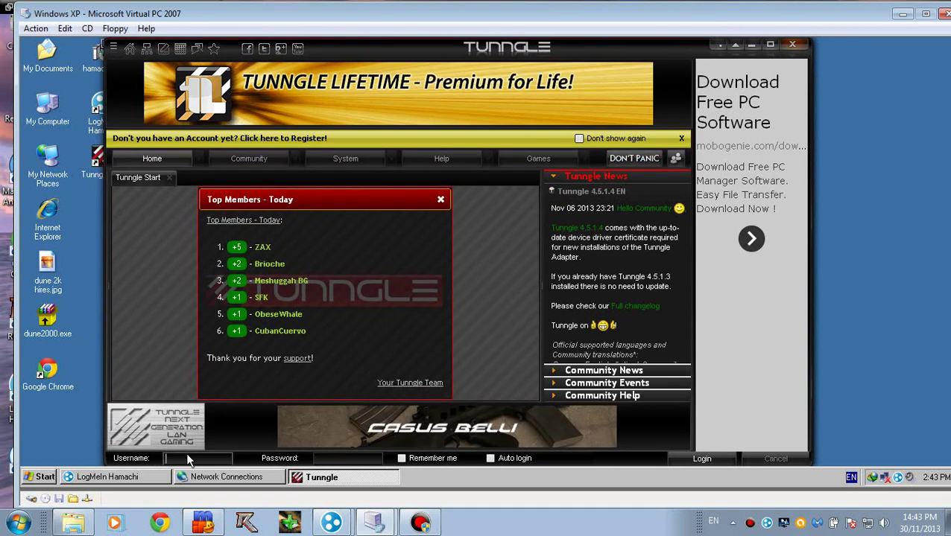
click(316, 457)
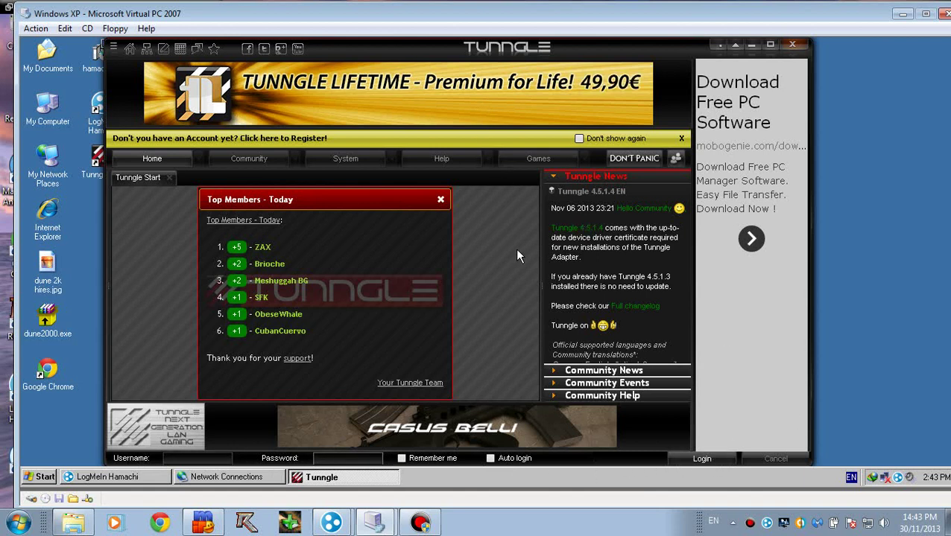
click(596, 370)
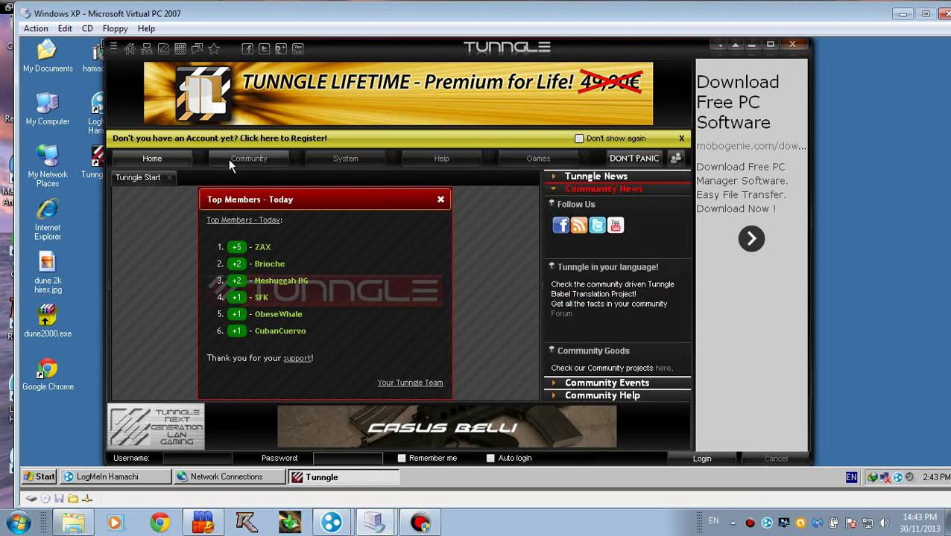
drag(474, 47, 449, 37)
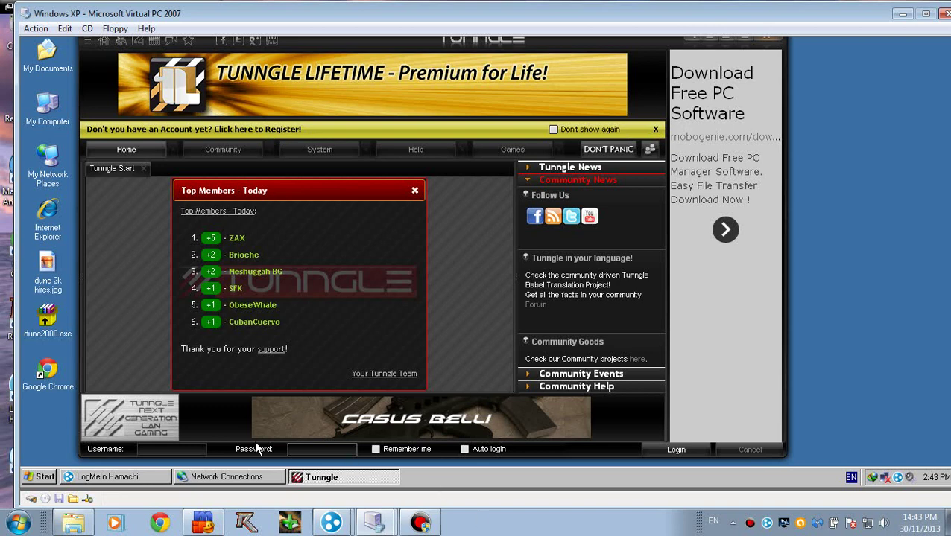
Step: Enter the account username and password, tick Remember me, and submit the login
click(186, 451)
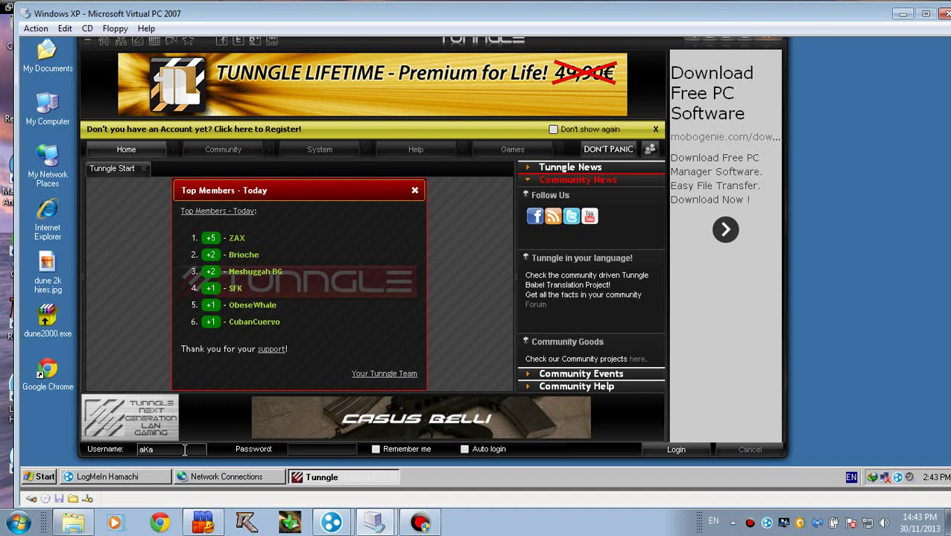
text(Ykin)
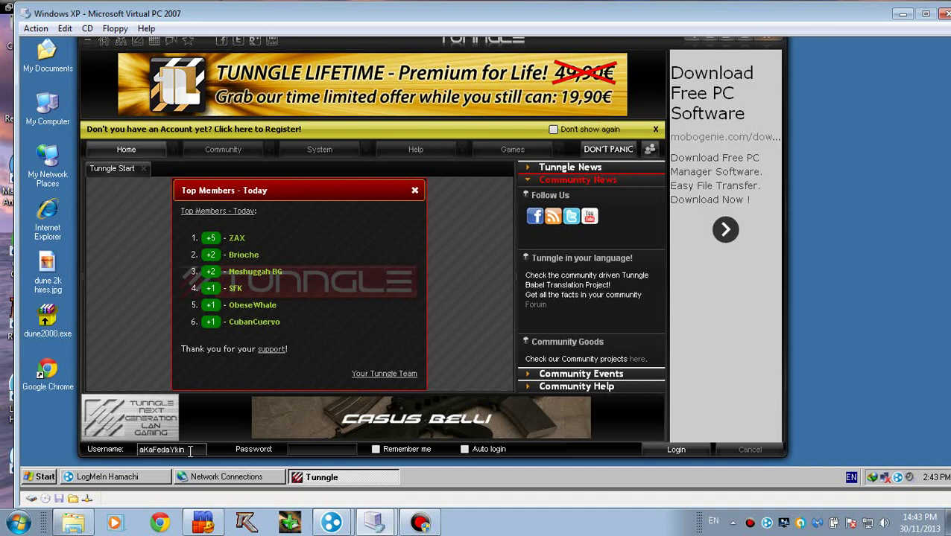
click(324, 450)
text(1234)
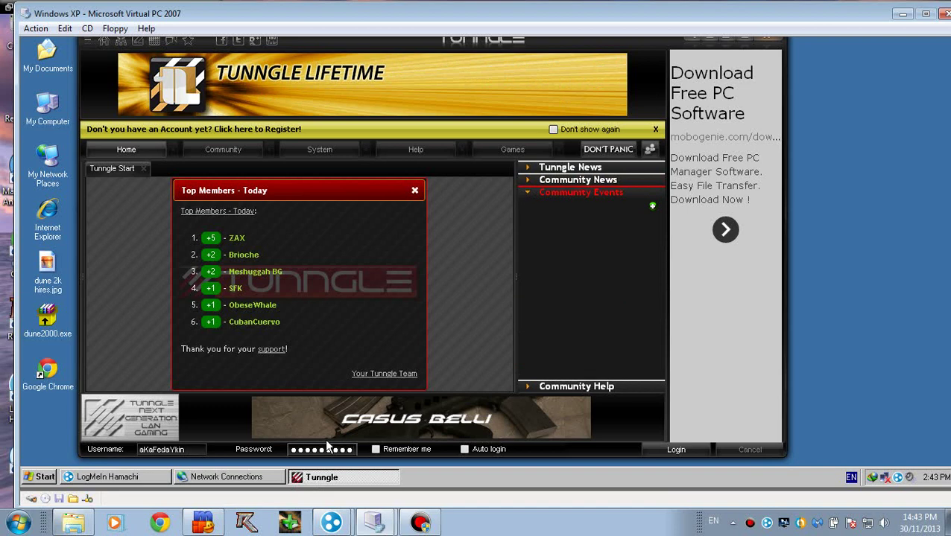
click(375, 449)
click(674, 449)
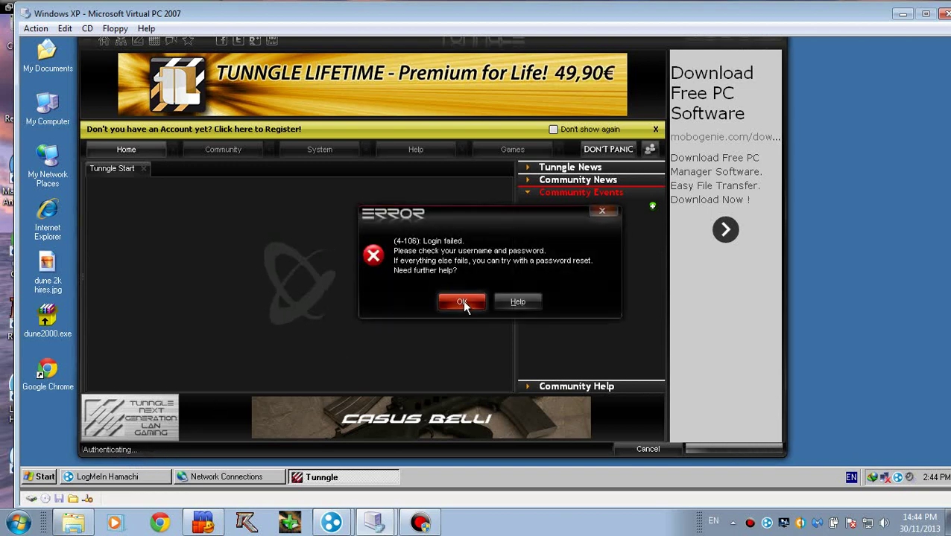
Step: Dismiss the login error, remove the username prefix, and retry the login
click(462, 301)
click(157, 451)
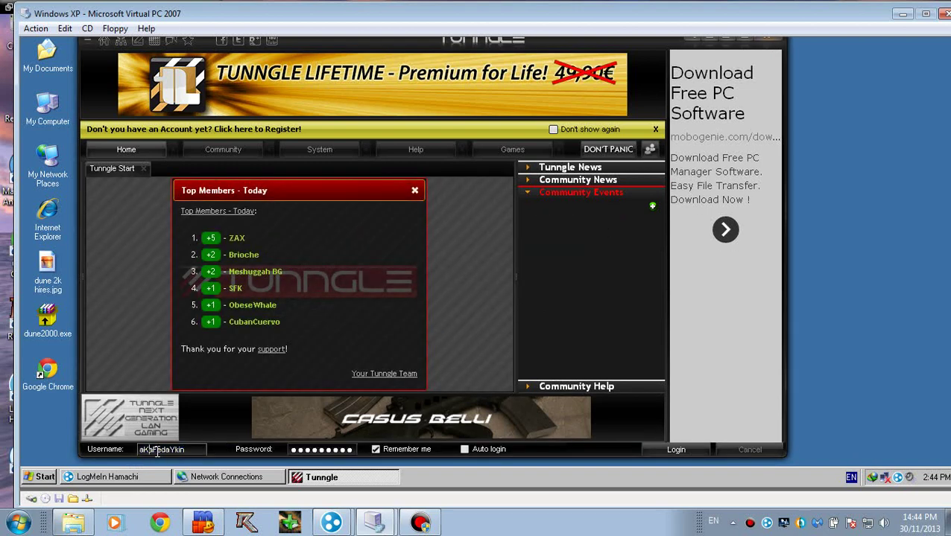
key(BackSpace)
key(BackSpace)
key(BackSpace)
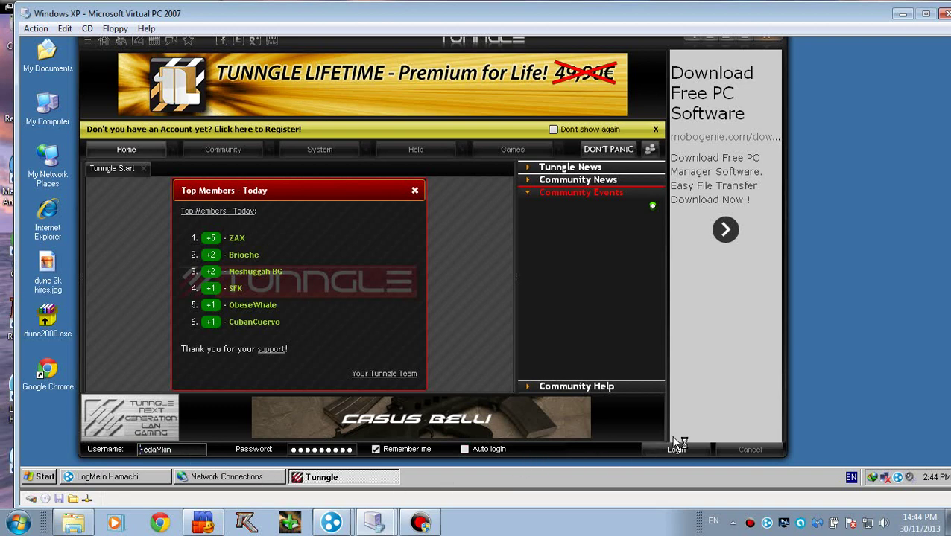
click(674, 450)
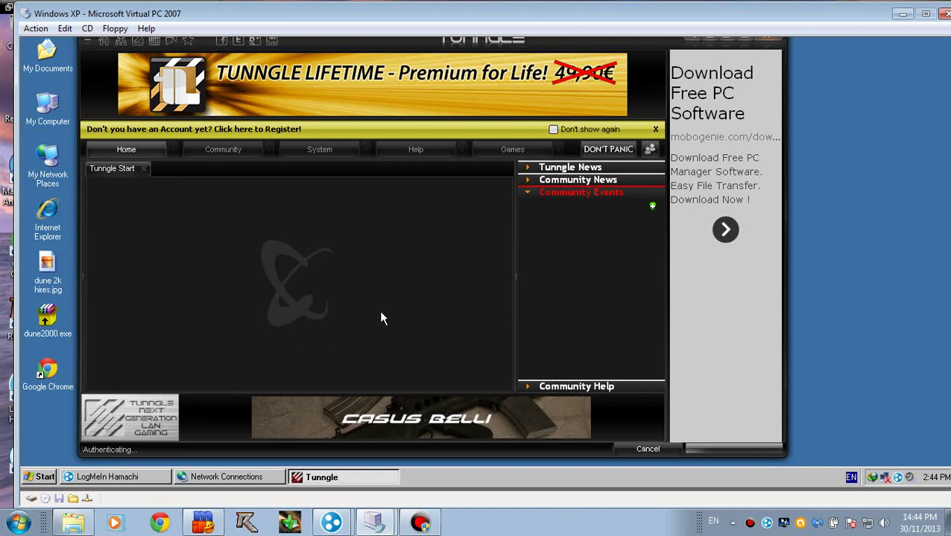
Step: Dismiss the error, retype the account password, and submit the login again
click(456, 302)
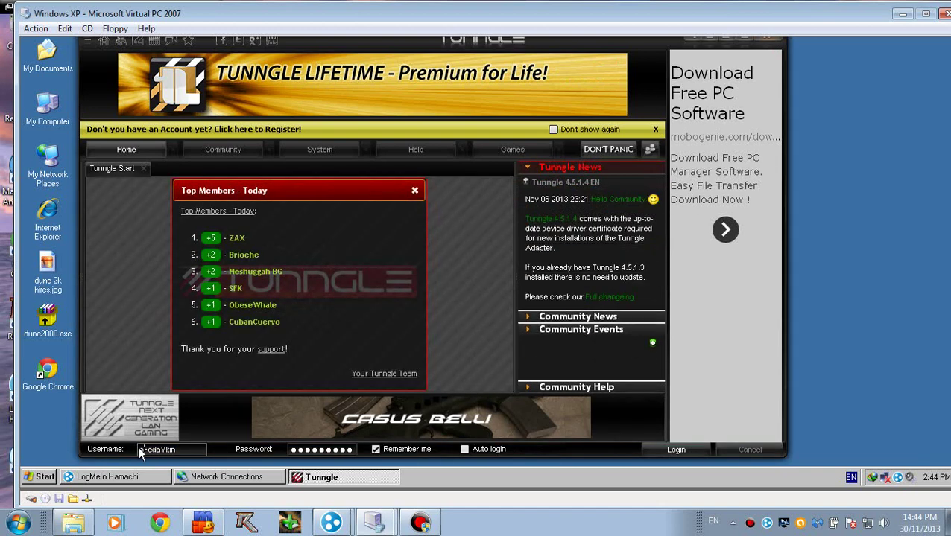
click(351, 451)
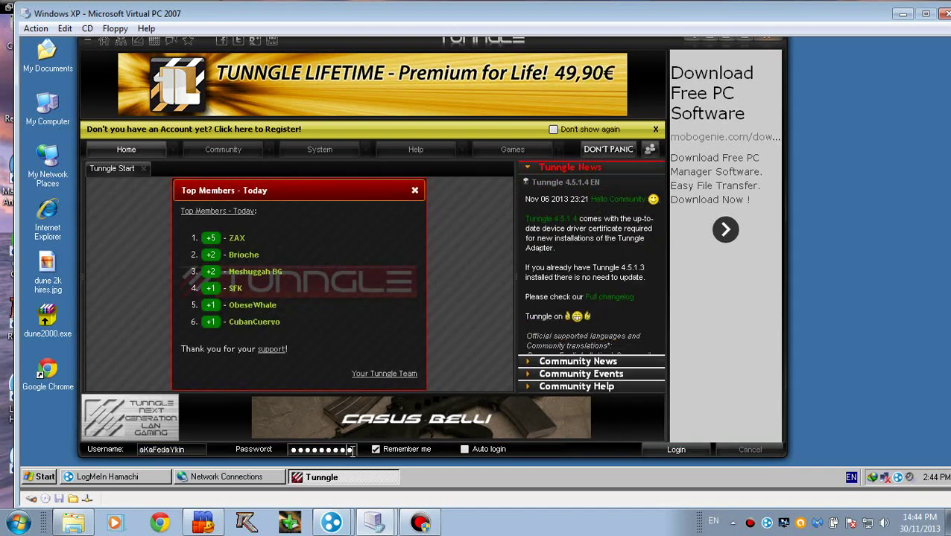
text(****)
key(BackSpace)
key(BackSpace)
text(*******)
key(Return)
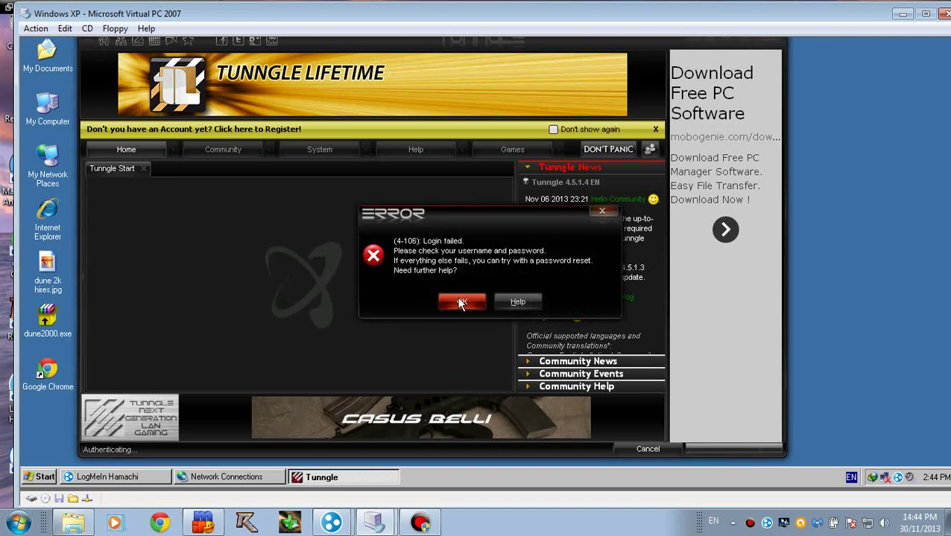
Step: Dismiss the second login failed error and check the username field's text
click(459, 302)
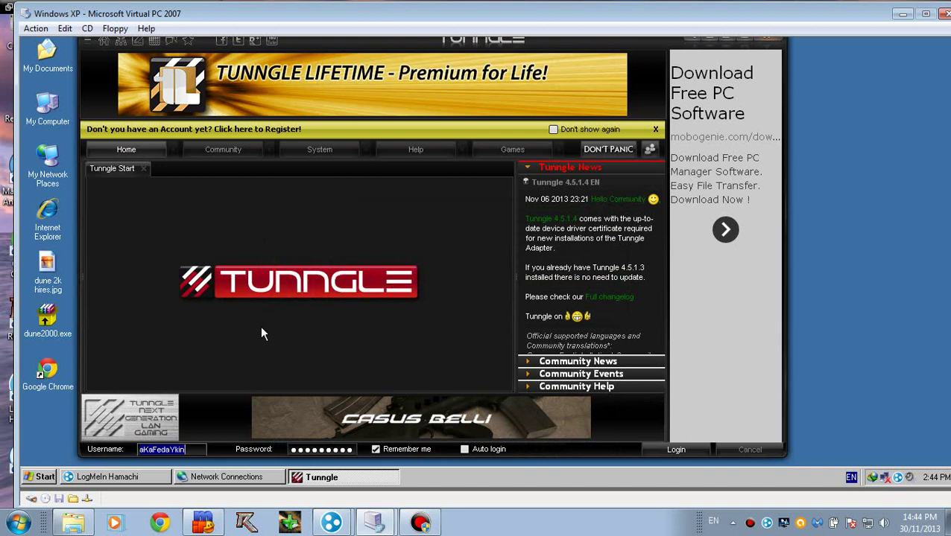
click(511, 151)
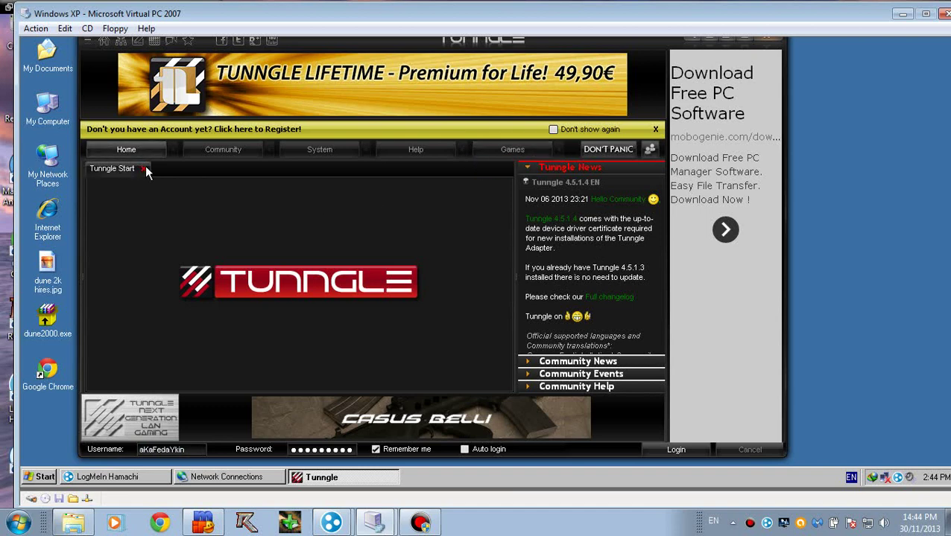
double_click(188, 450)
click(176, 450)
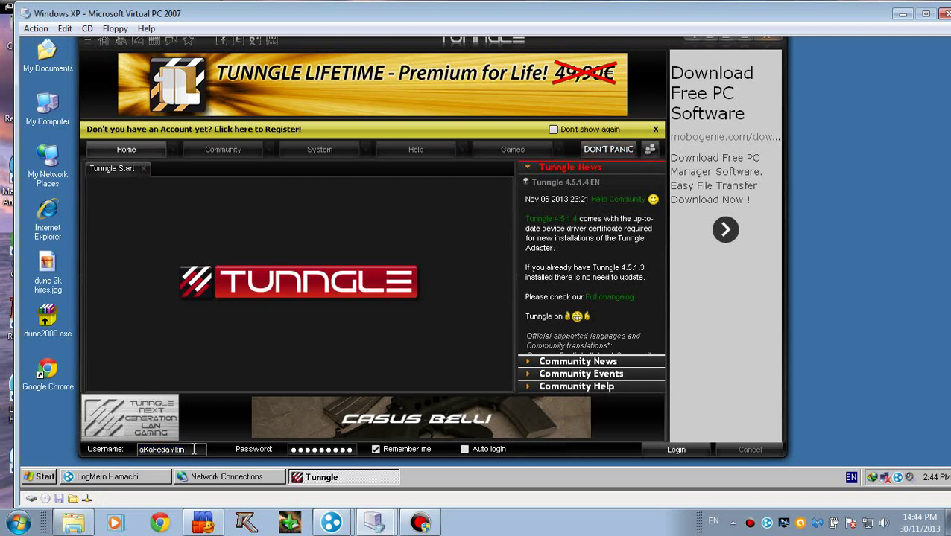
double_click(193, 449)
click(193, 449)
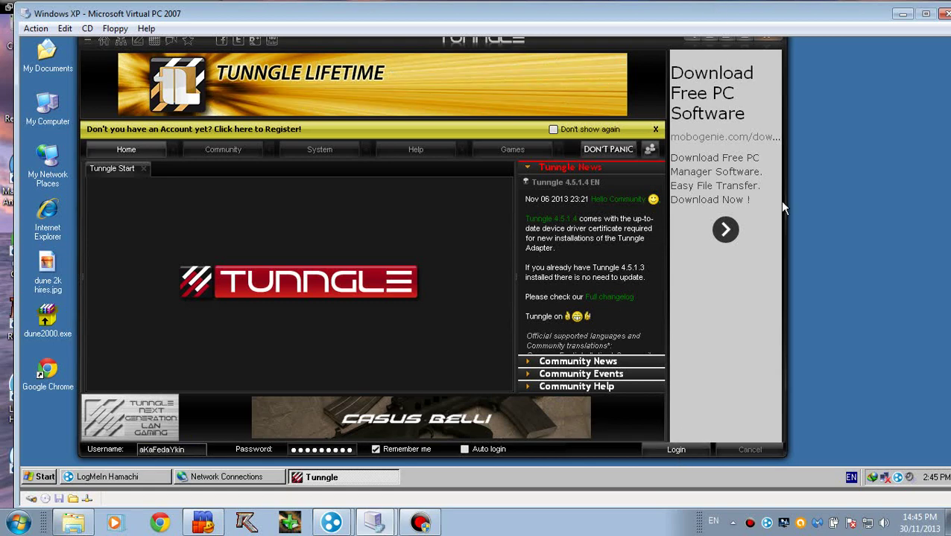
Step: Bring the logged-in Tunngle window forward and move it right and down
click(419, 523)
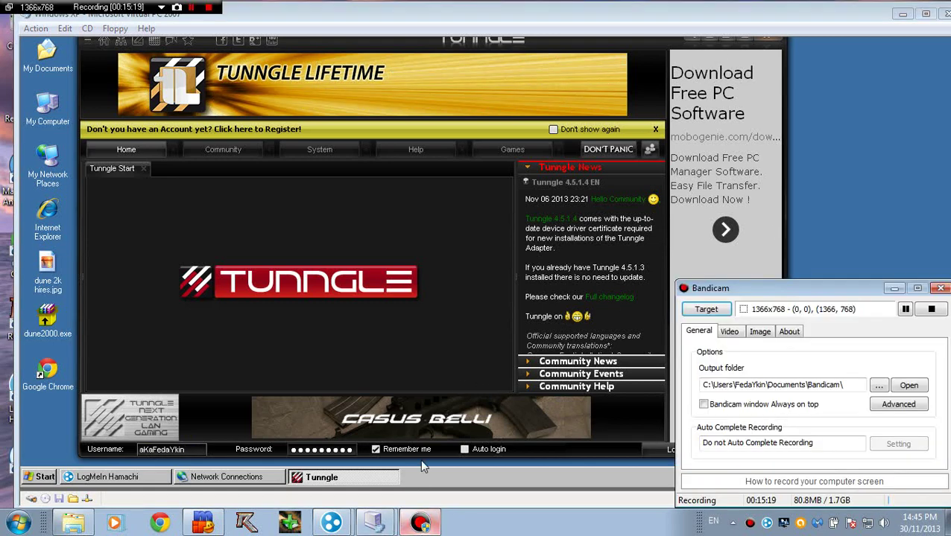
drag(798, 278, 710, 235)
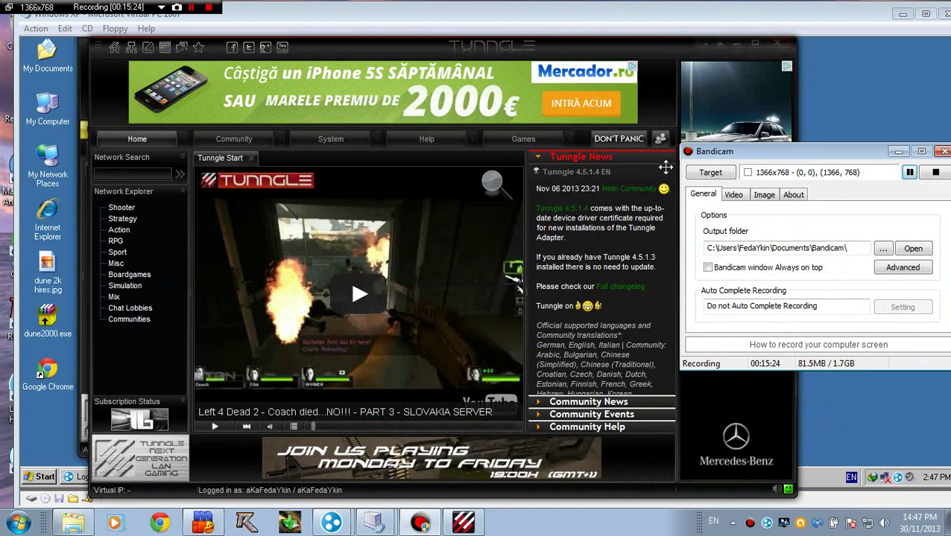
drag(419, 49, 392, 47)
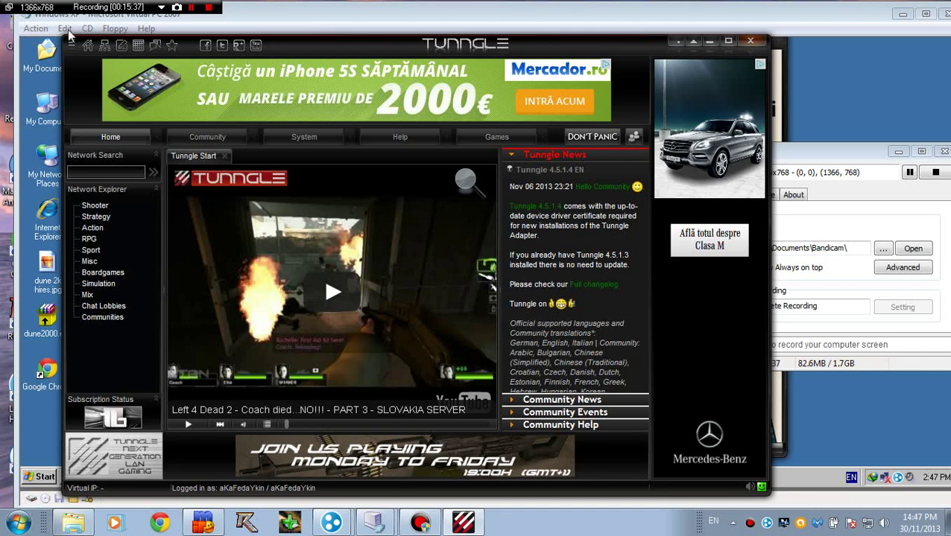
drag(278, 49, 315, 58)
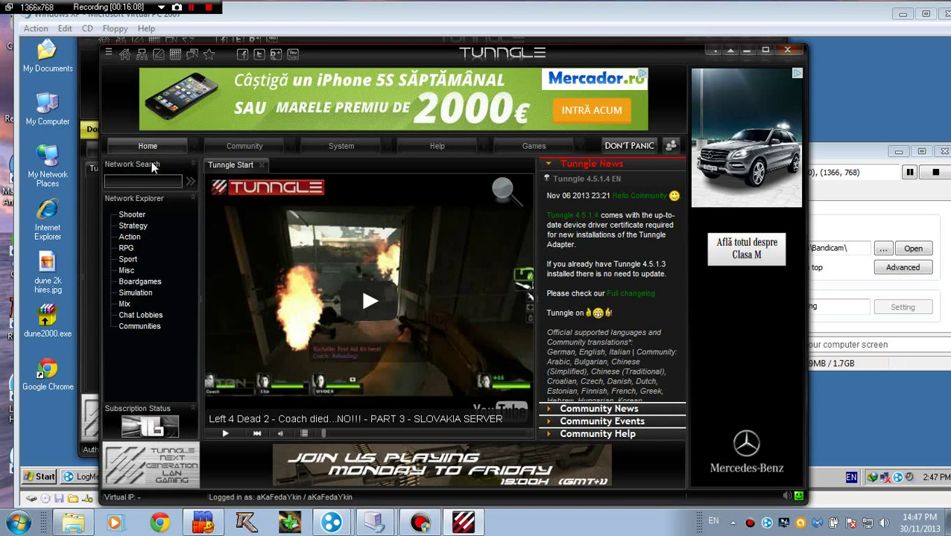
Step: Search the community networks for 'Dune 2000' and join its Strategy network room
click(190, 182)
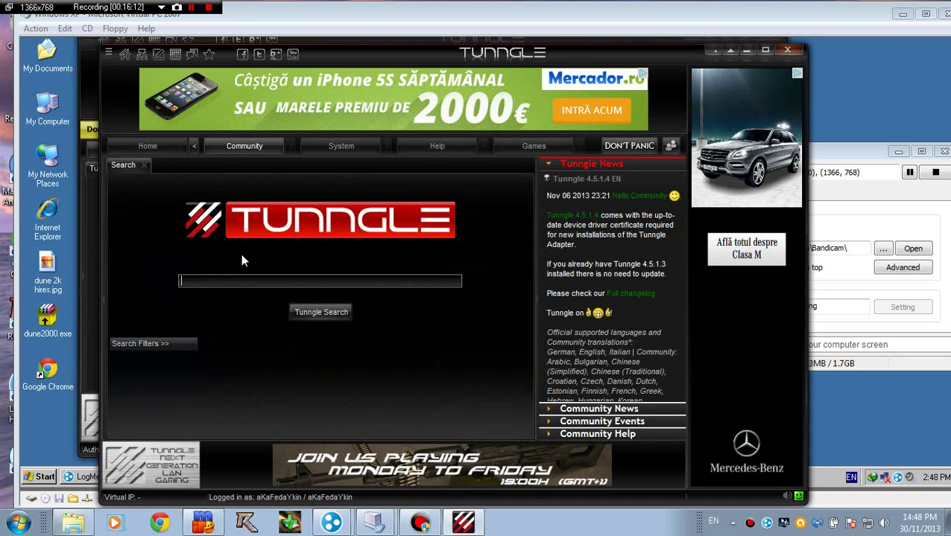
text(Dune 2000)
key(Return)
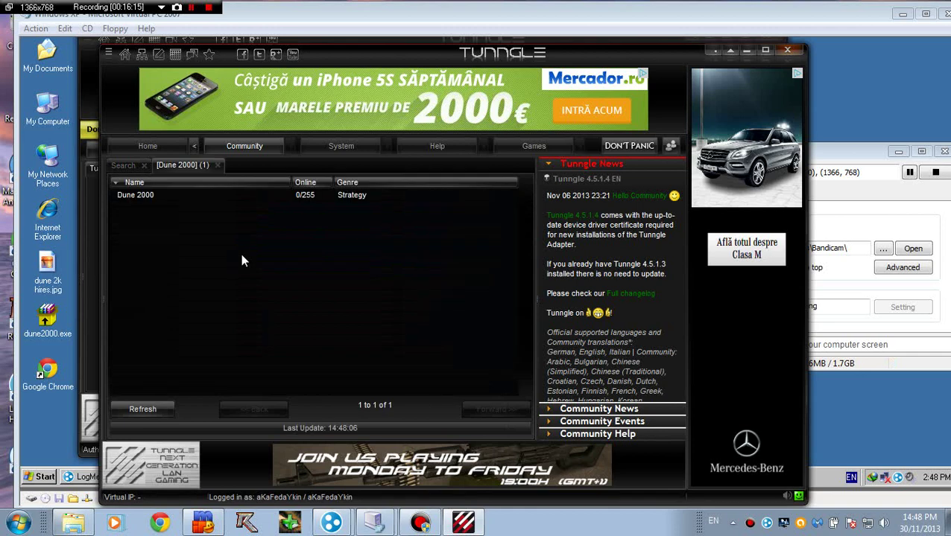
click(146, 195)
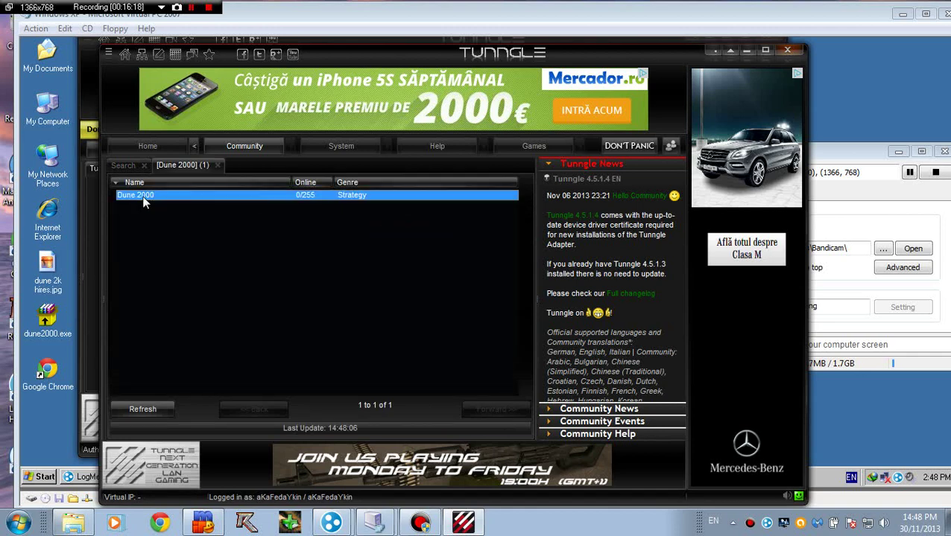
double_click(294, 194)
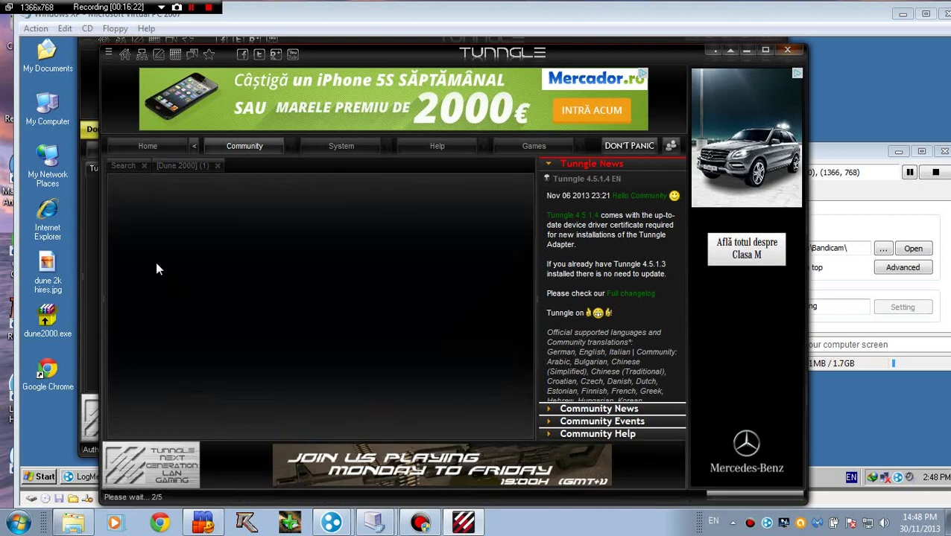